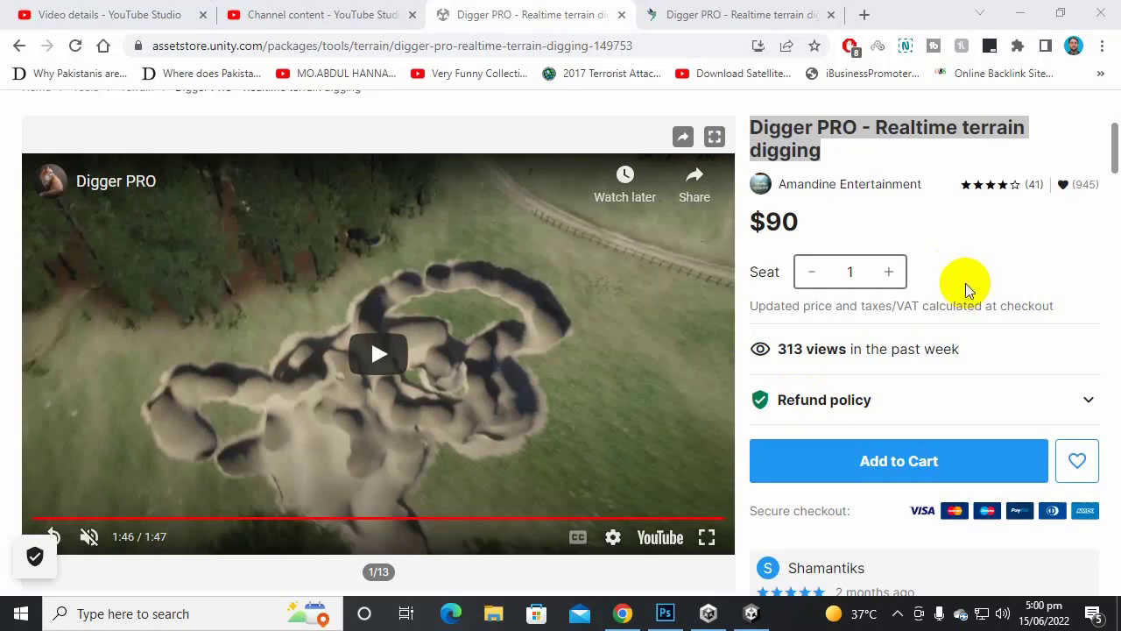
- Read through the $90 Digger PRO - Realtime terrain digging Asset Store page and its description
scroll(964, 281, "down", 3)
scroll(962, 282, "down", 2)
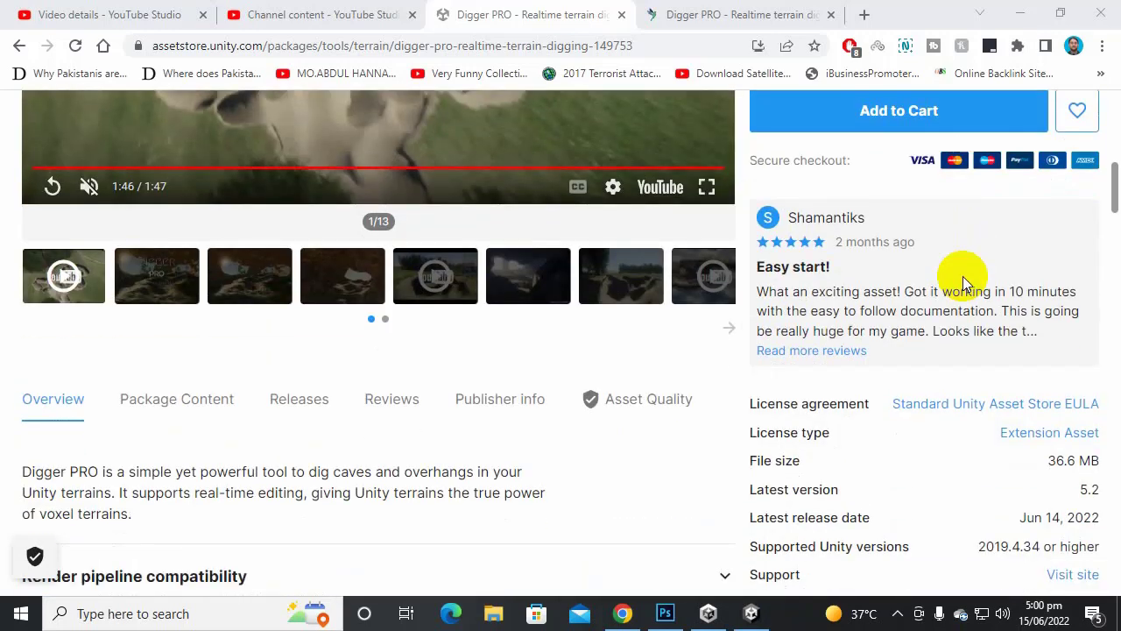
scroll(858, 237, "up", 5)
left_click(862, 261)
left_click_drag(817, 238, 857, 248)
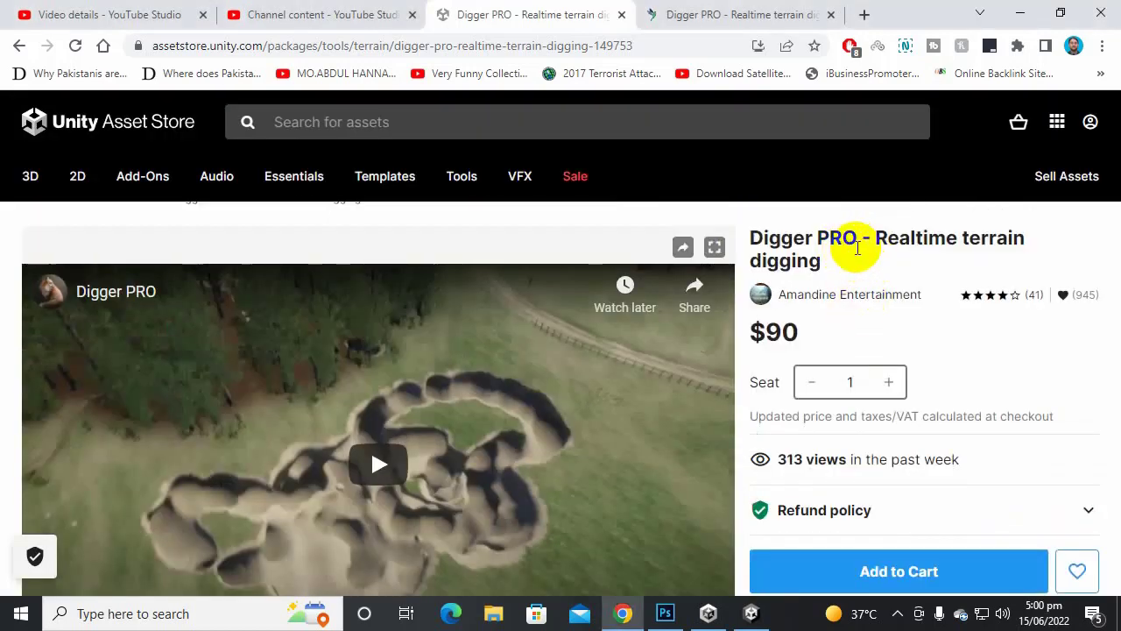
scroll(858, 248, "down", 6)
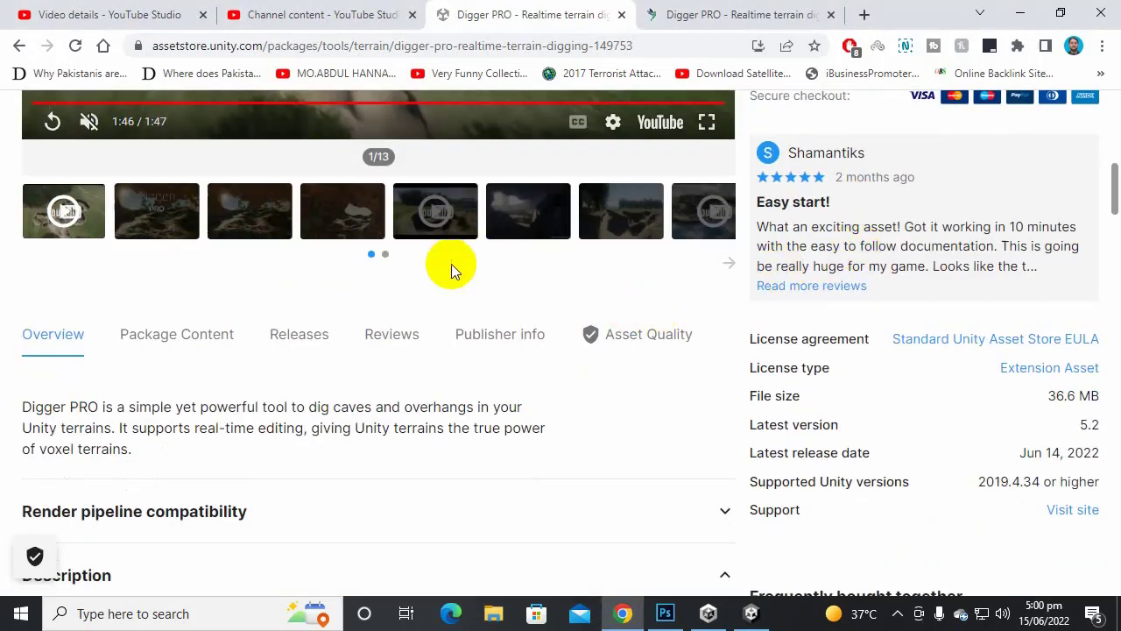
scroll(451, 263, "down", 3)
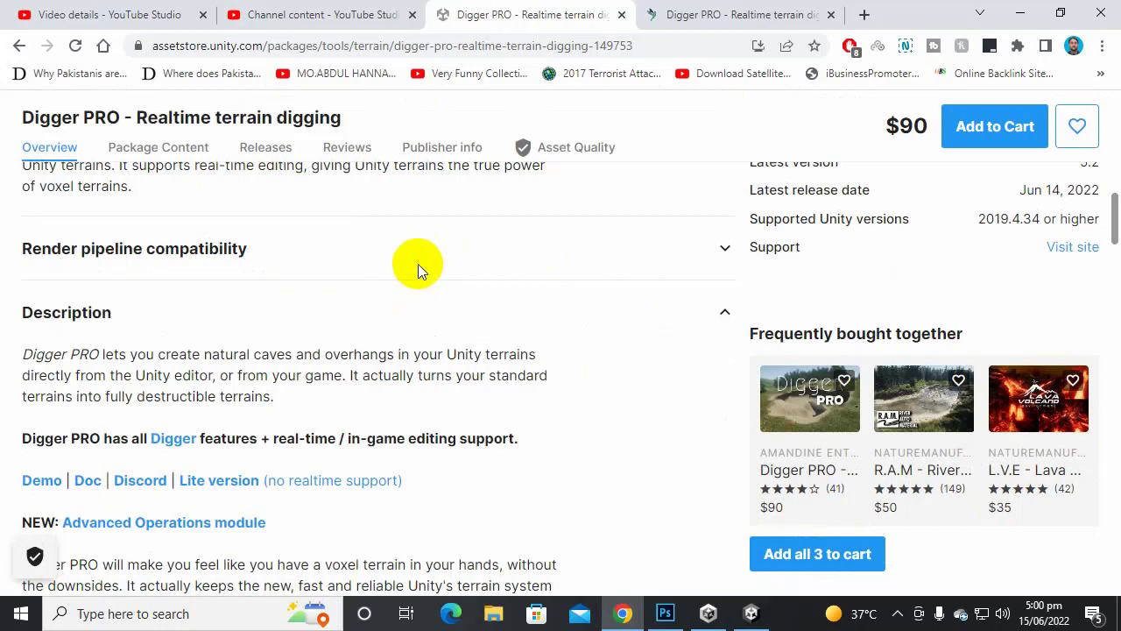
- Skim the incern.blogspot Digger PRO post, then bring up the Unity EasyRoad project
left_click(708, 14)
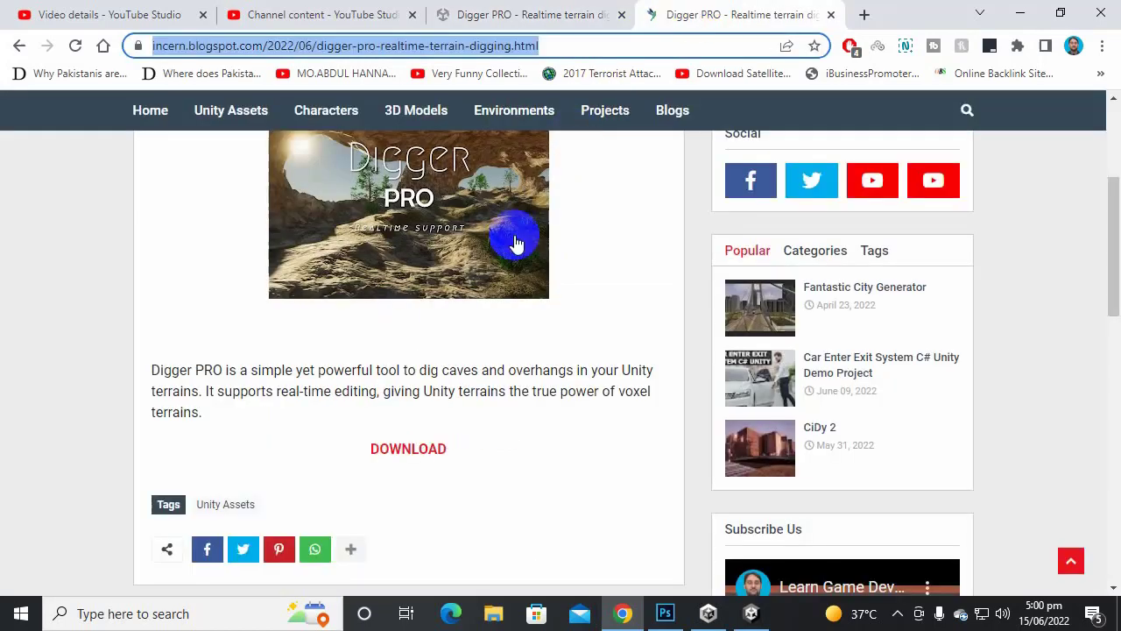
scroll(517, 243, "down", 1)
left_click(531, 14)
left_click(689, 14)
scroll(585, 234, "up", 4)
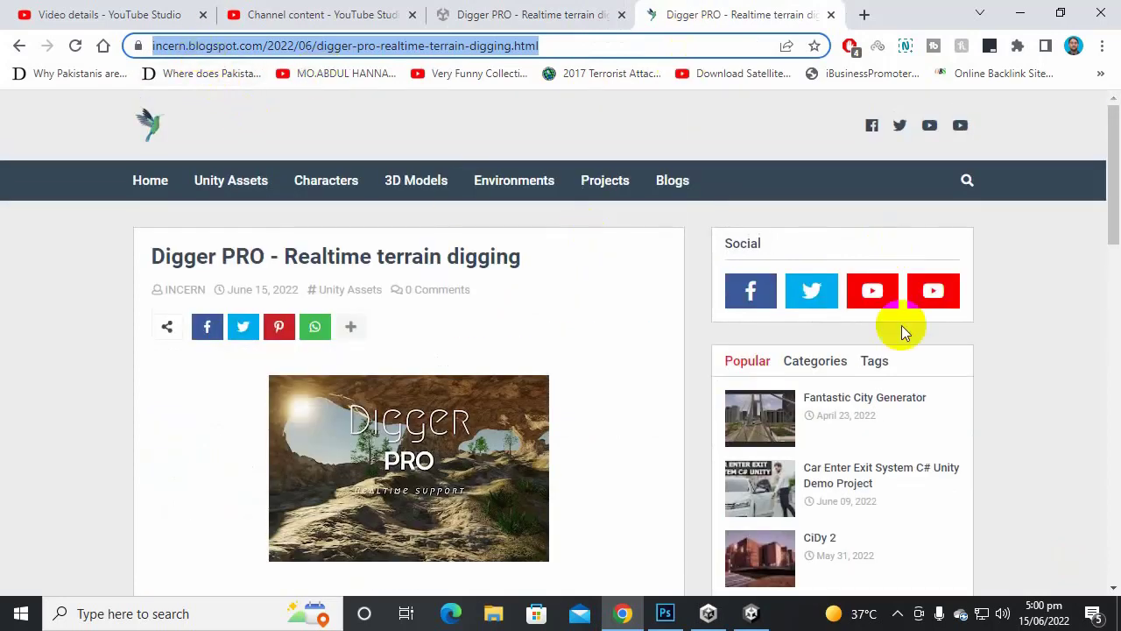
left_click(751, 612)
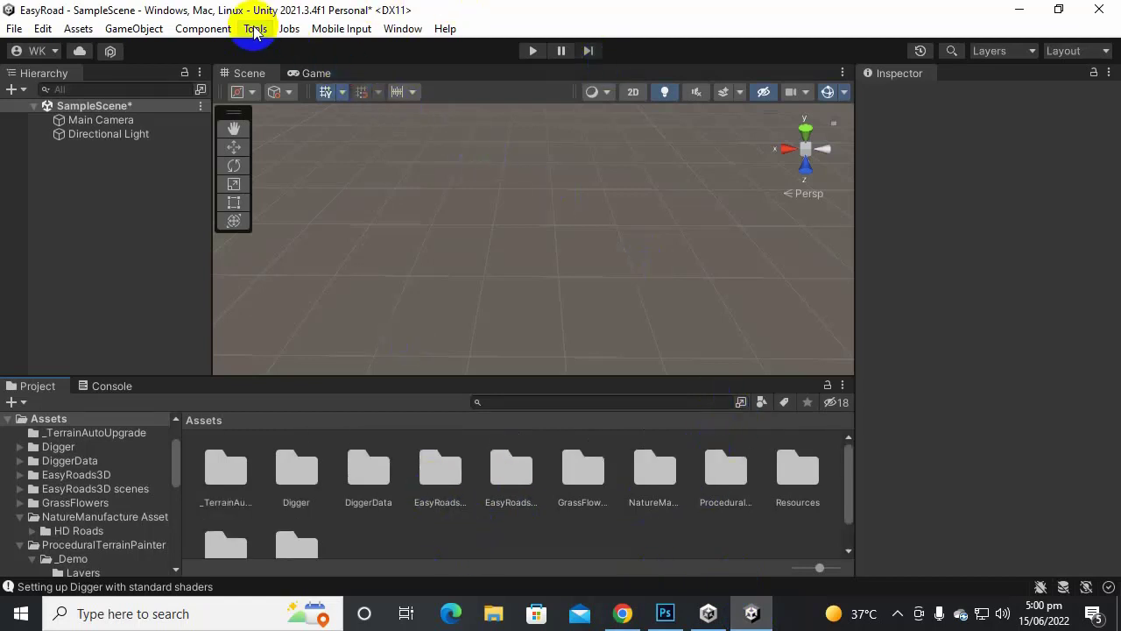
- Look at the Jobs > Burst options, then show the Tools > Digger submenu
left_click(289, 29)
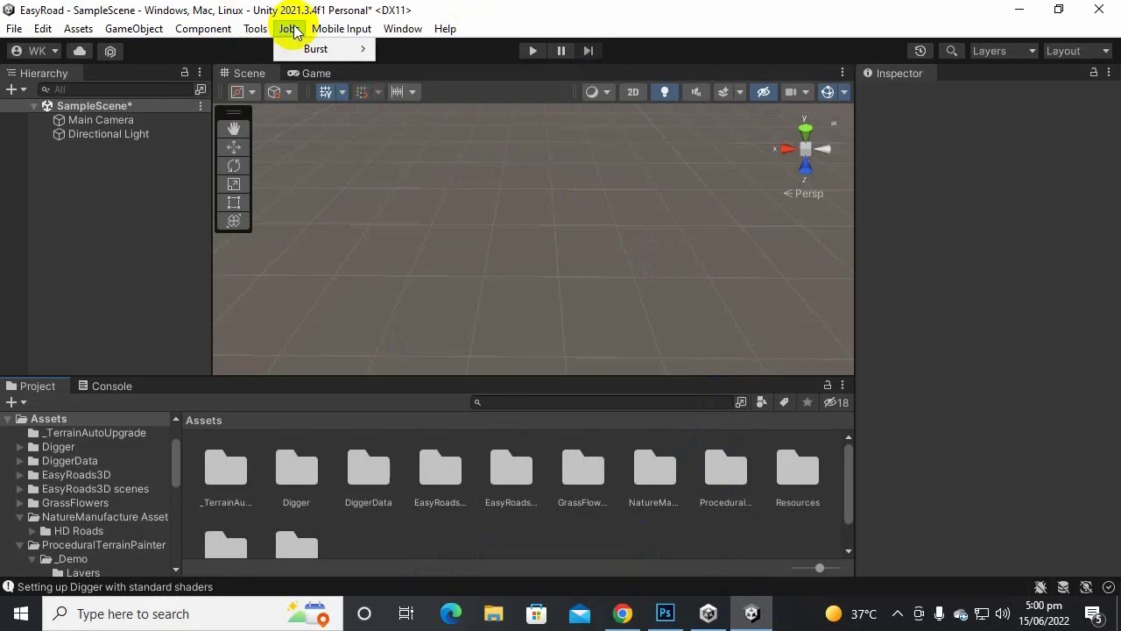
left_click(294, 49)
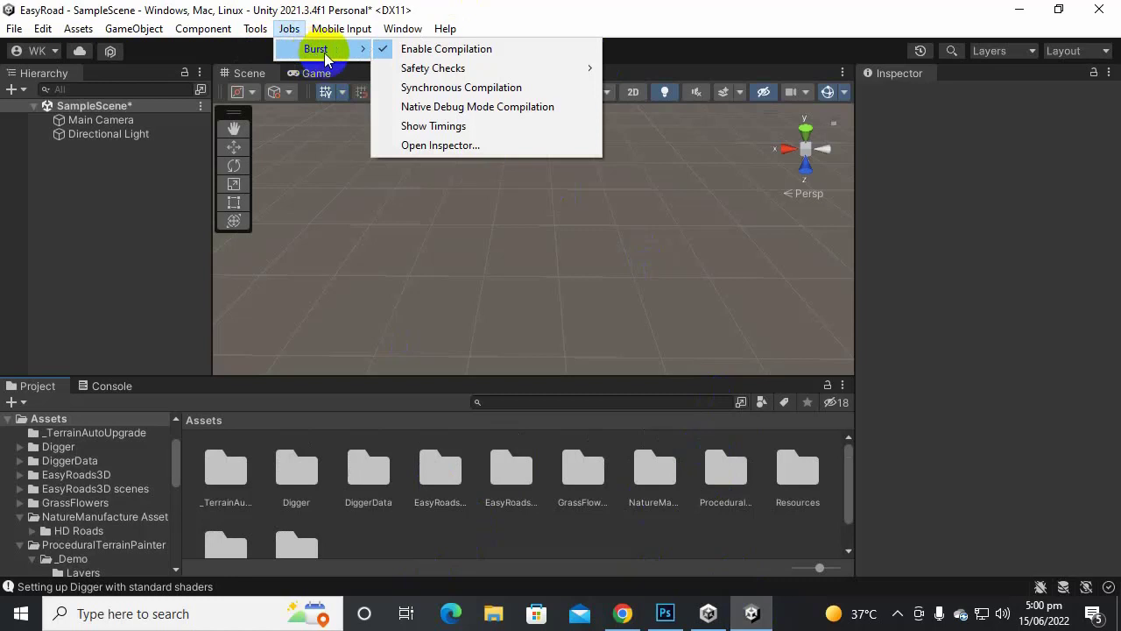
mouse_move(258, 35)
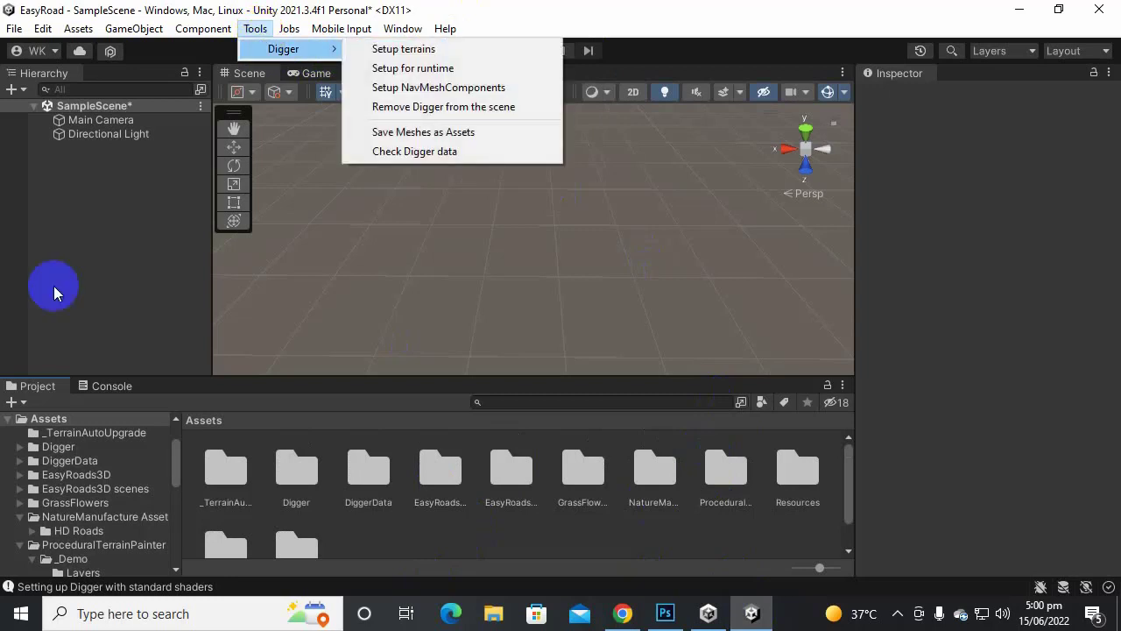
- Add a new Terrain to the SampleScene from the Hierarchy's 3D Object menu
right_click(136, 159)
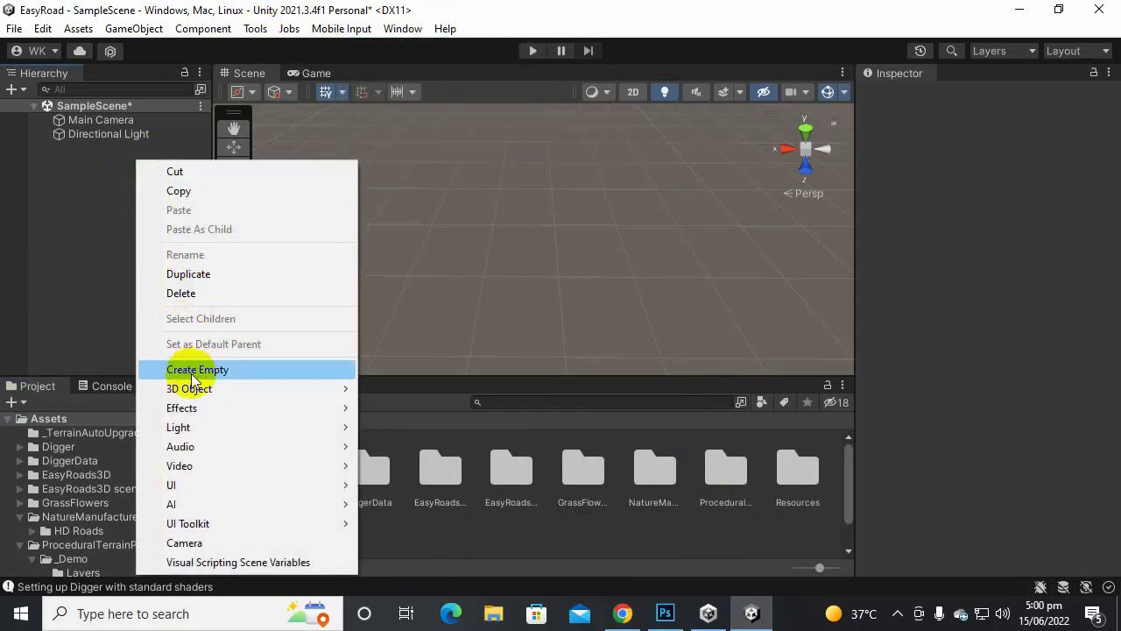
mouse_move(295, 393)
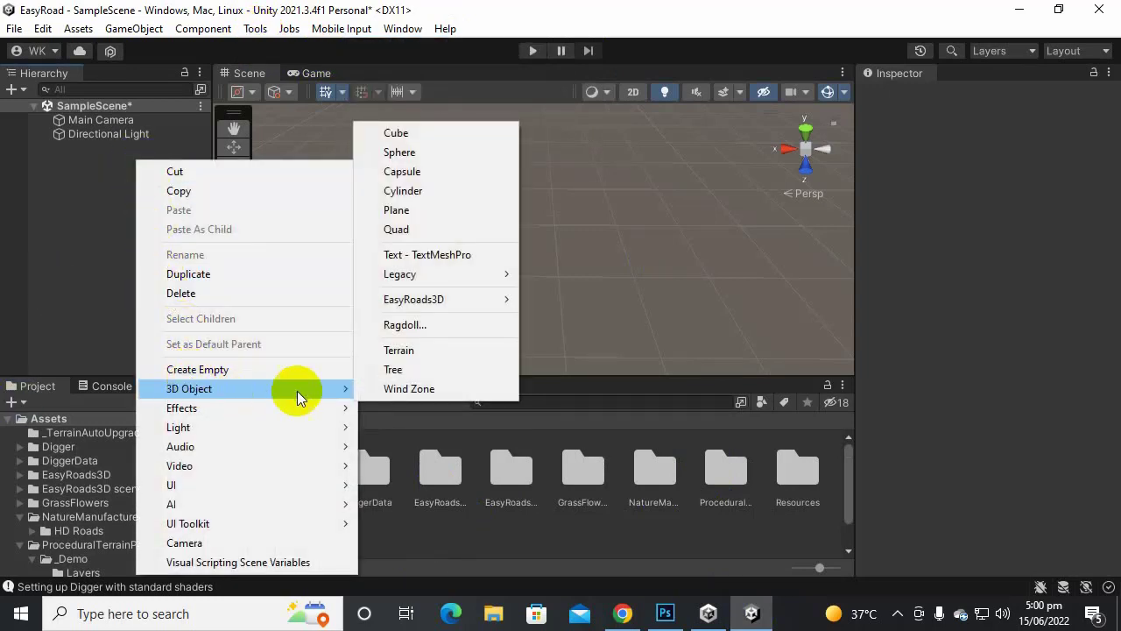
left_click(429, 348)
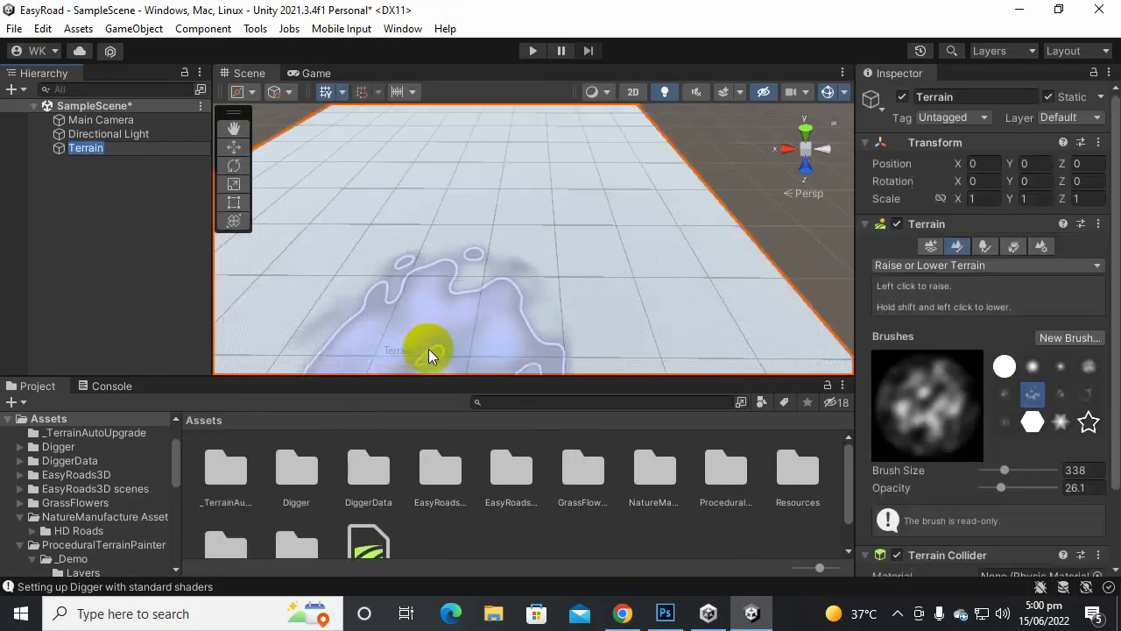
- Set the terrain's painting tool to Paint Texture
left_click(1014, 249)
scroll(1085, 379, "down", 3)
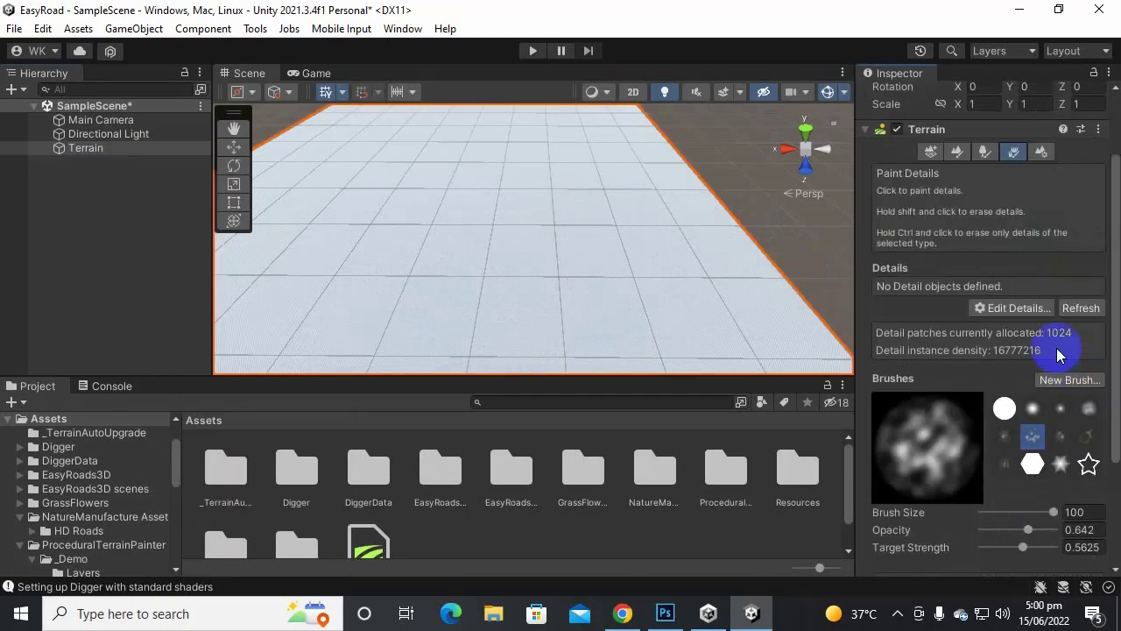
scroll(1056, 348, "up", 3)
left_click(957, 246)
left_click(1005, 265)
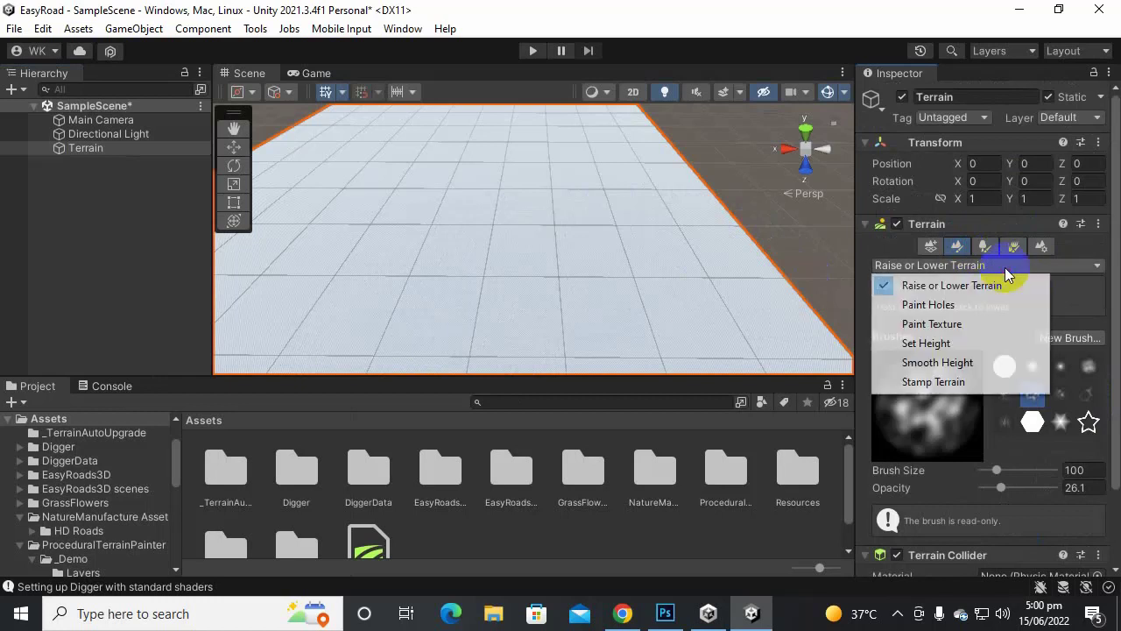
left_click(974, 324)
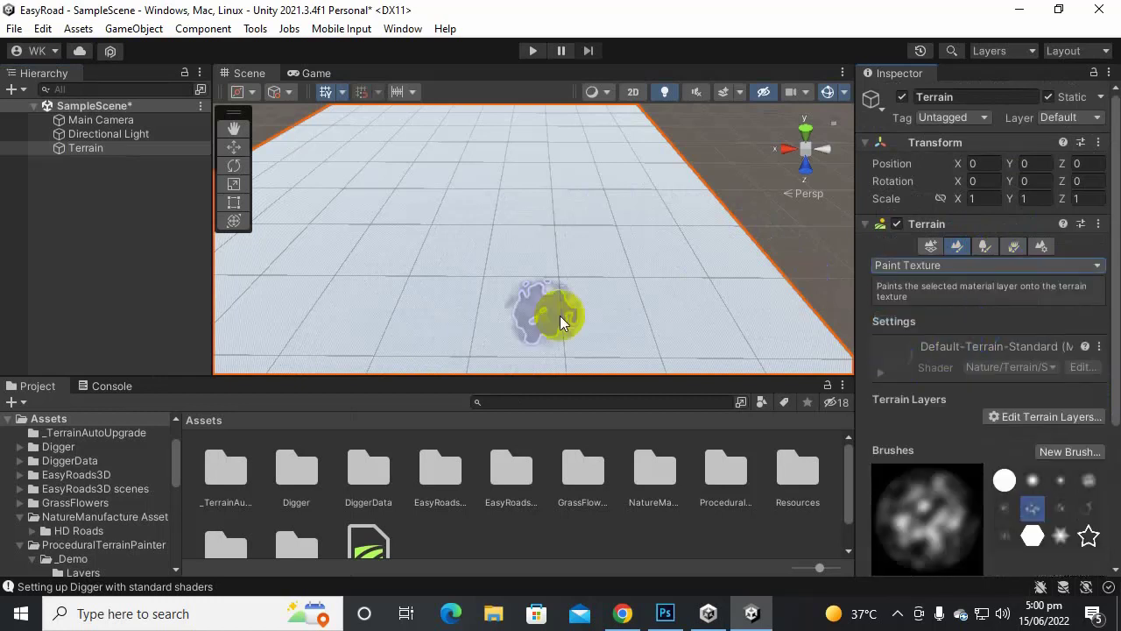
scroll(1045, 312, "down", 5)
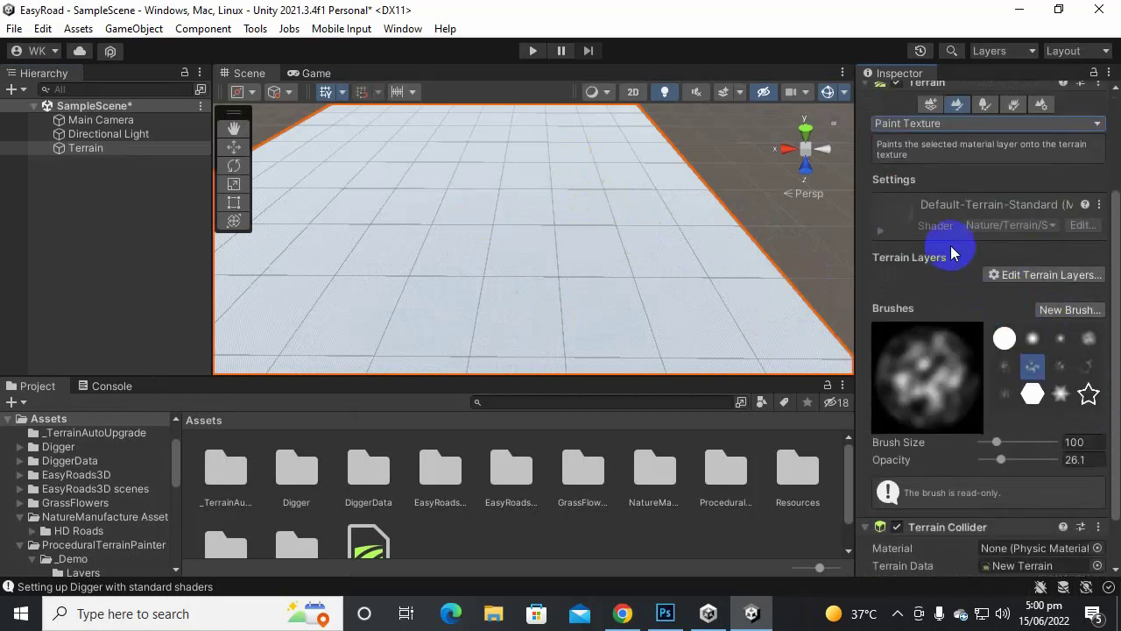
scroll(953, 253, "down", 2)
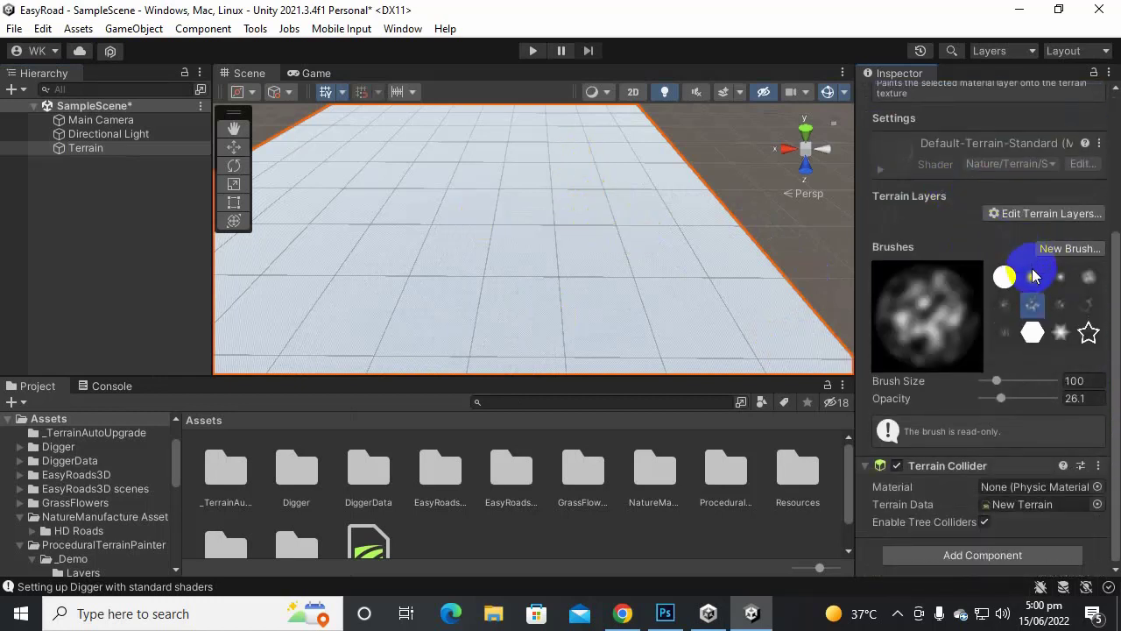
- Create the terrain layer NewLayer from the Cliff rock texture
left_click(1051, 219)
left_click(1032, 217)
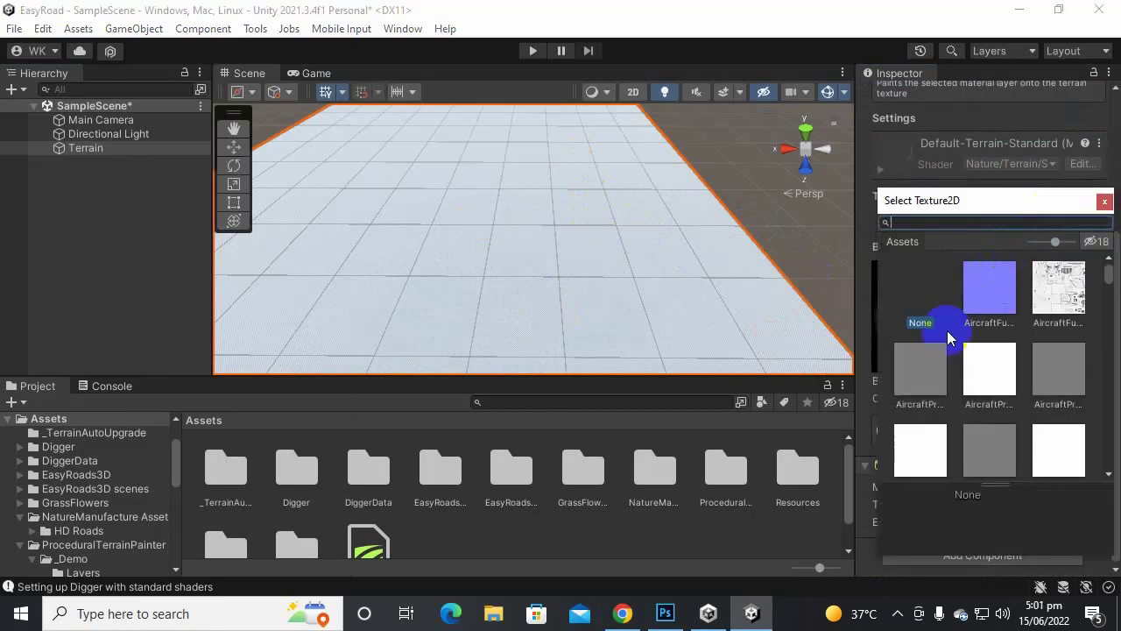
scroll(953, 395, "down", 5)
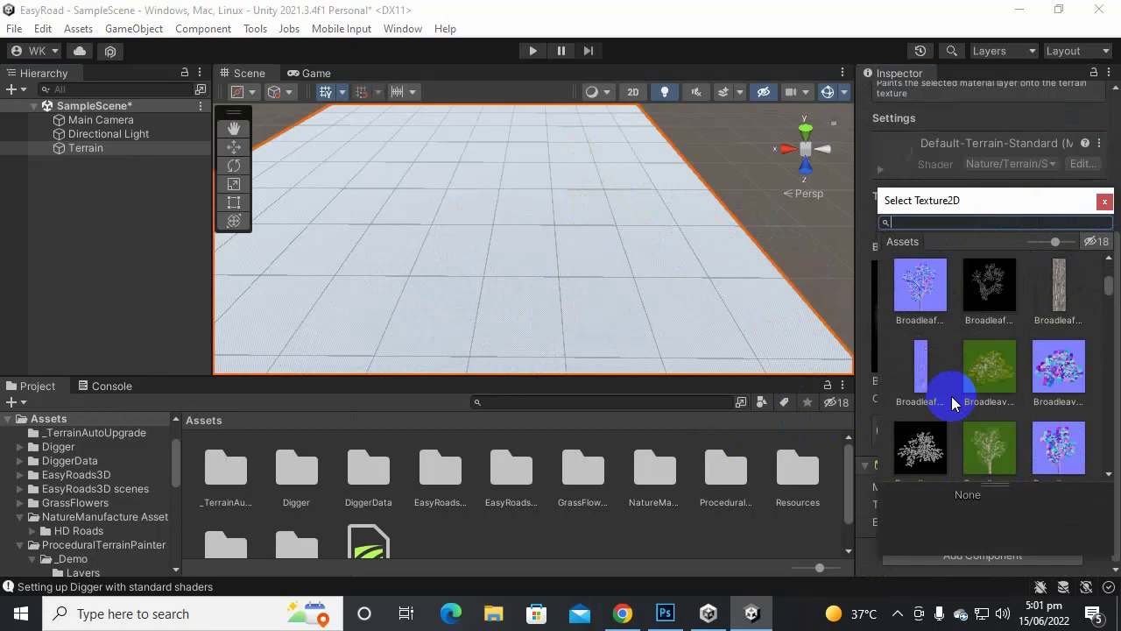
scroll(953, 403, "down", 6)
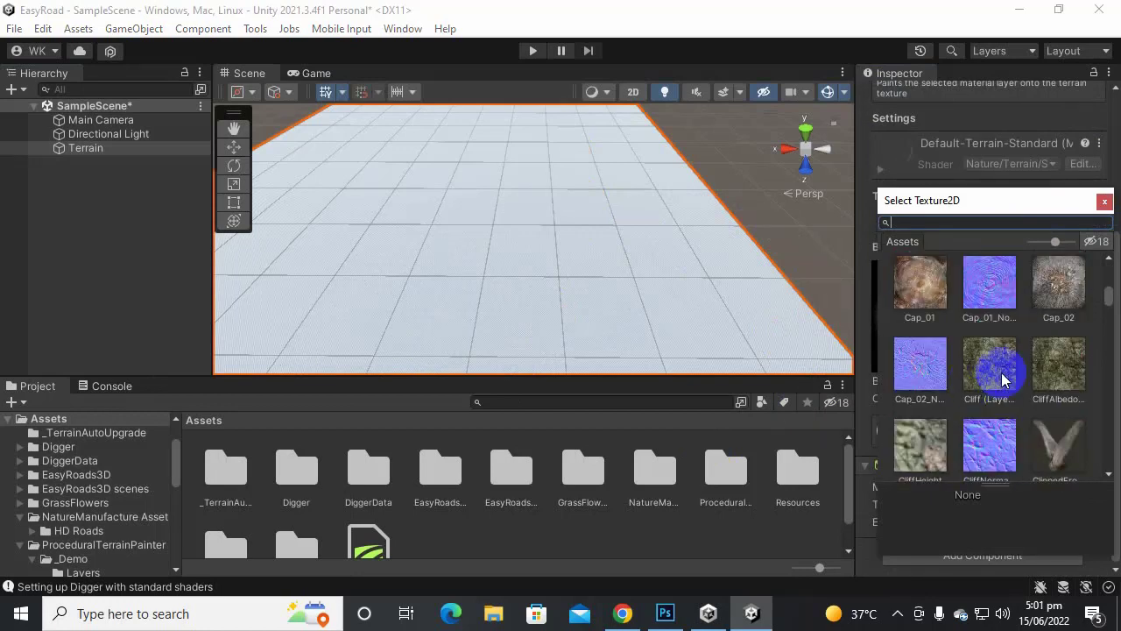
double_click(994, 375)
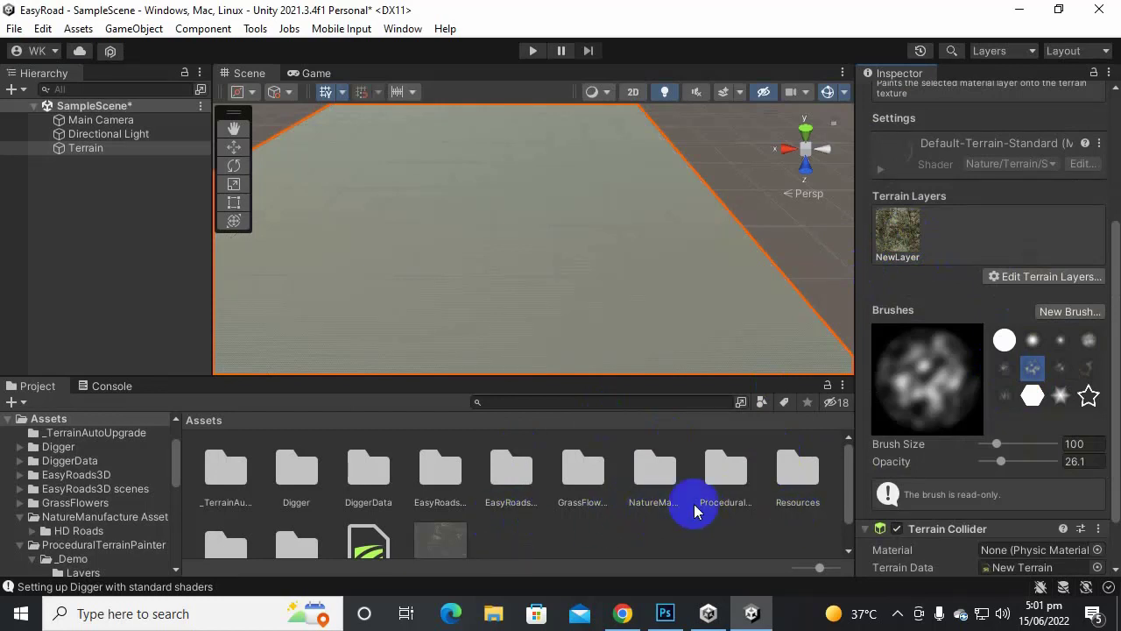
- Browse into the Procedural Terrain Painter > _Demo > Textures folder
left_click(724, 477)
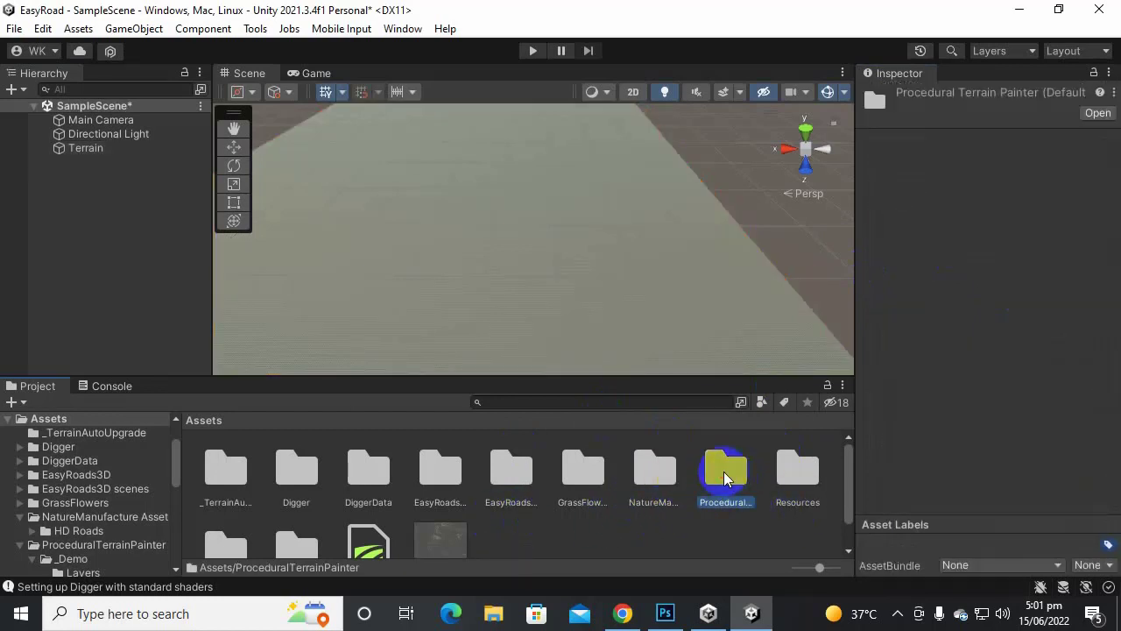
double_click(718, 474)
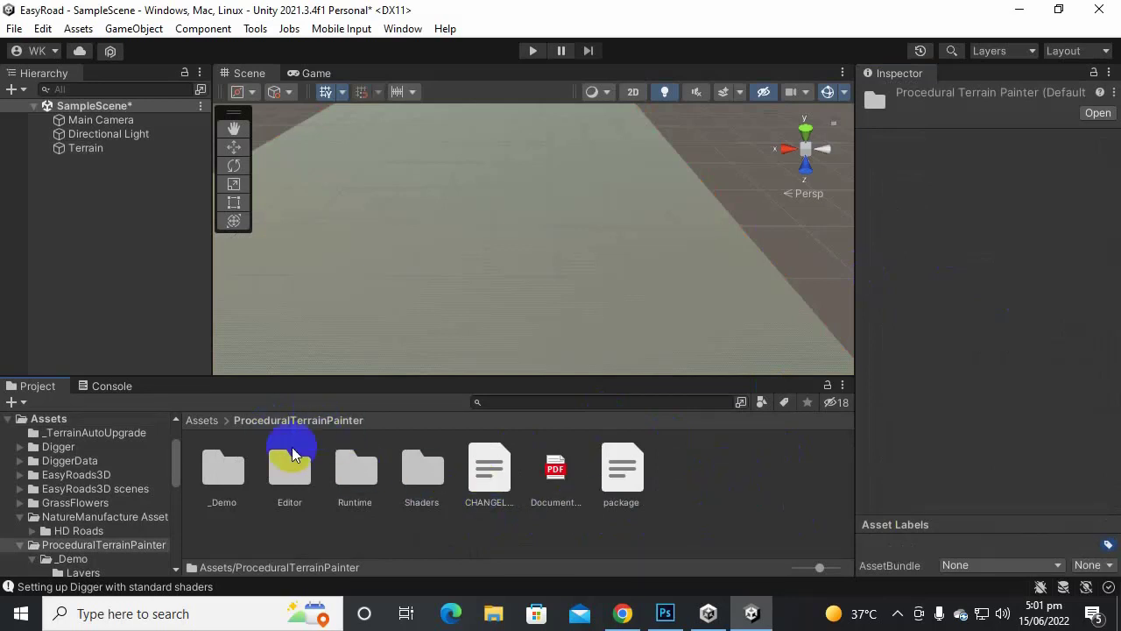
double_click(223, 473)
double_click(356, 471)
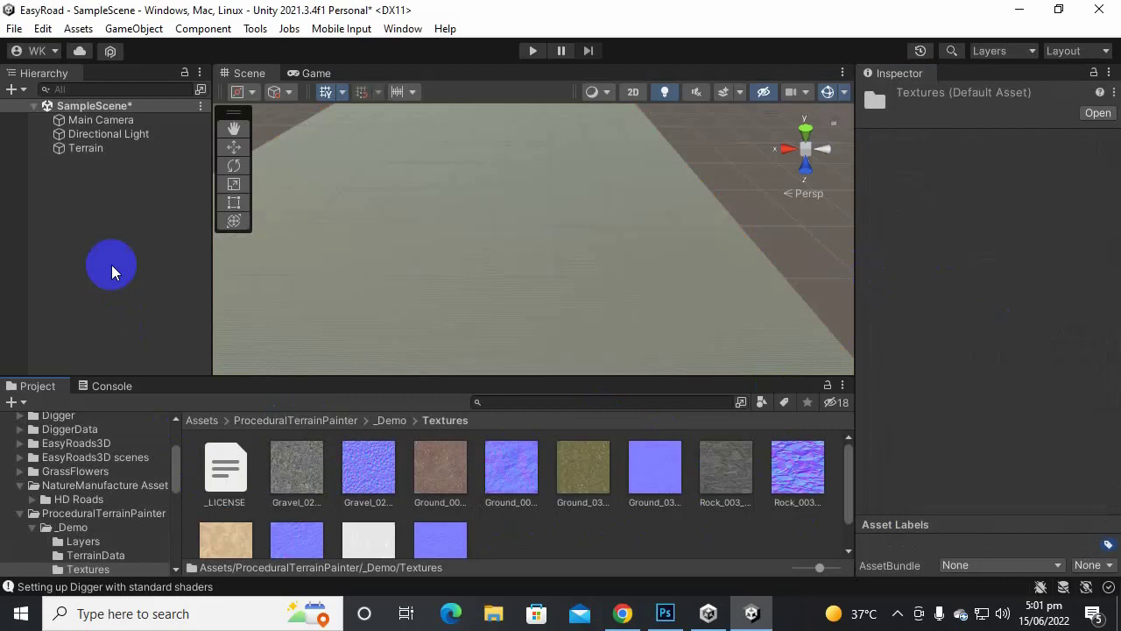
- Give the terrain's NewLayer the Ground_03 diffuse texture and its normal map
left_click(111, 148)
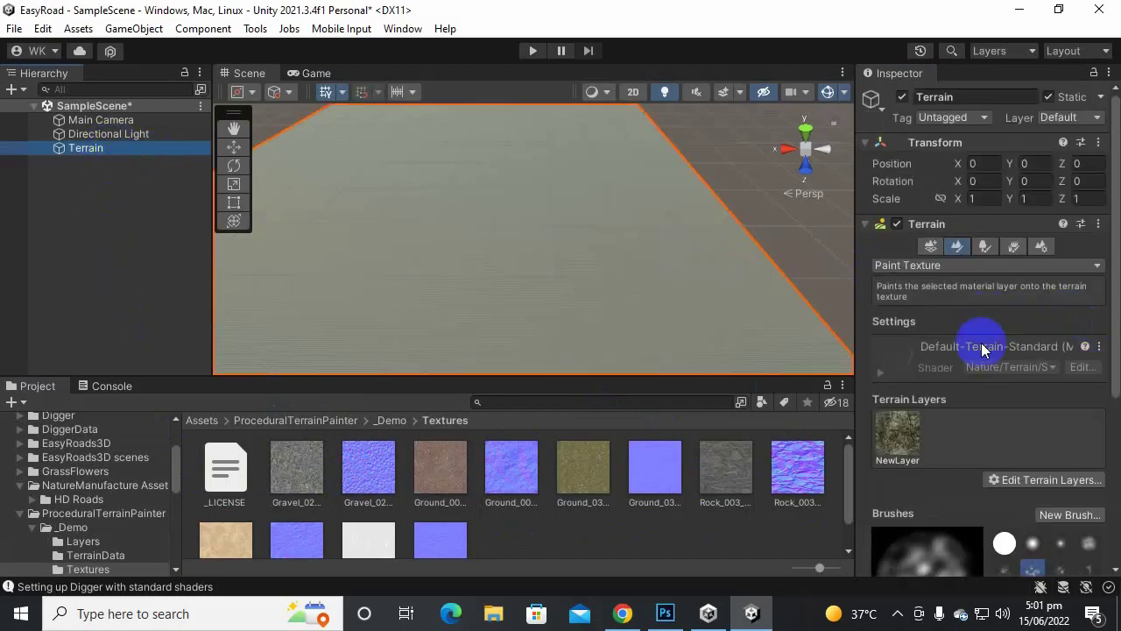
left_click(909, 438)
scroll(1086, 368, "down", 5)
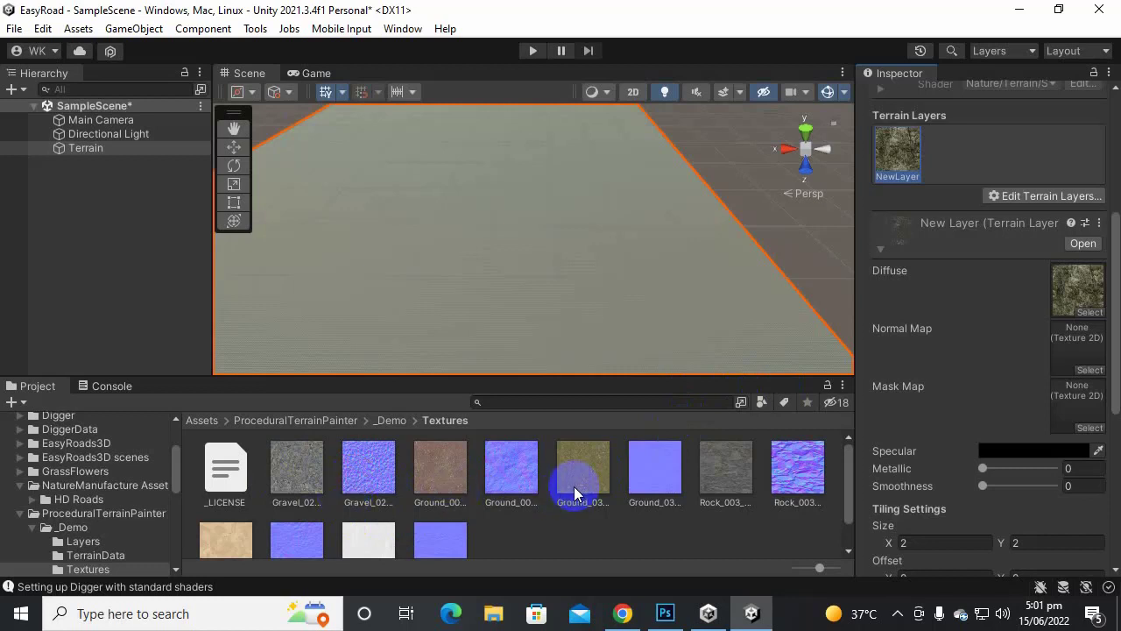
left_click_drag(513, 493, 1060, 289)
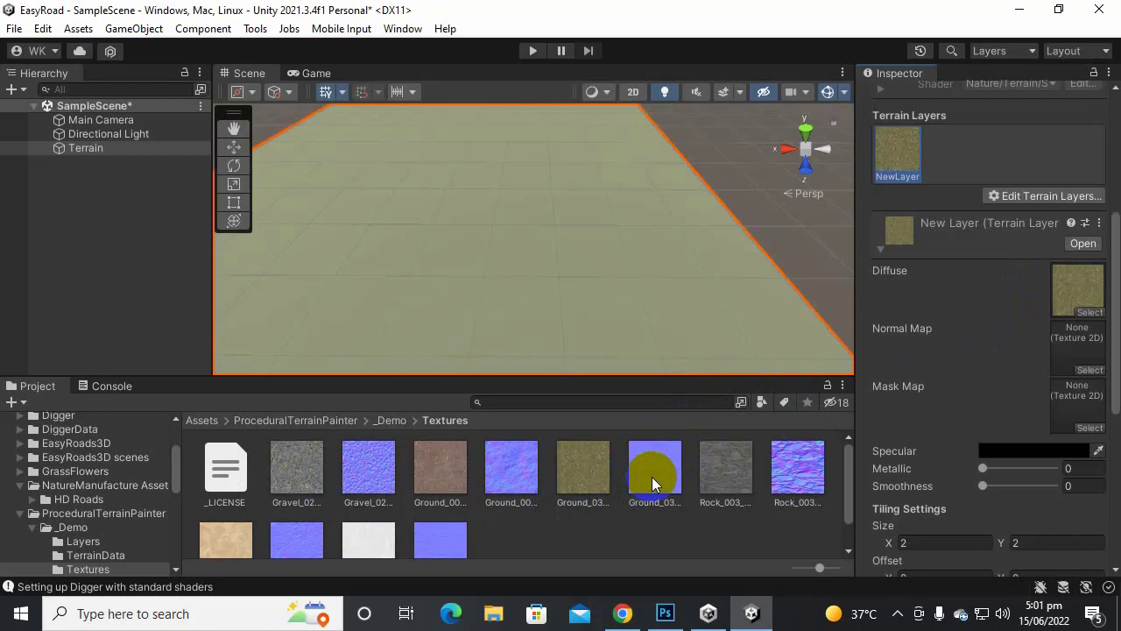
left_click_drag(651, 470, 1073, 357)
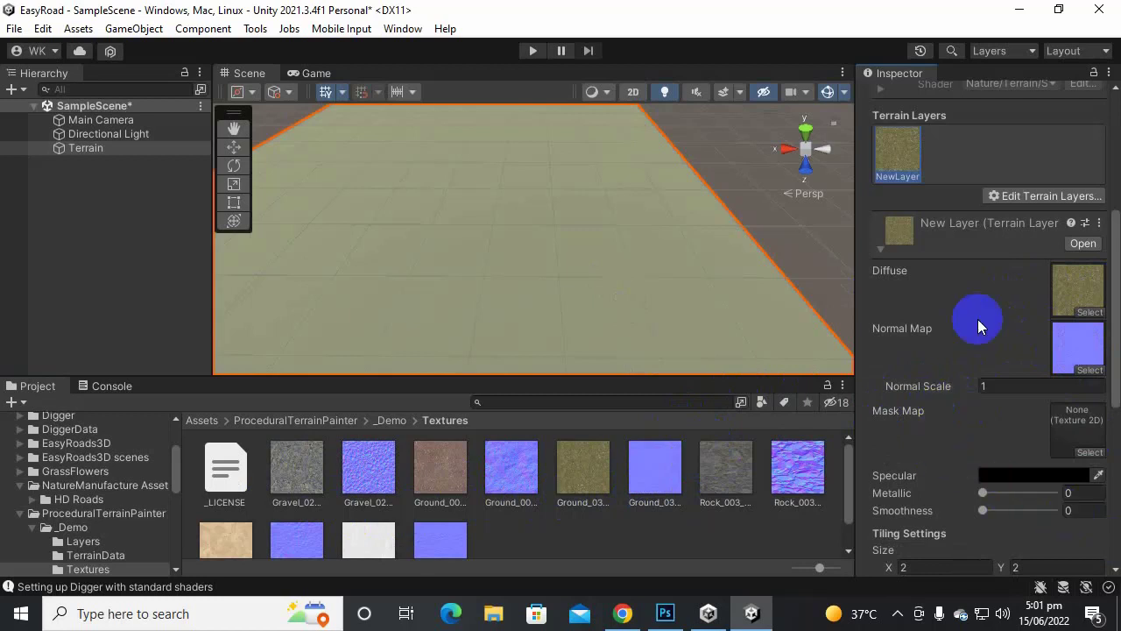
- Start adding a second terrain layer and browse the texture picker
left_click(1039, 198)
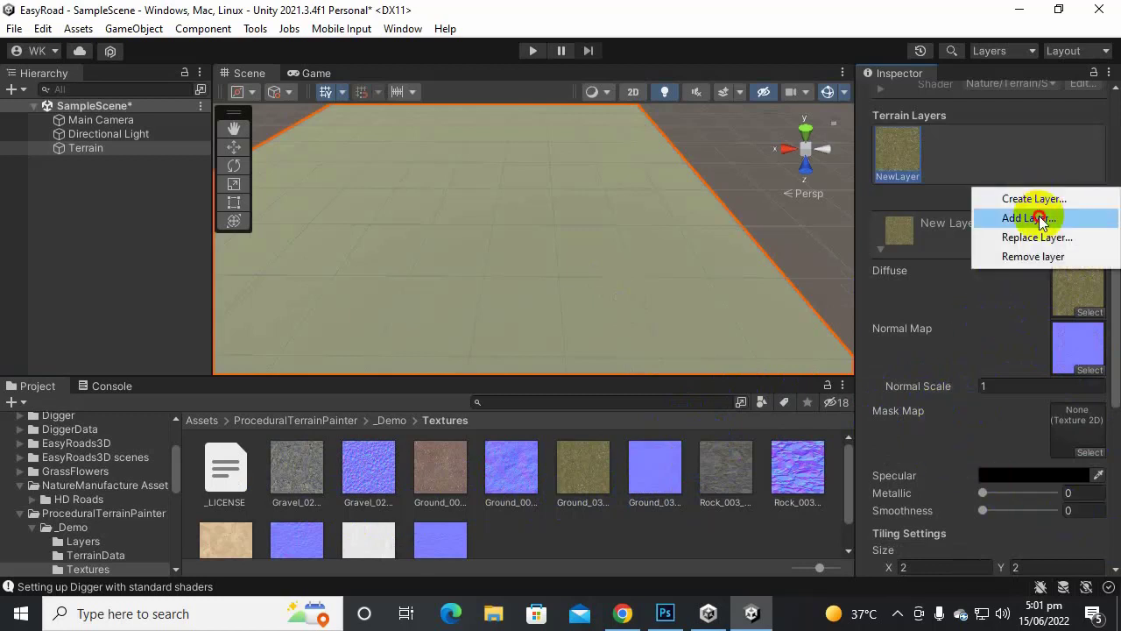
left_click(1057, 197)
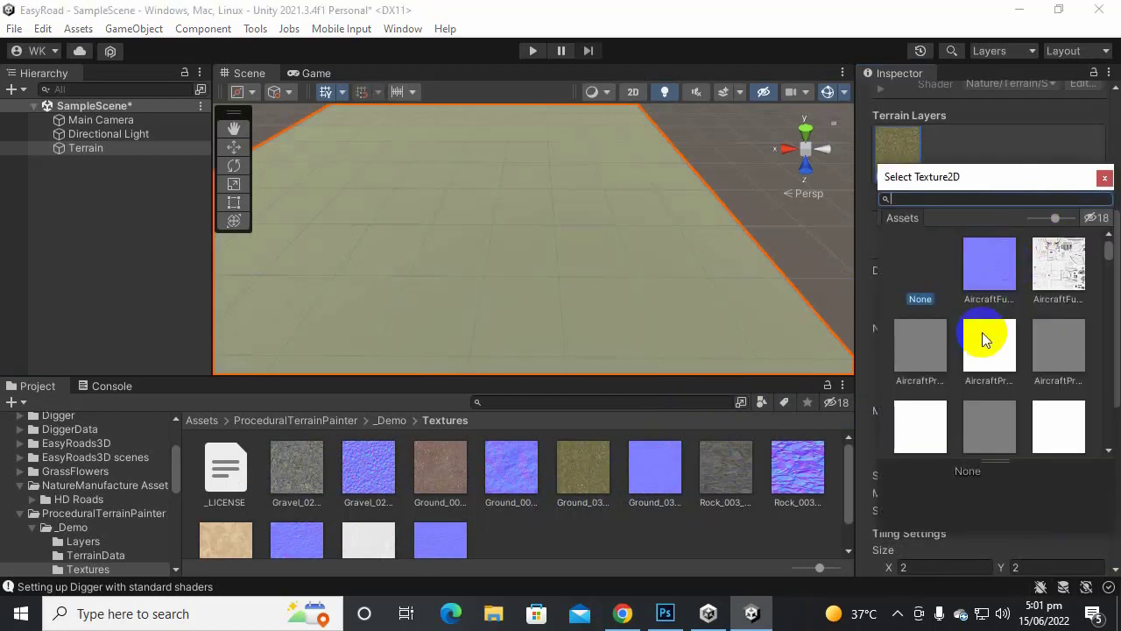
scroll(982, 332, "down", 1)
scroll(1069, 322, "down", 4)
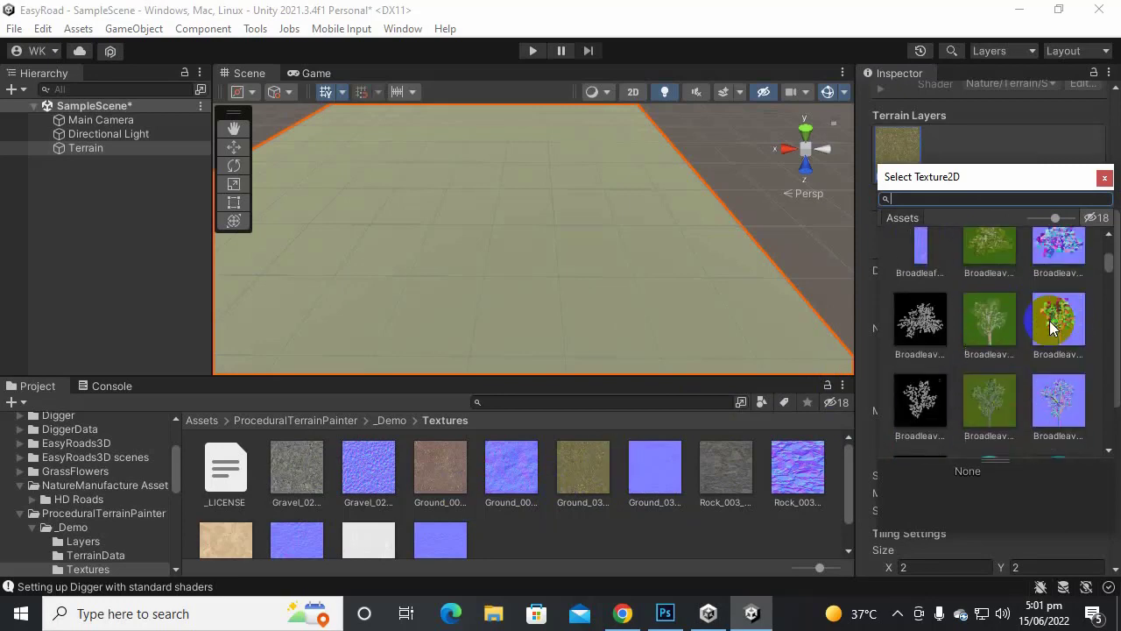
scroll(806, 445, "down", 1)
scroll(1068, 359, "down", 3)
scroll(1069, 360, "down", 3)
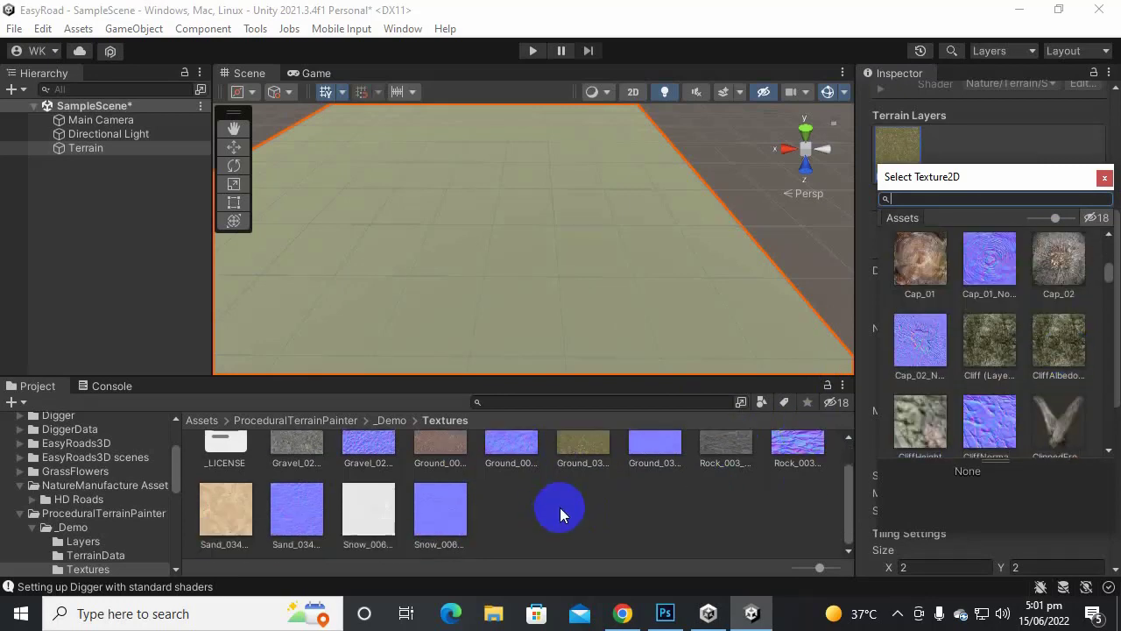
scroll(447, 499, "up", 1)
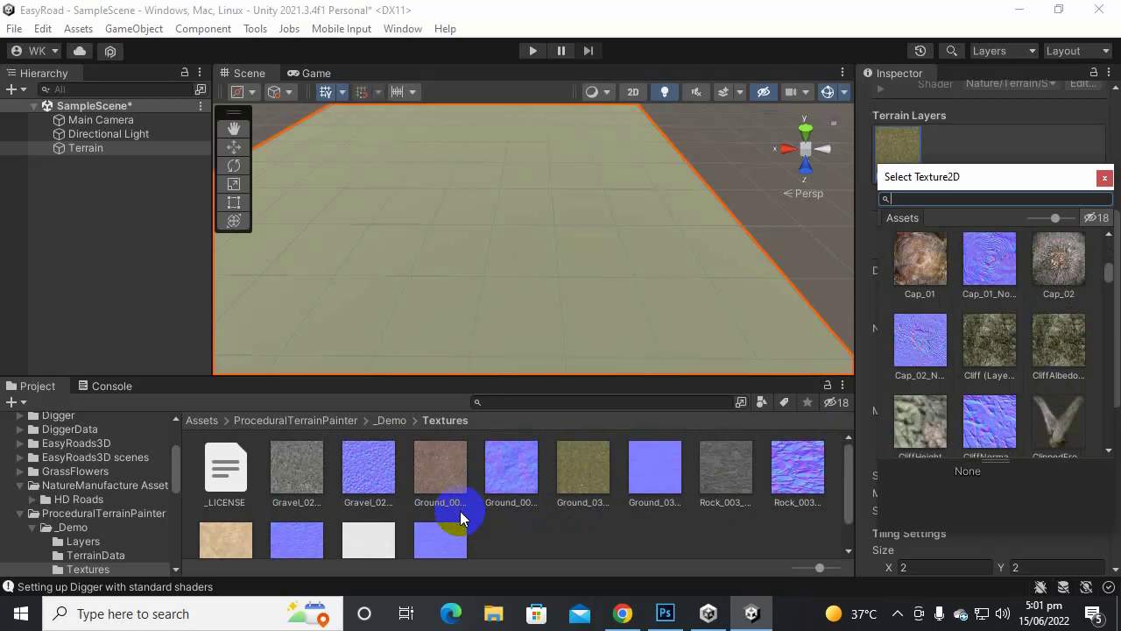
- Search 'gro', use Ground_008_Albedo for the layer, and assign its matching normal map
left_click(988, 243)
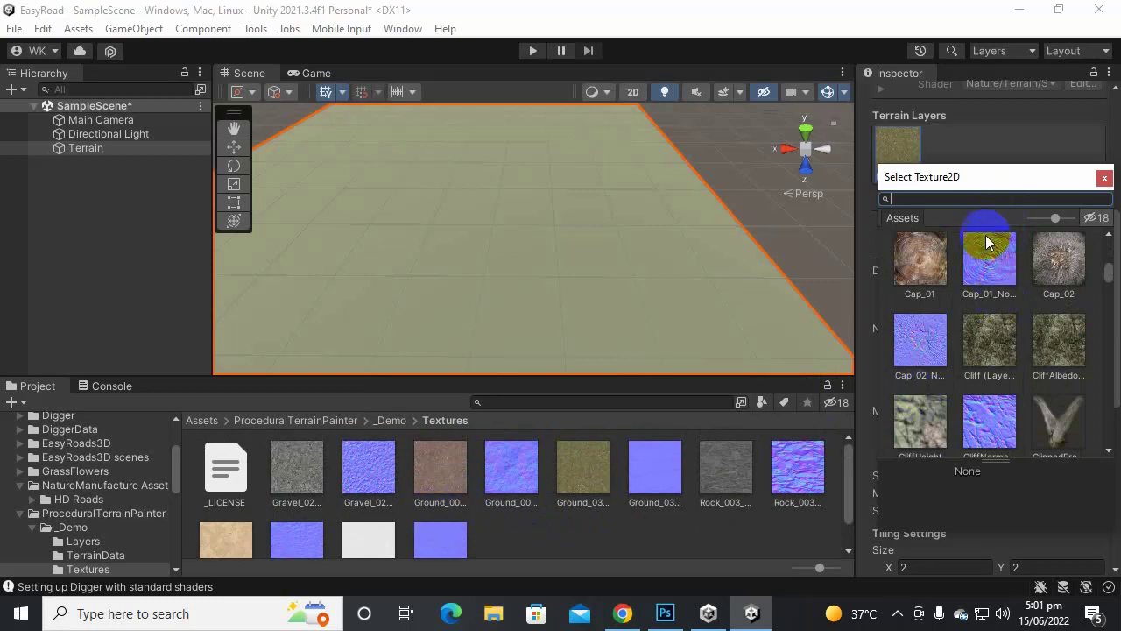
type("gro")
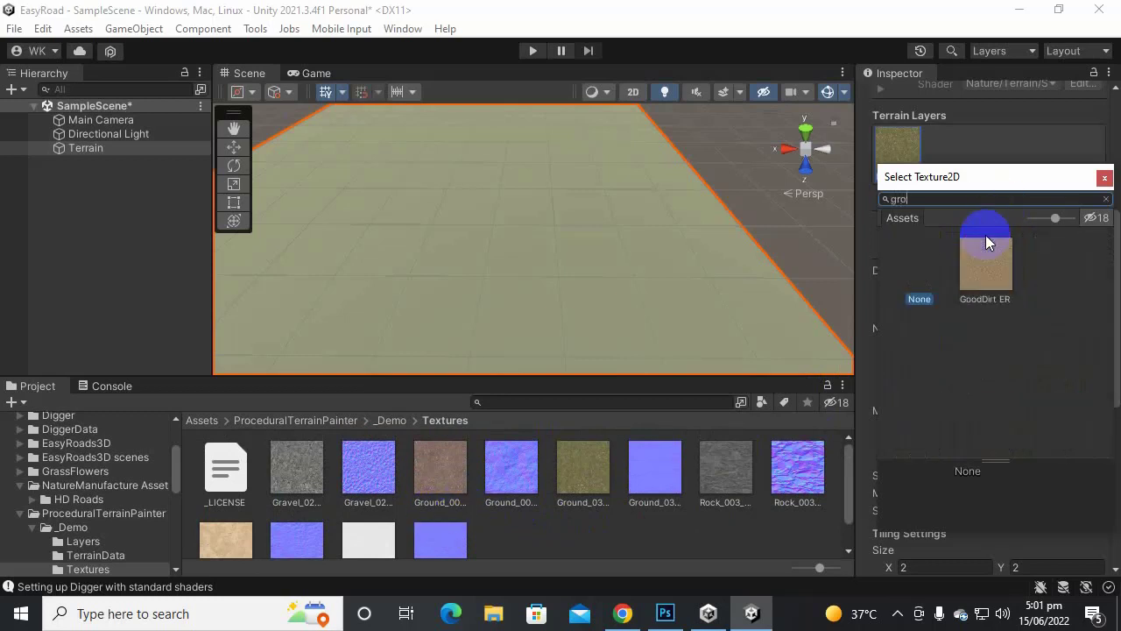
double_click(999, 261)
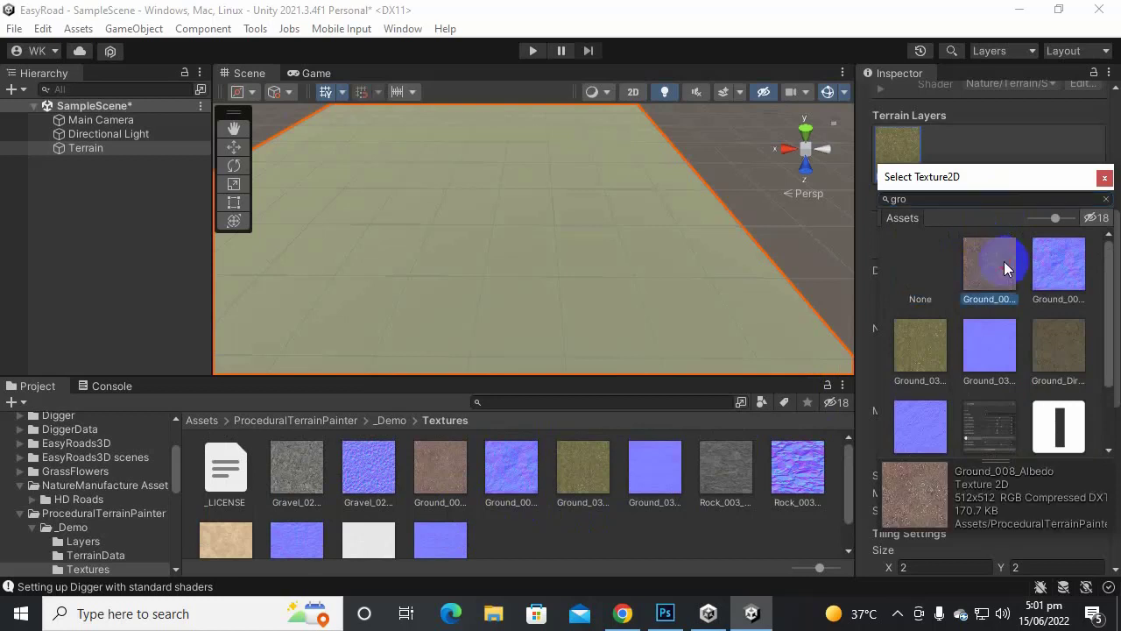
left_click(954, 141)
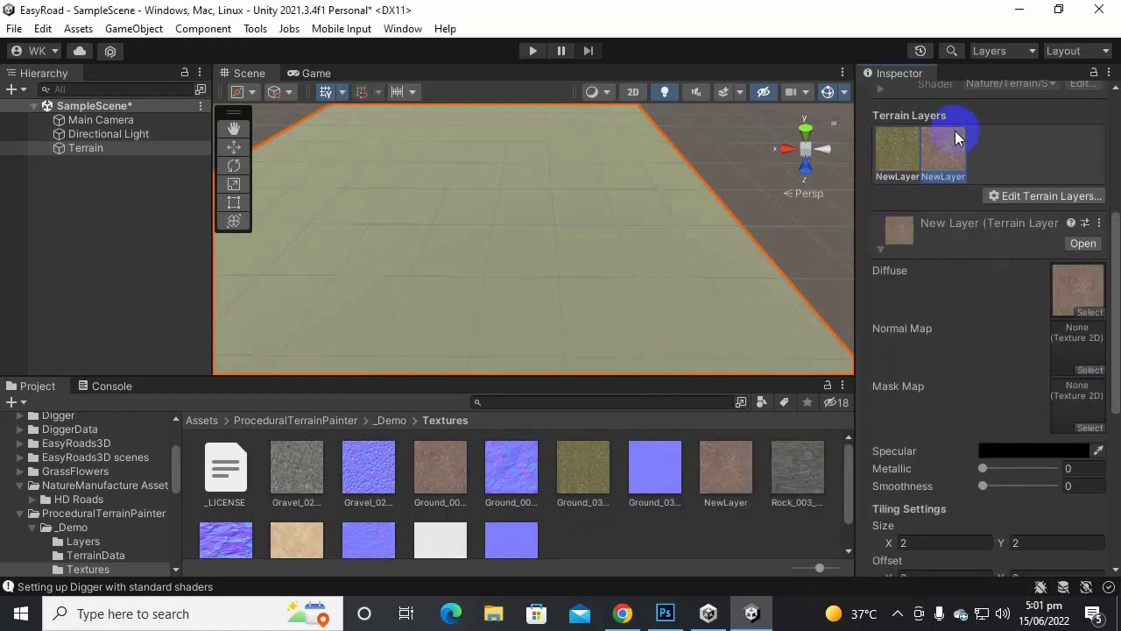
left_click_drag(513, 468, 1081, 359)
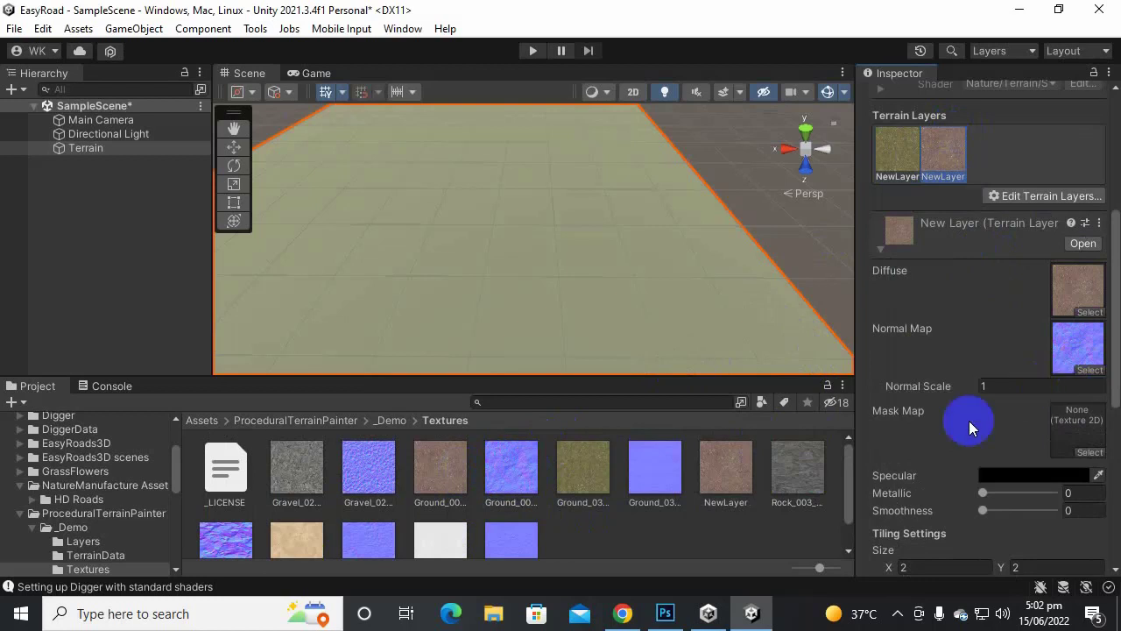
- Add a third terrain layer using the Ground_037_Albedo texture
left_click(1060, 204)
left_click(1055, 218)
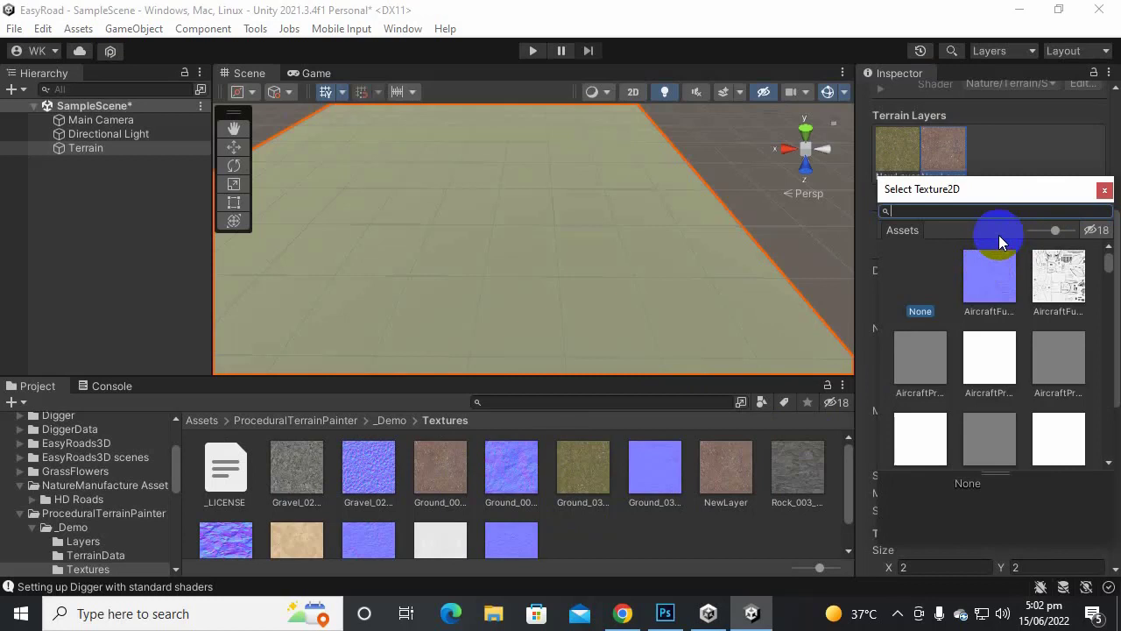
type("ground")
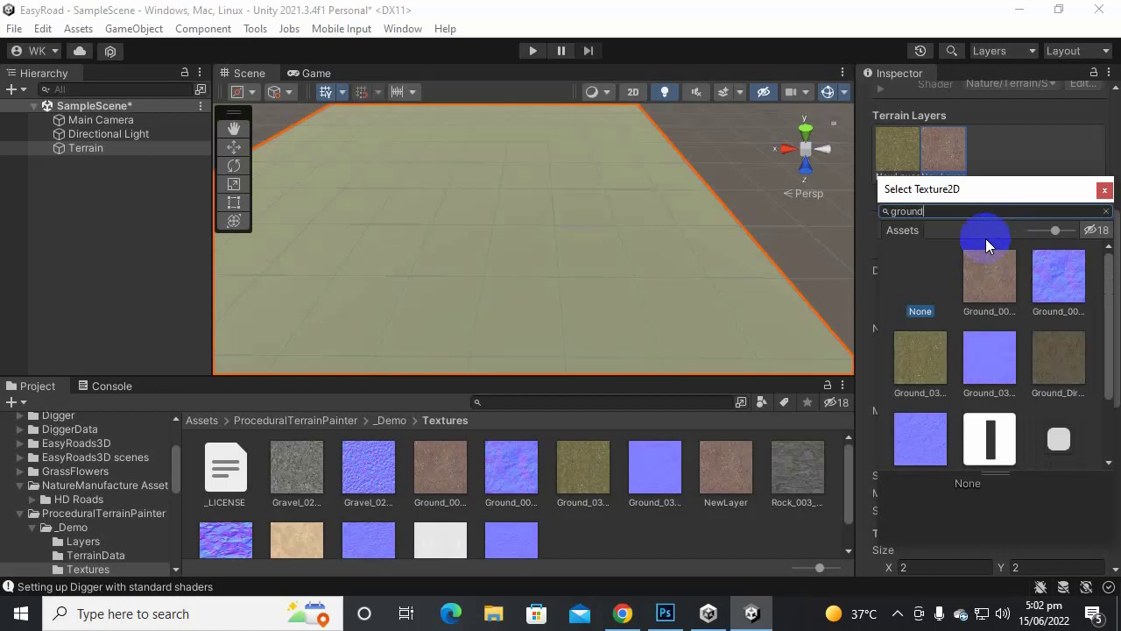
double_click(929, 355)
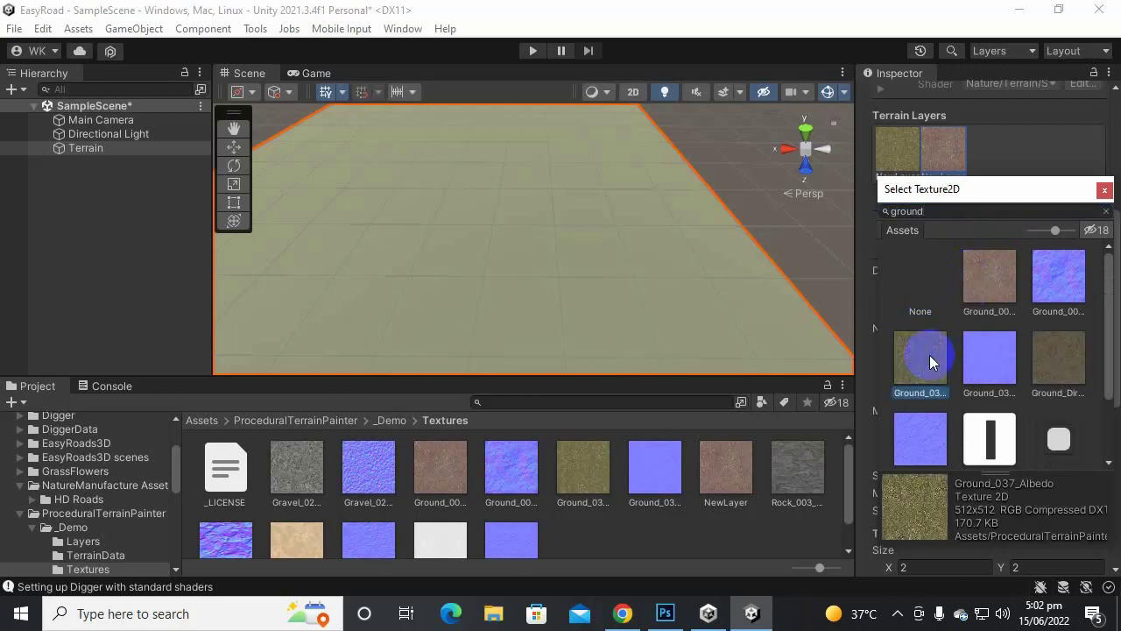
left_click(992, 155)
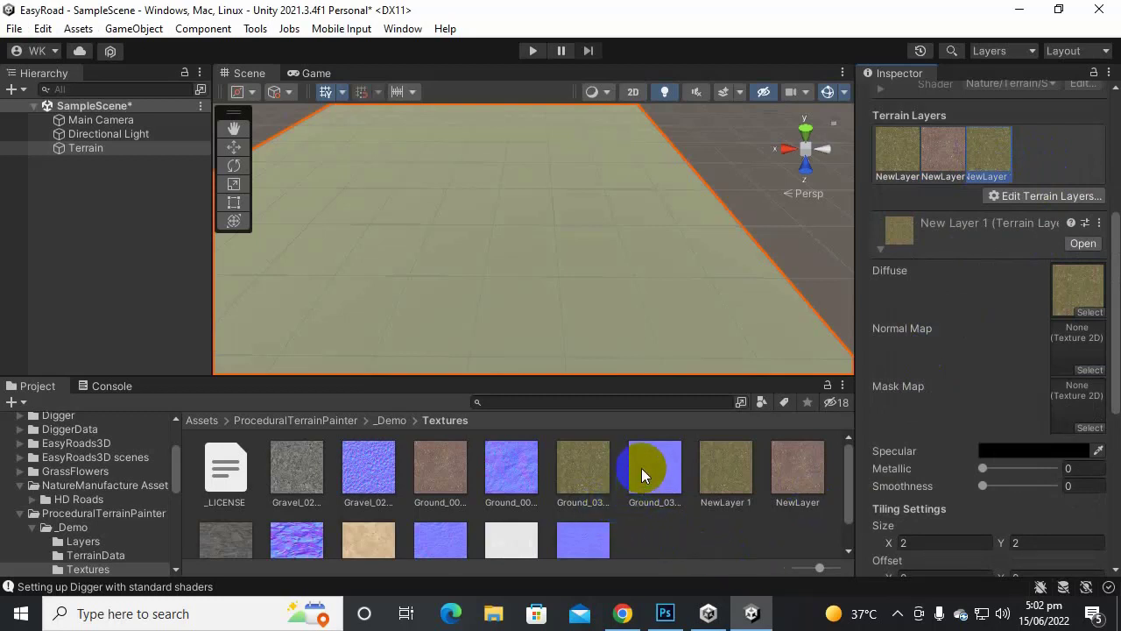
- Switch the third layer to the grey Rock diffuse texture and its Rock normal map
scroll(650, 491, "down", 1)
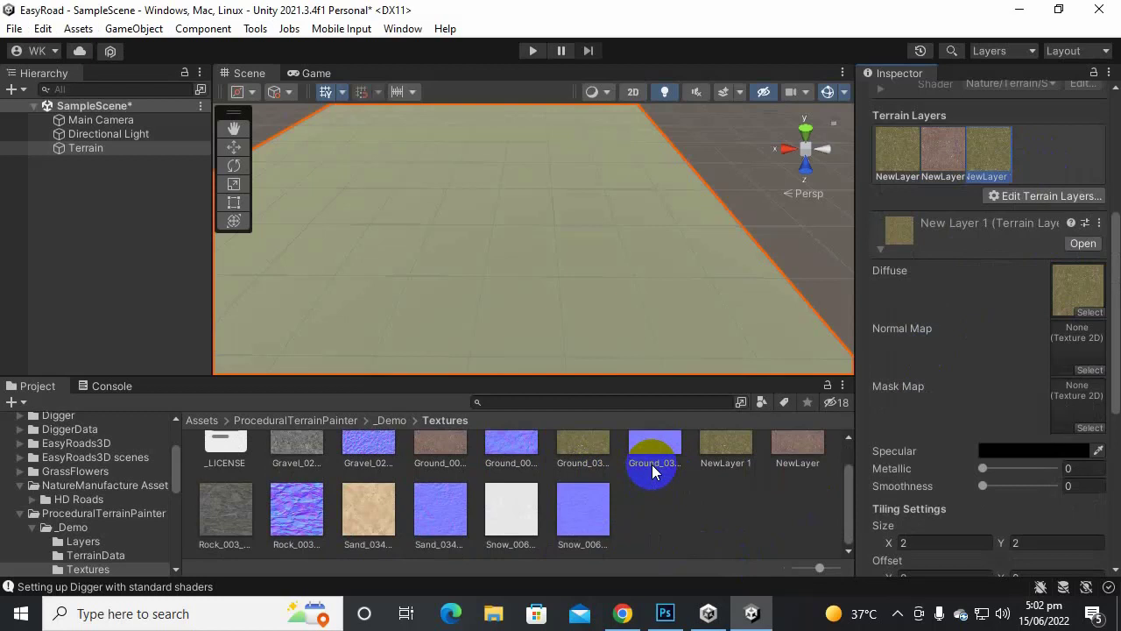
left_click_drag(652, 464, 958, 268)
scroll(674, 490, "up", 1)
scroll(680, 488, "down", 1)
left_click(905, 151)
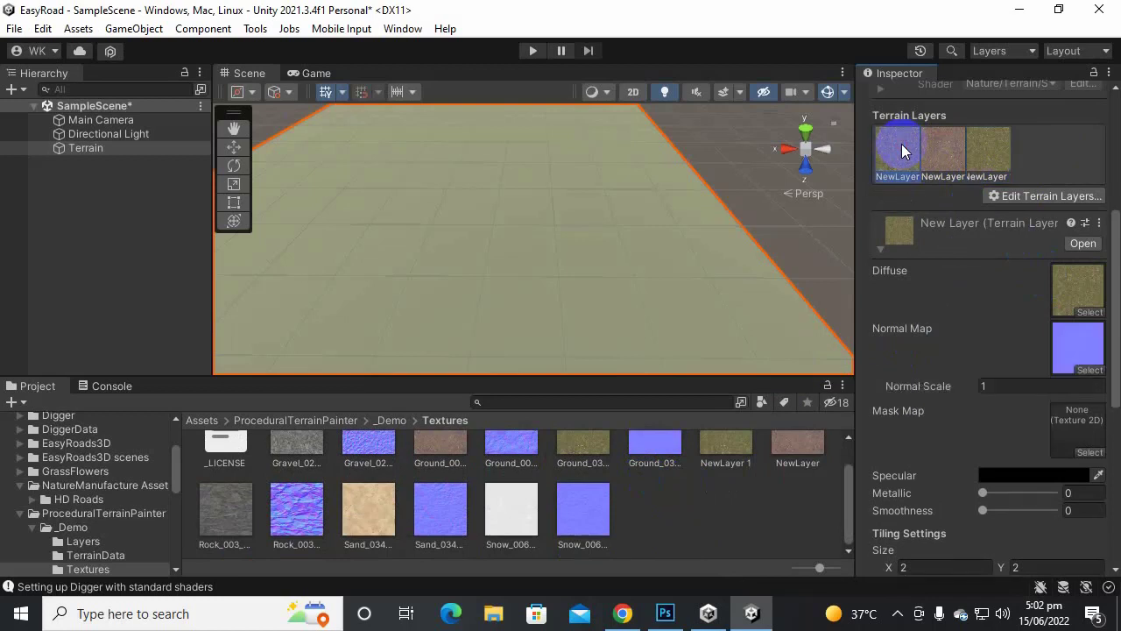
left_click(986, 158)
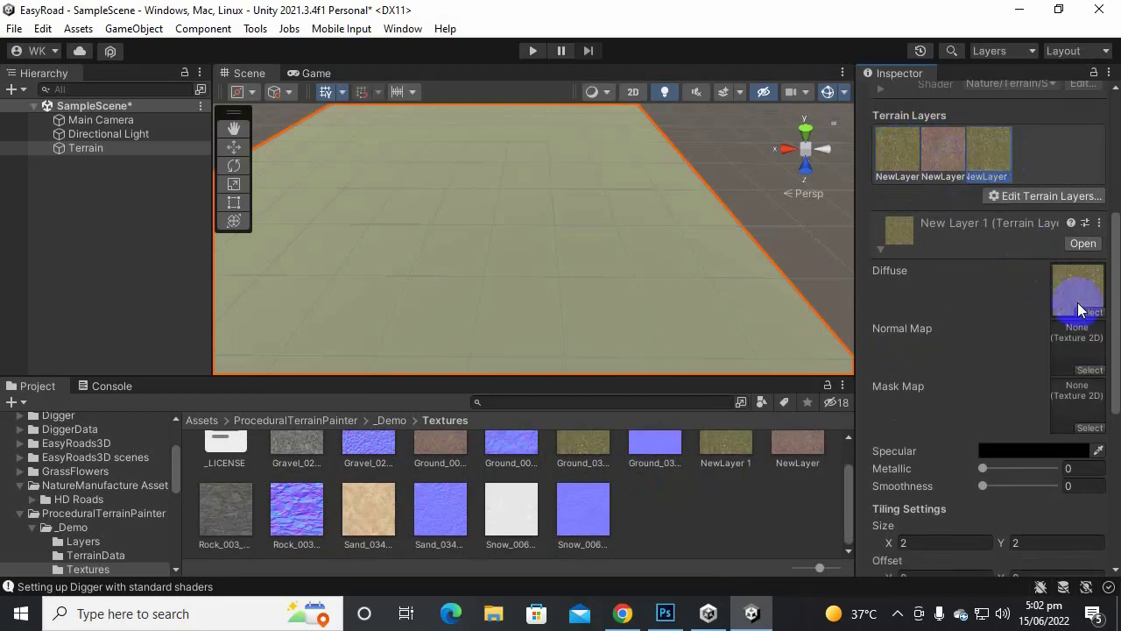
scroll(614, 488, "up", 1)
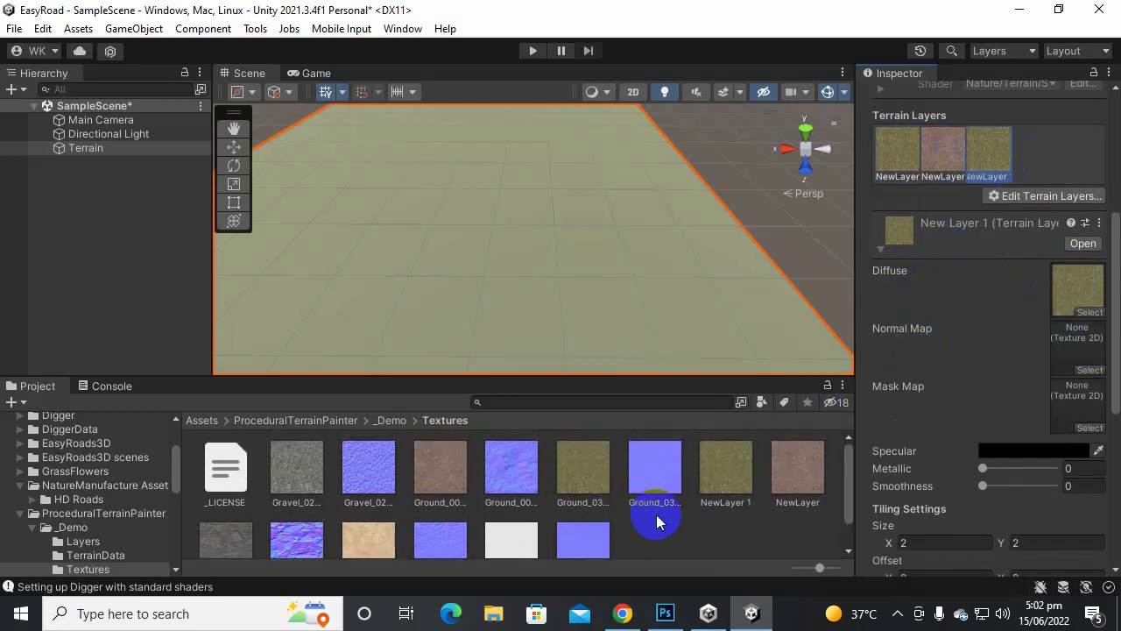
scroll(650, 513, "down", 1)
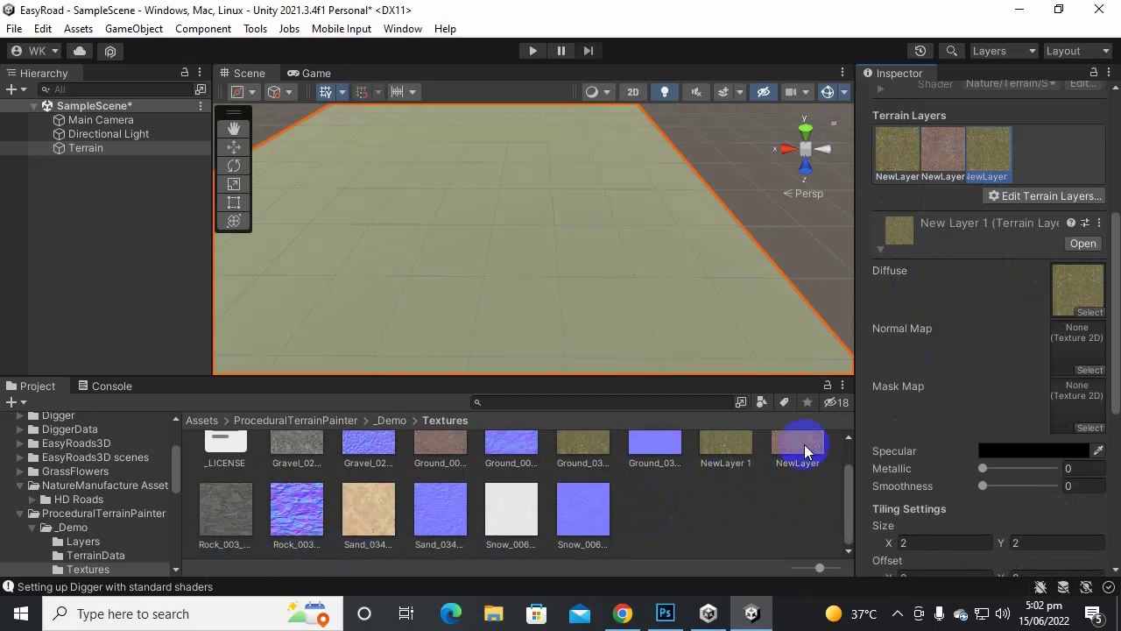
mouse_move(239, 518)
left_mouse_down()
mouse_move(1033, 333)
mouse_move(1083, 289)
left_mouse_up()
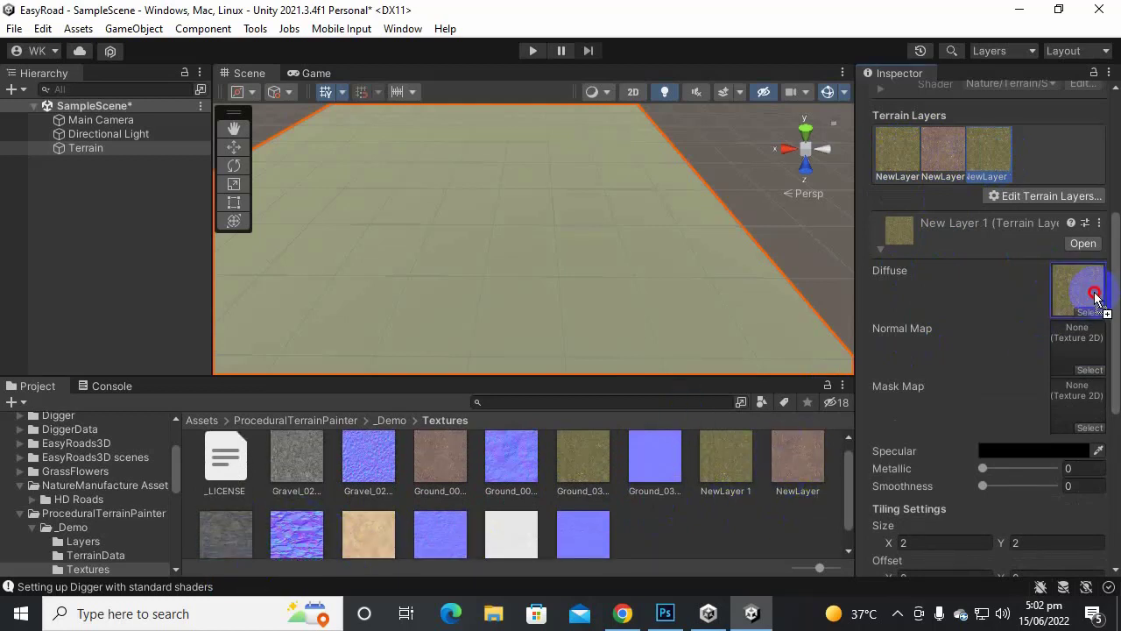
left_click_drag(294, 527, 1079, 347)
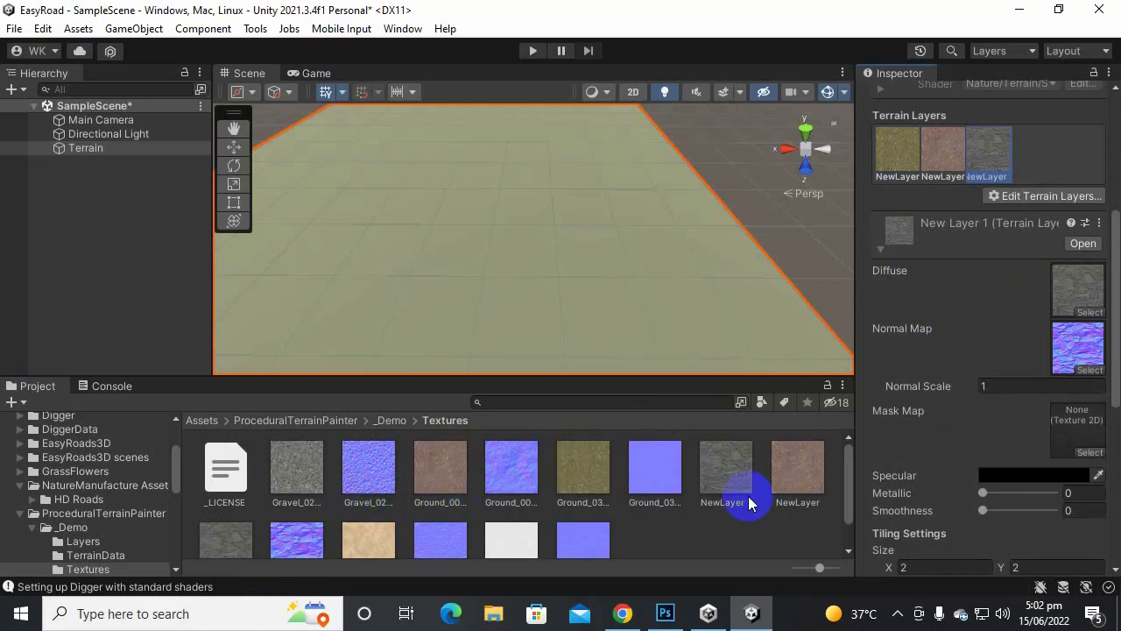
scroll(662, 507, "down", 1)
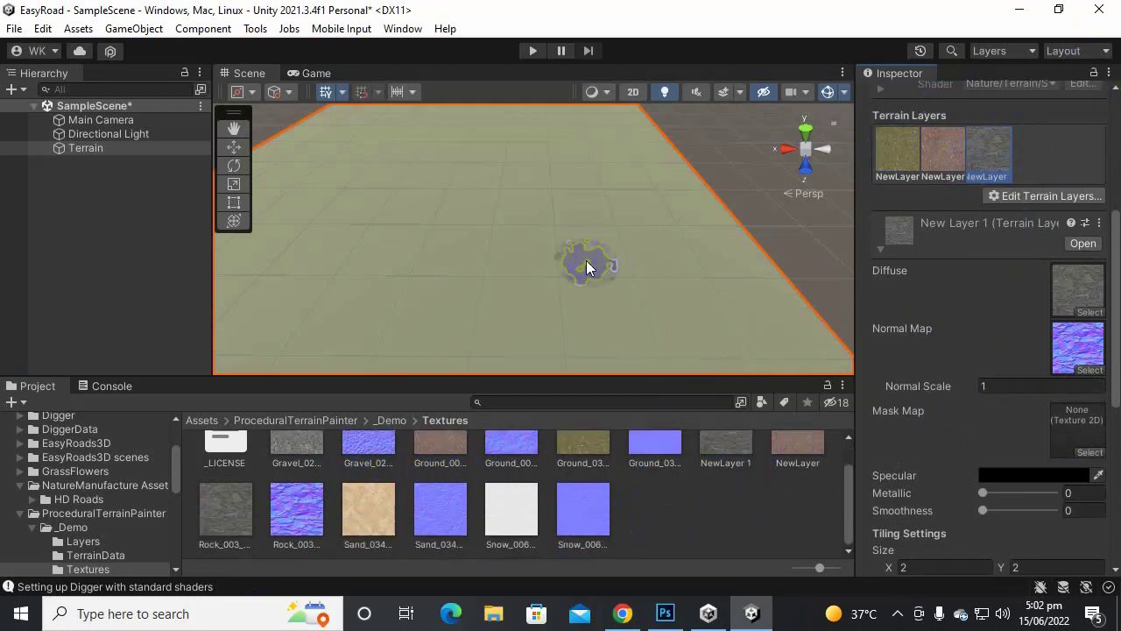
- Choose the Raise or Lower Terrain sculpt tool with brush size 1114
left_click(508, 254)
left_click(990, 175)
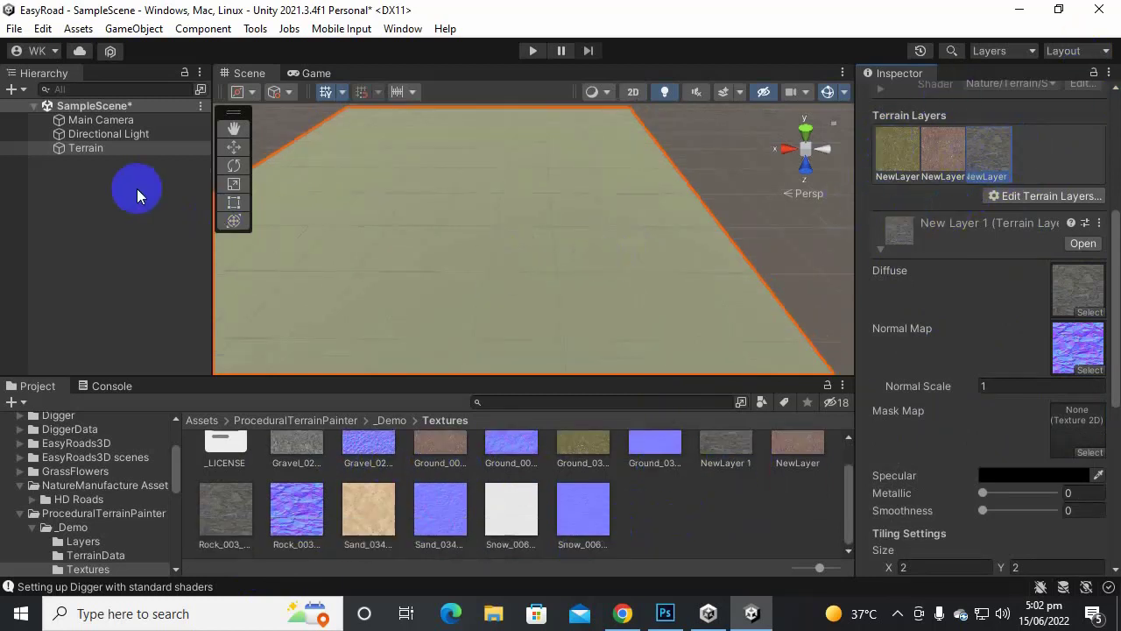
left_click(120, 148)
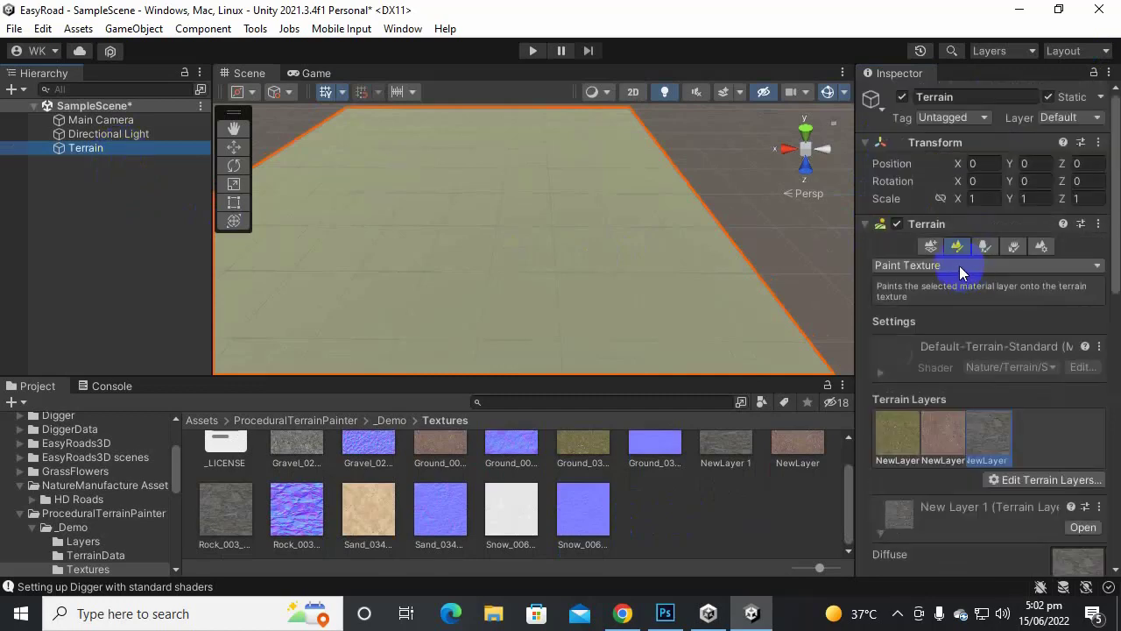
left_click(956, 248)
left_click(876, 265)
left_click(911, 281)
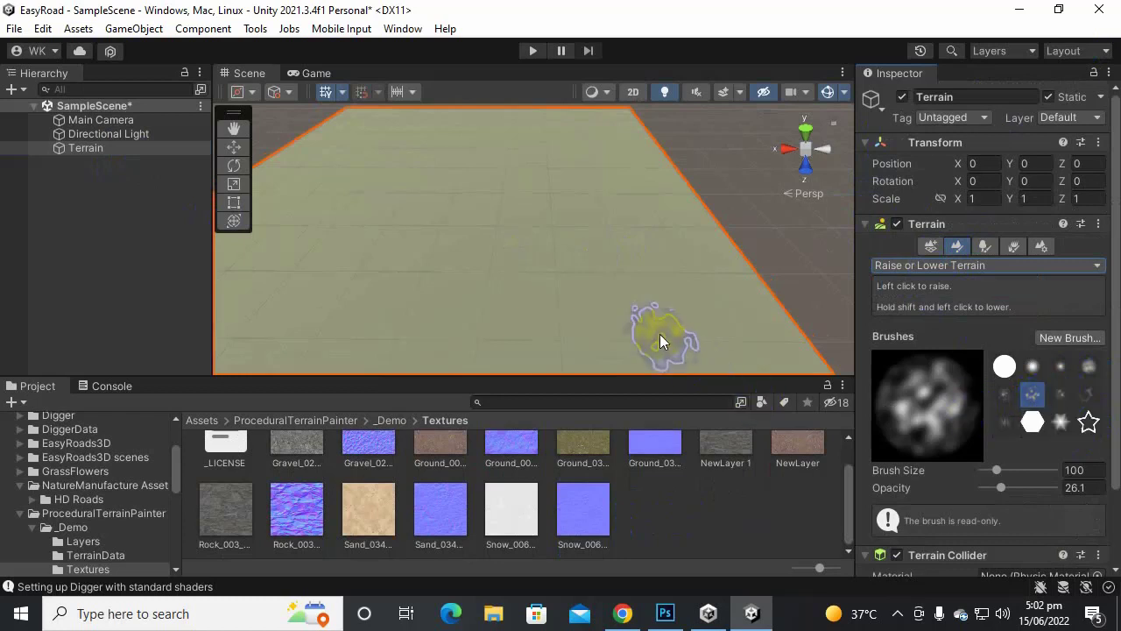
left_click_drag(996, 470, 1026, 473)
scroll(528, 268, "down", 5)
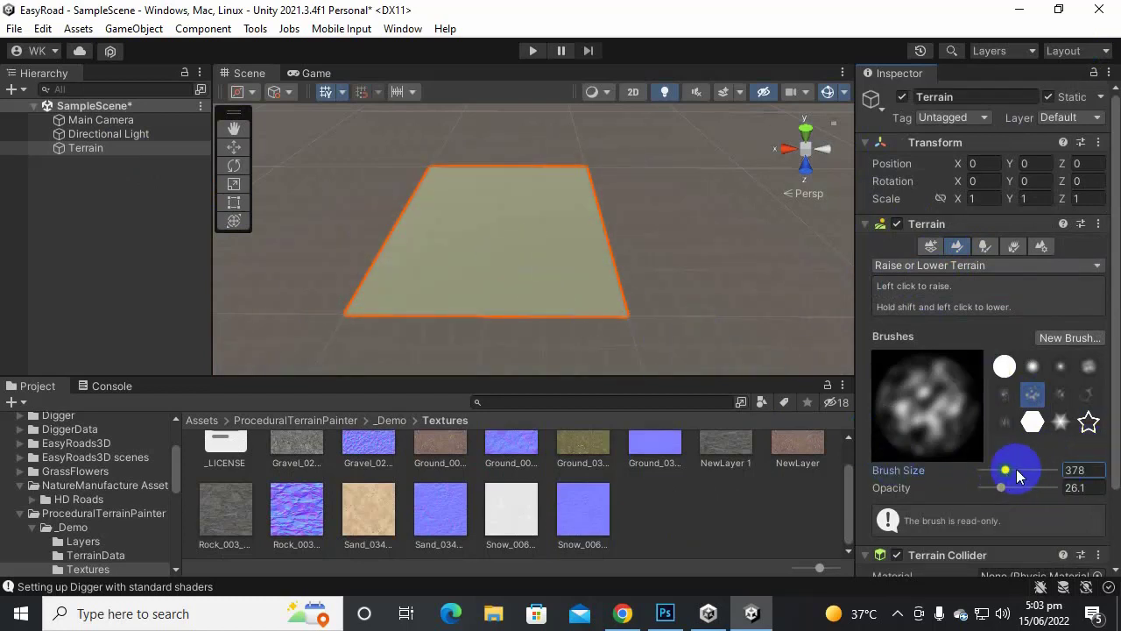
left_click_drag(1018, 476, 1015, 471)
- Paint rolling hills across the terrain, including near the far edge
mouse_move(438, 278)
left_mouse_down()
mouse_move(499, 243)
mouse_move(493, 223)
mouse_move(533, 220)
mouse_move(496, 213)
left_mouse_up()
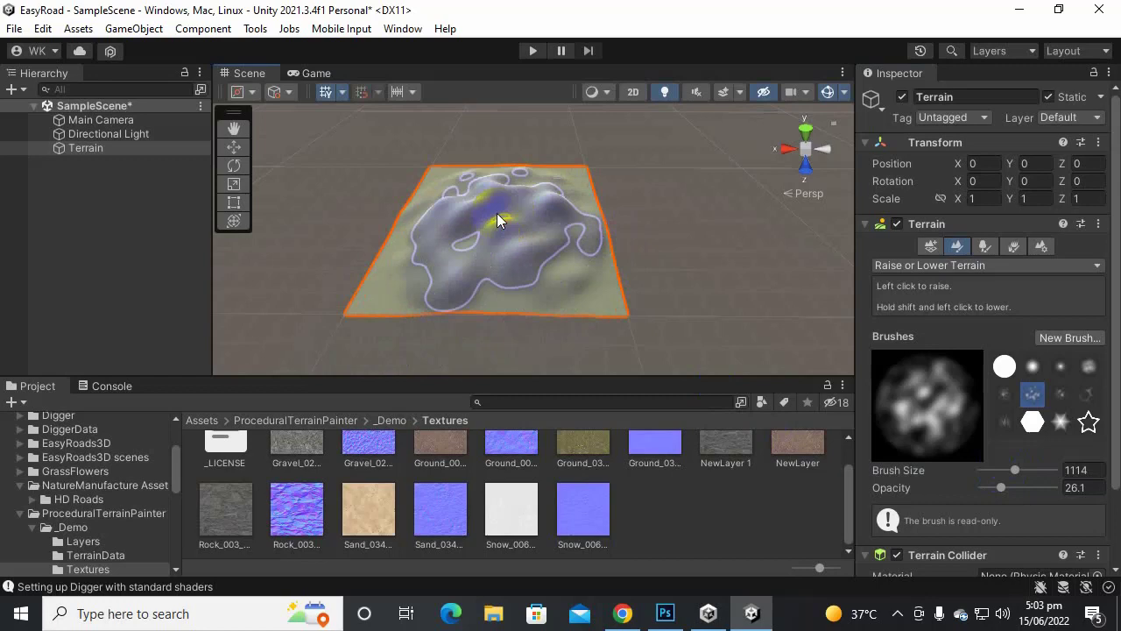
scroll(751, 213, "up", 3)
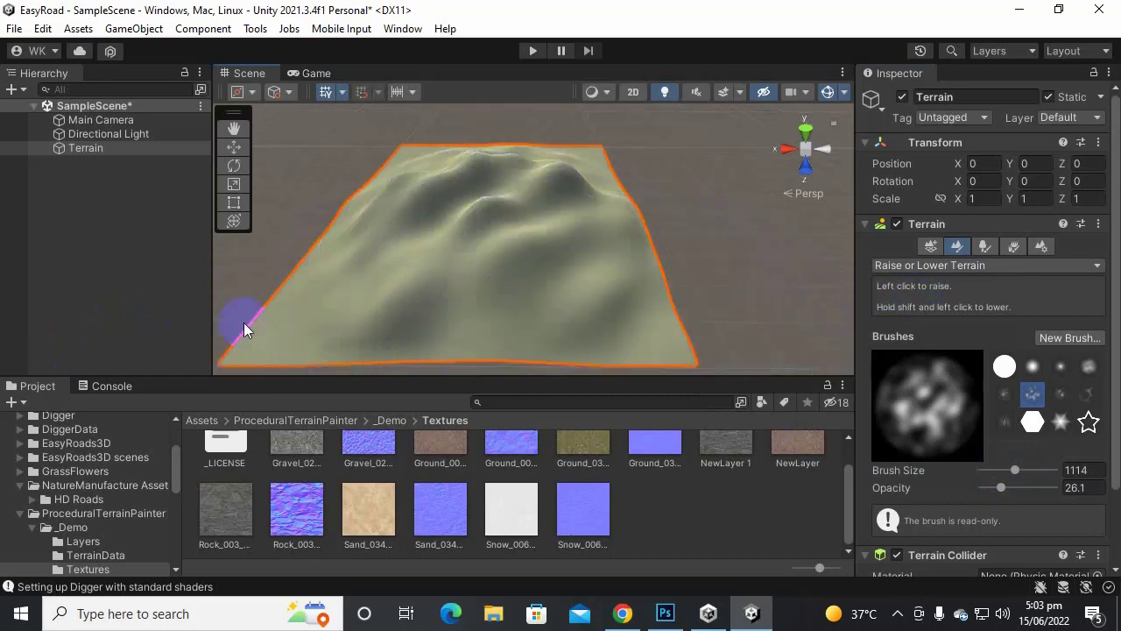
mouse_move(238, 356)
left_mouse_down("shift")
mouse_move(660, 269)
mouse_move(641, 289)
mouse_move(623, 282)
mouse_move(576, 169)
left_mouse_up("shift")
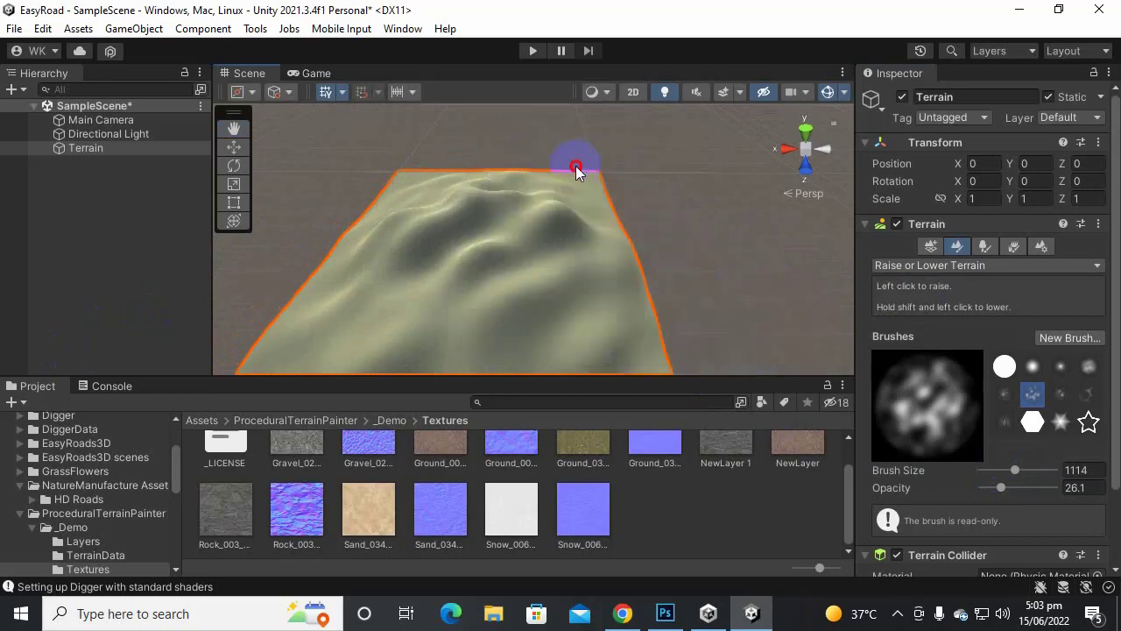
left_click(575, 170)
left_click(582, 202)
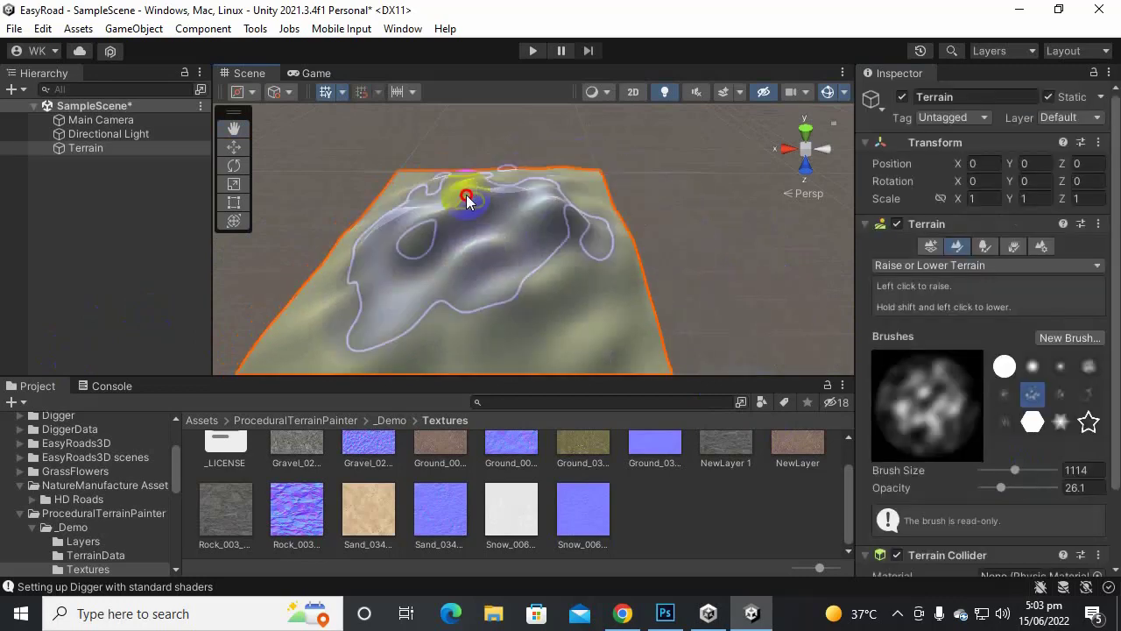
left_click_drag(467, 200, 412, 193)
scroll(619, 233, "down", 3)
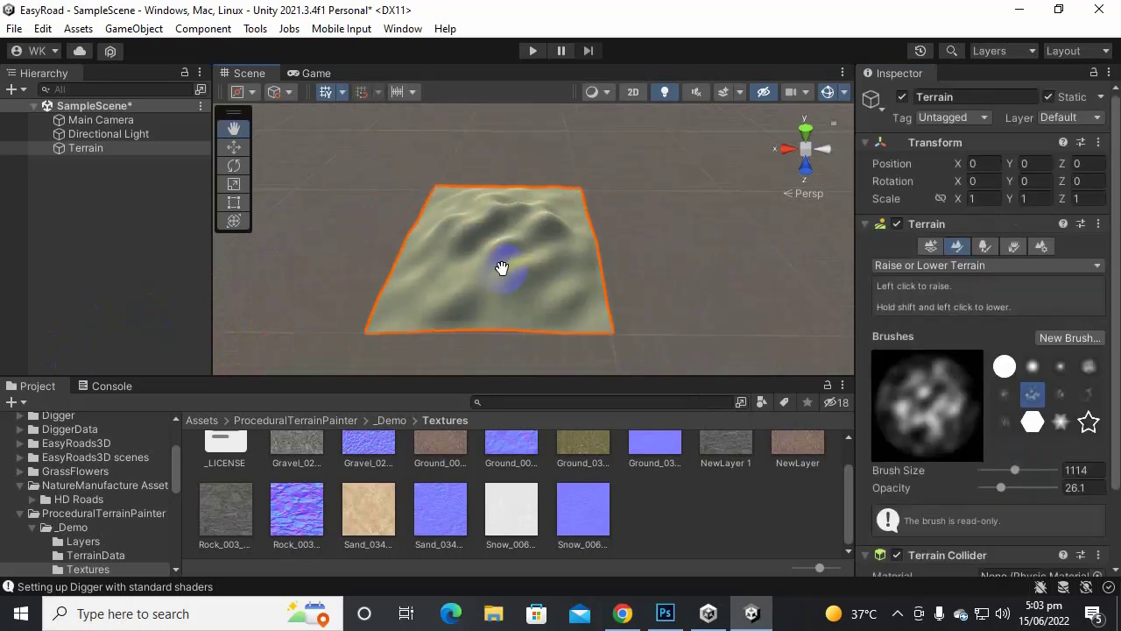
middle_click_drag(502, 267, 531, 280)
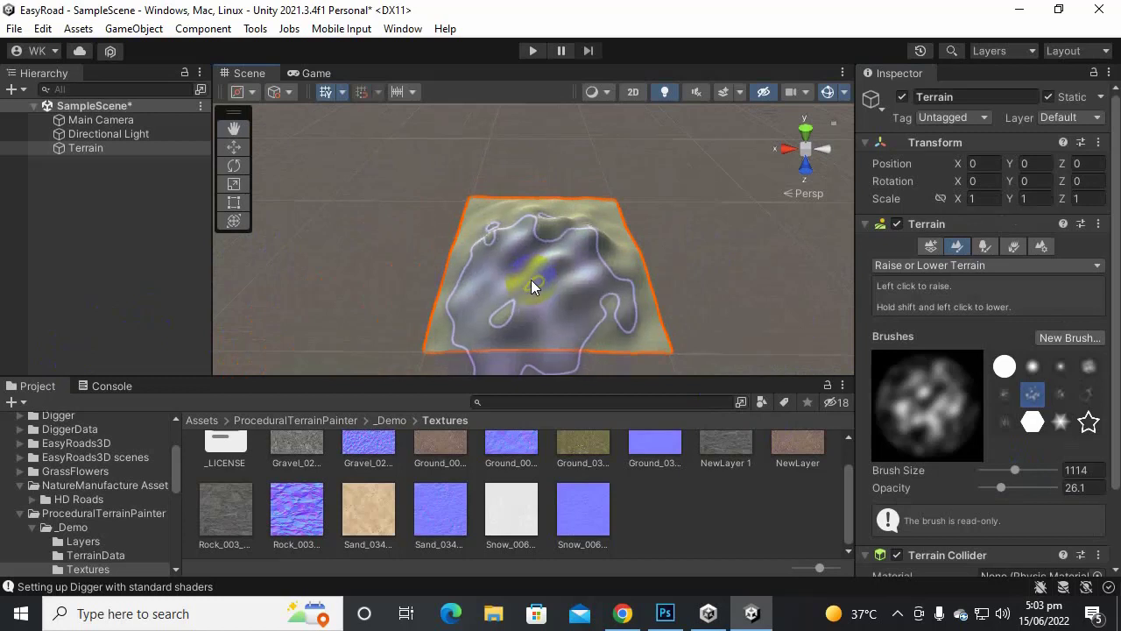
- Run Digger's Setup terrains and accept the Contribute GI warning
left_click(200, 420)
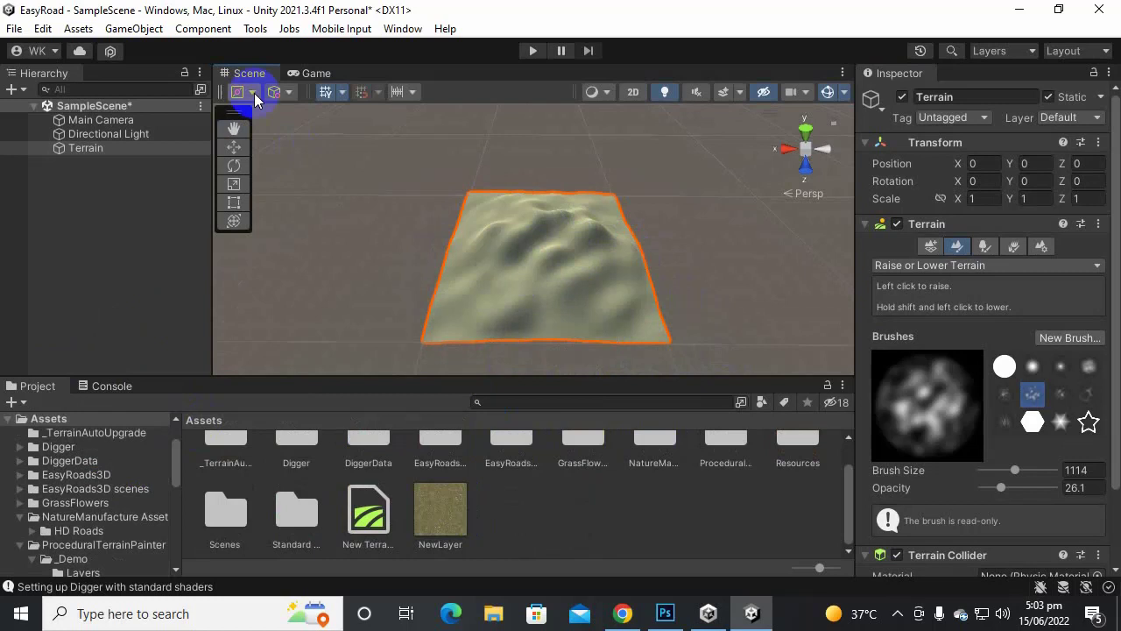
left_click(261, 28)
mouse_move(283, 50)
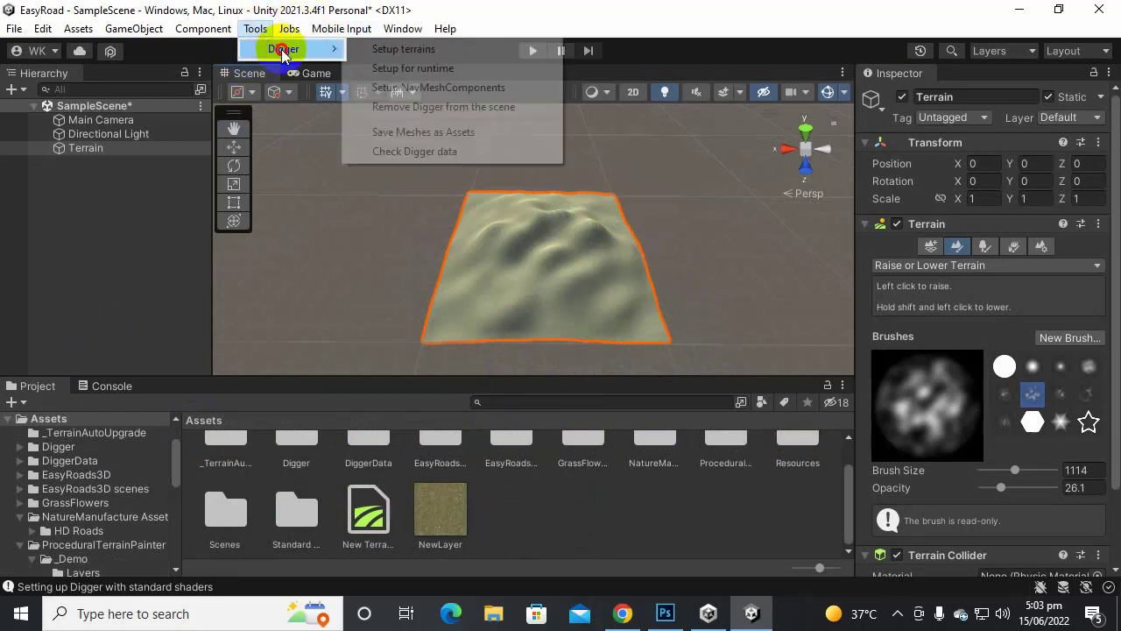
left_click(383, 50)
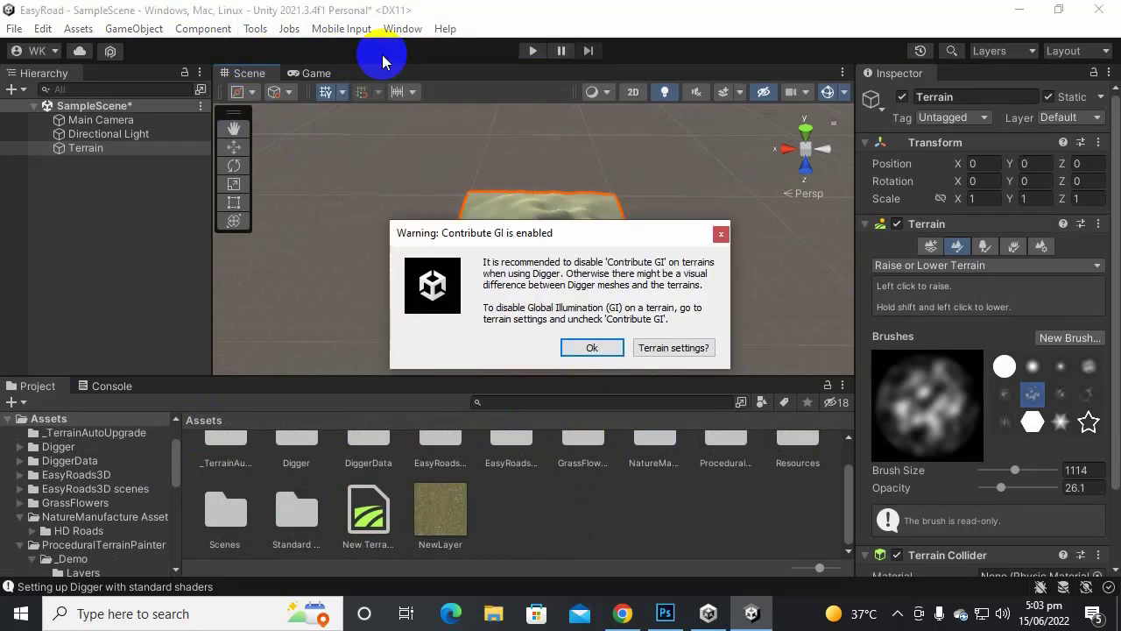
left_click(585, 346)
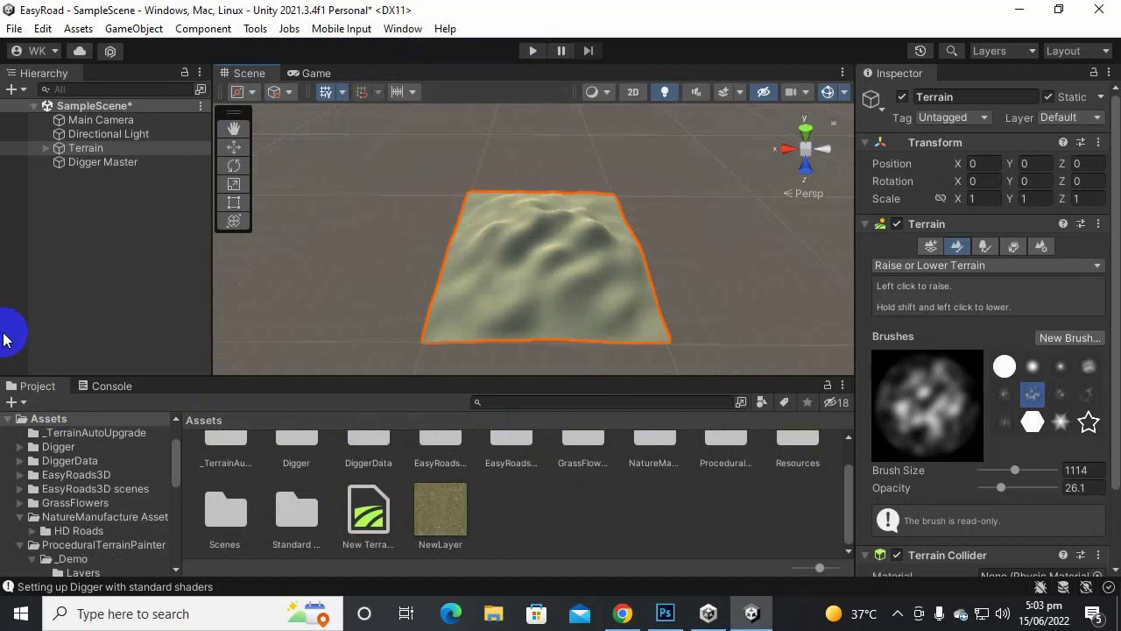
- Select Digger Master, review its Settings and Help tabs, then return to the Edit tab
left_click(97, 167)
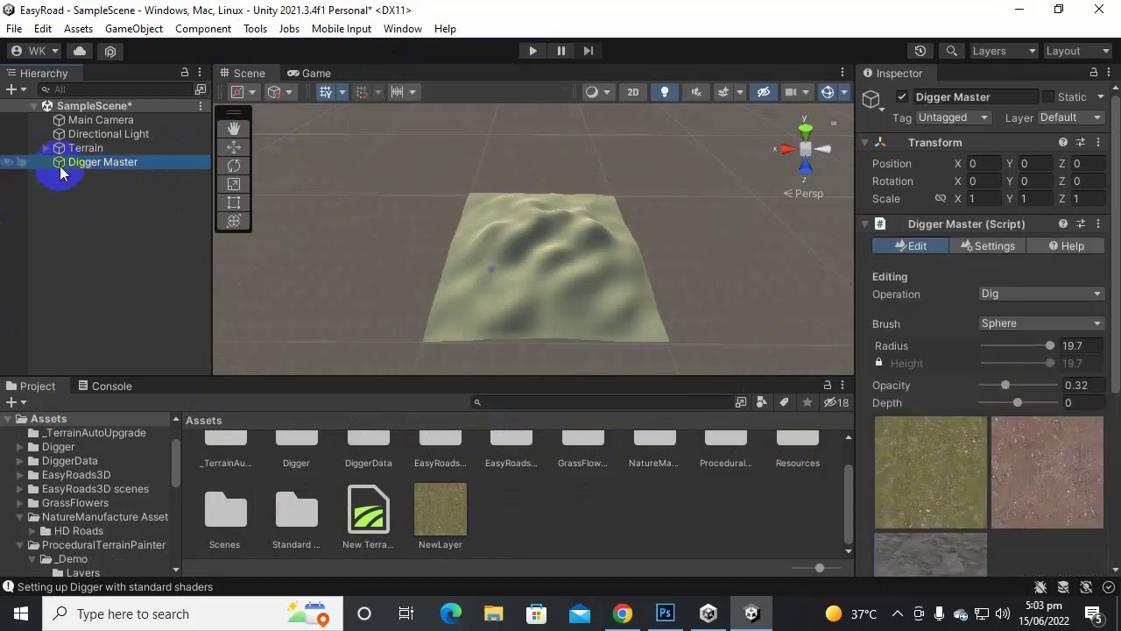
scroll(1088, 290, "down", 3)
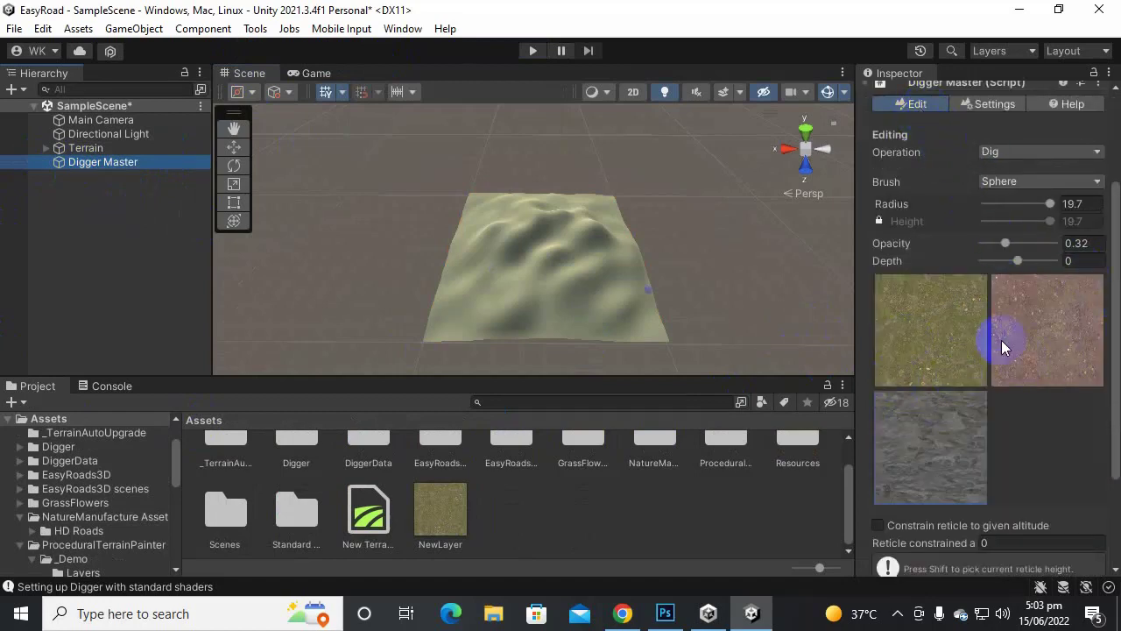
scroll(967, 355, "up", 3)
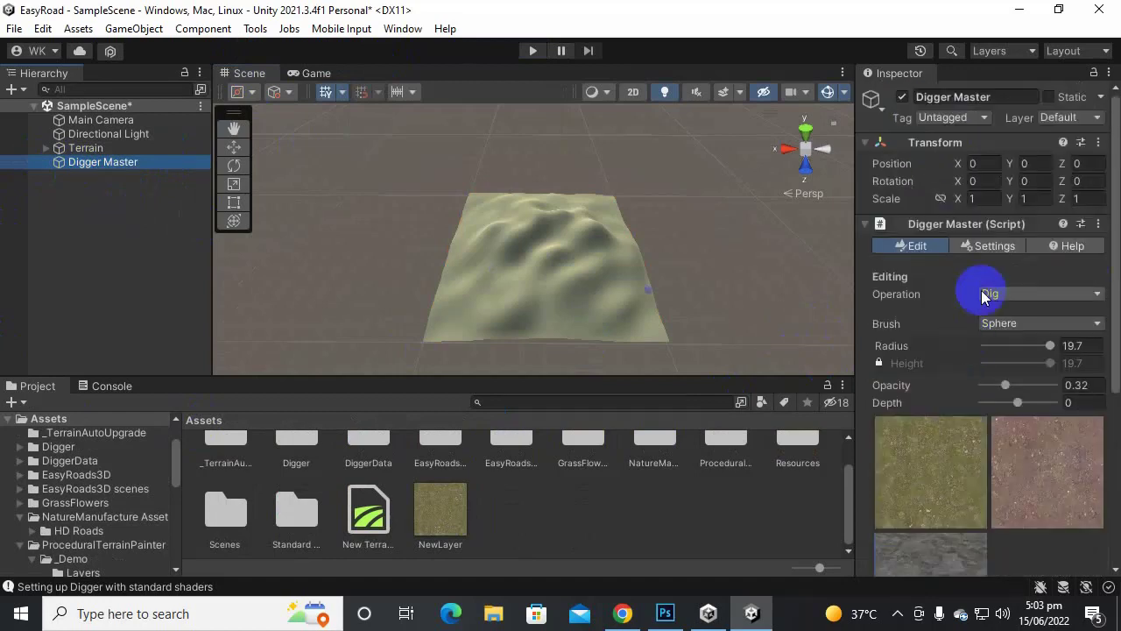
left_click(985, 245)
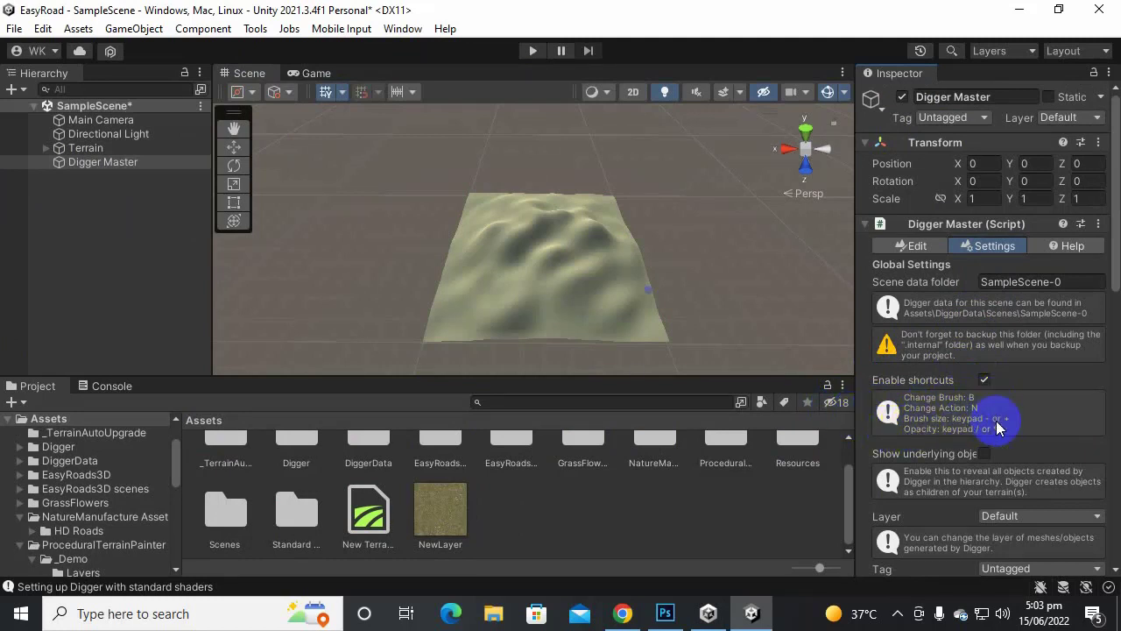
scroll(1040, 421, "down", 10)
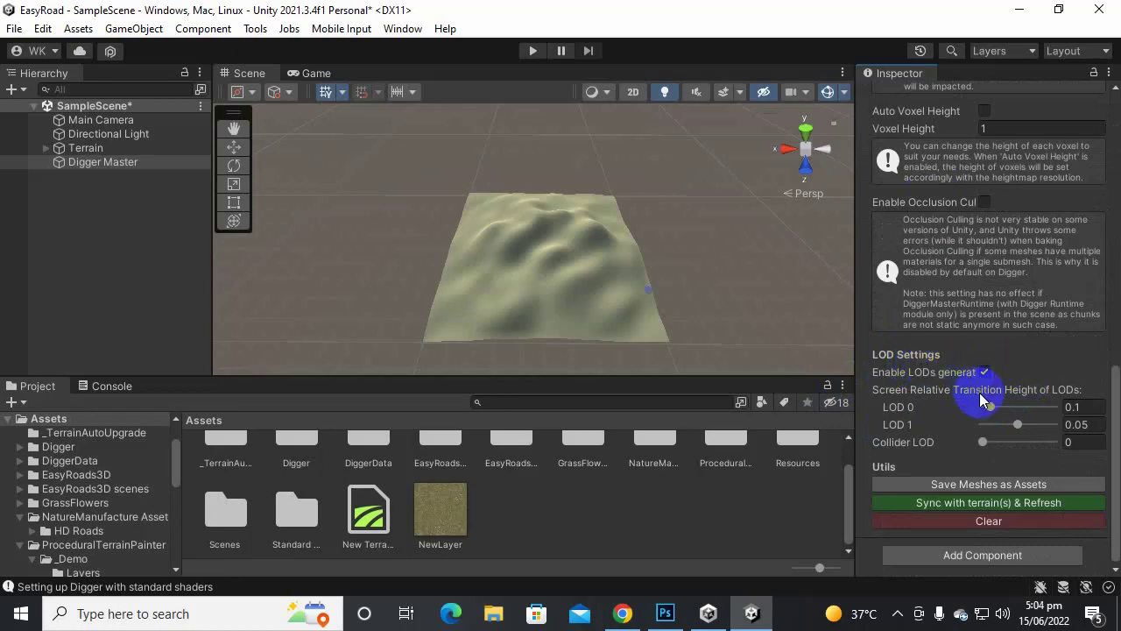
scroll(991, 424, "up", 10)
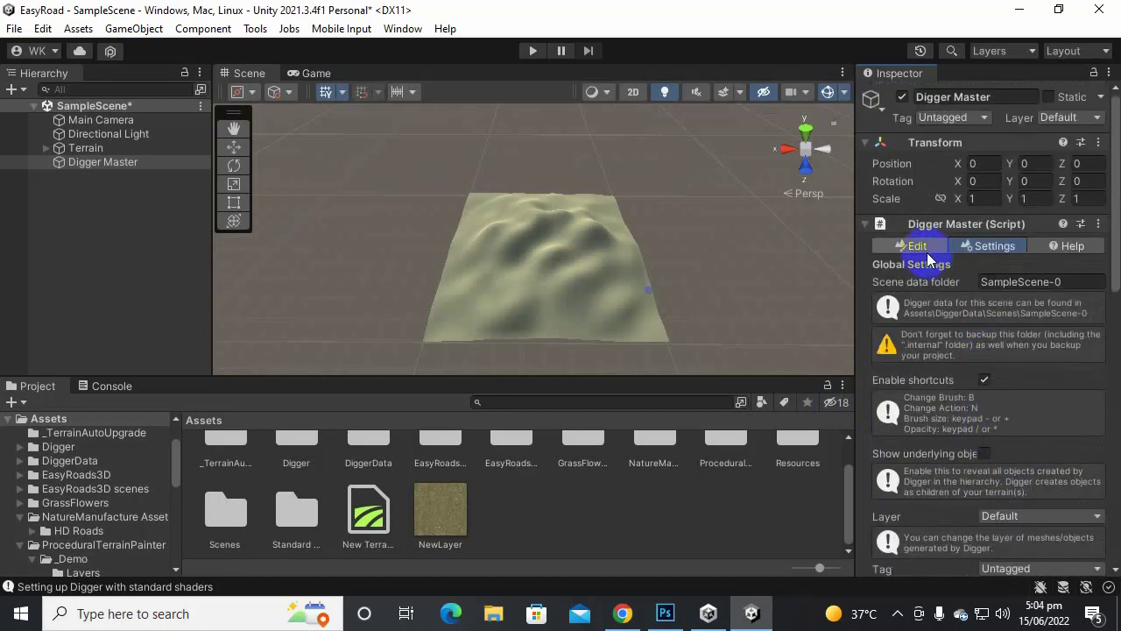
left_click(920, 248)
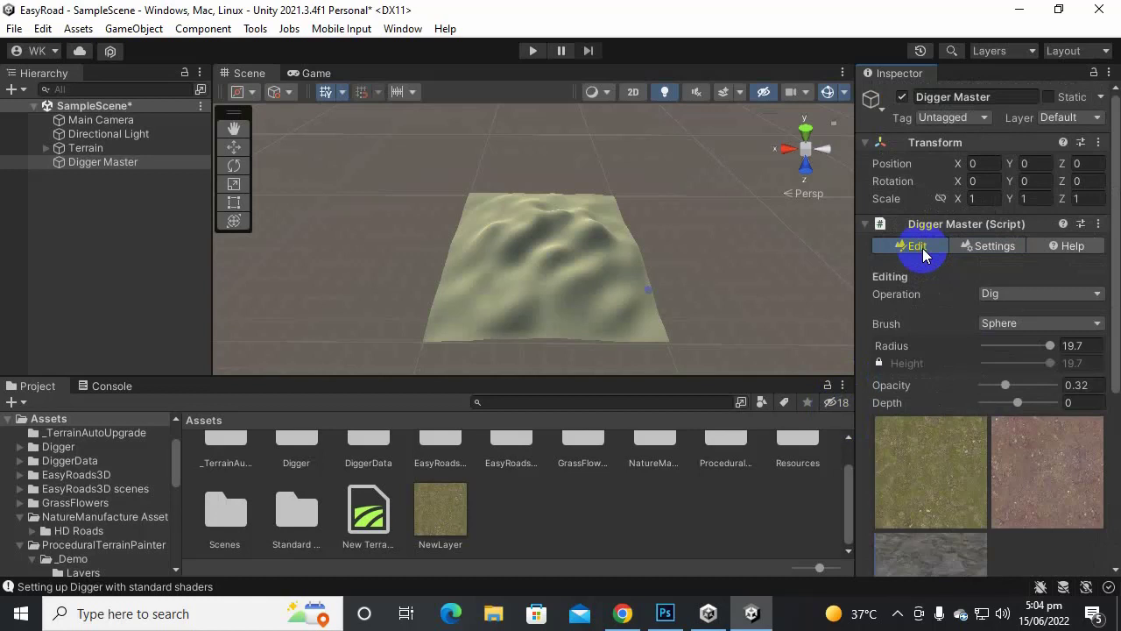
left_click(1054, 246)
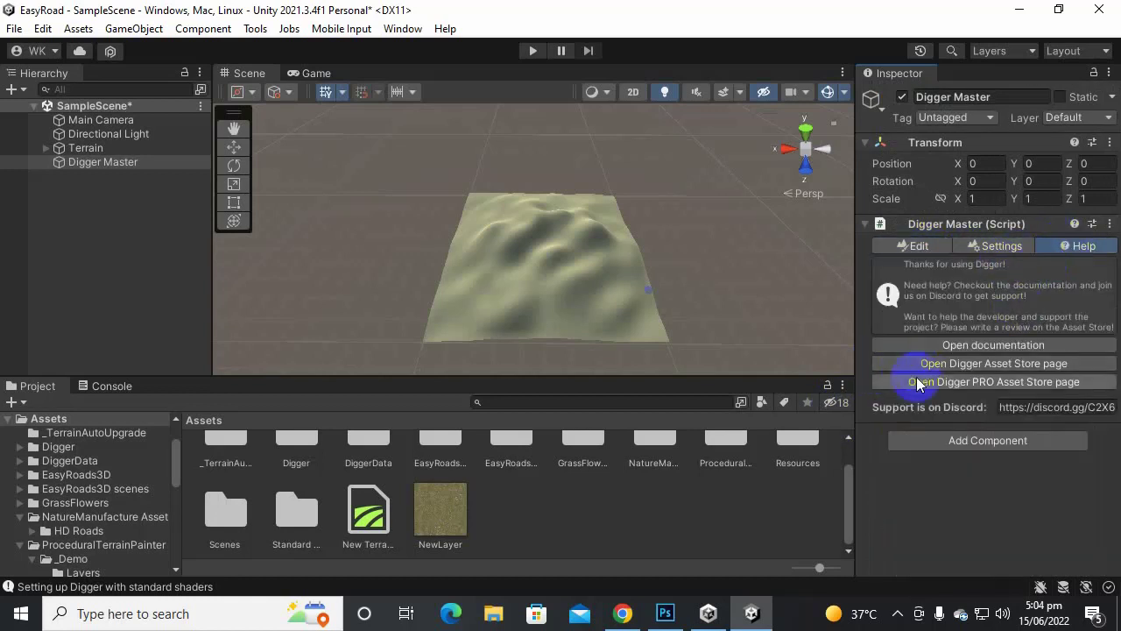
left_click(891, 245)
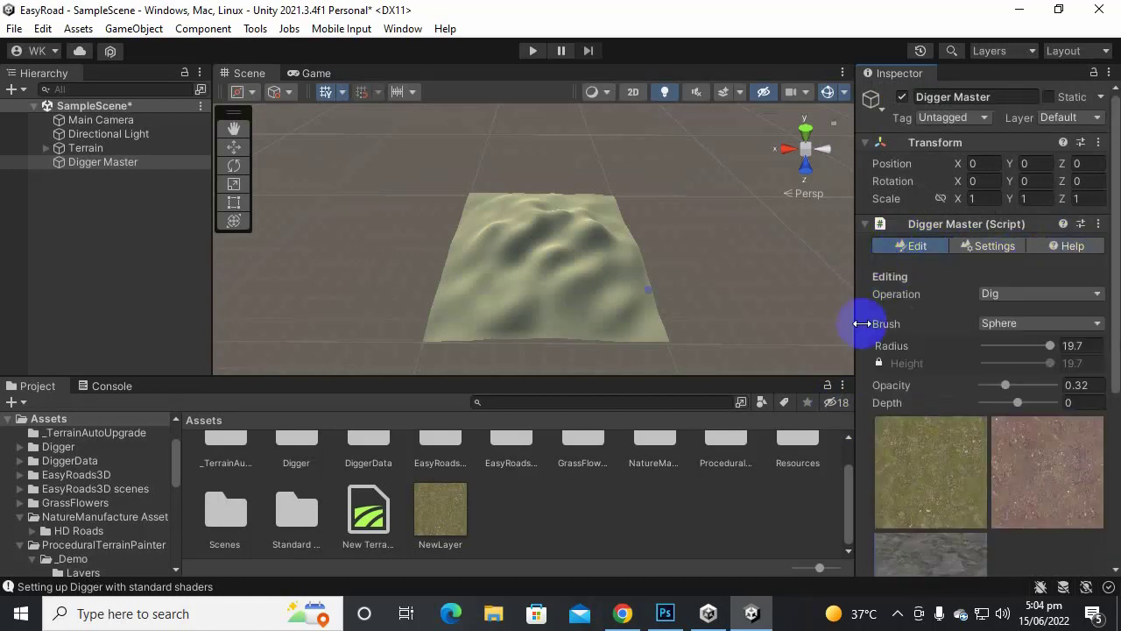
- Confirm Dig as the Digger operation and Sphere as the brush shape
left_click(999, 293)
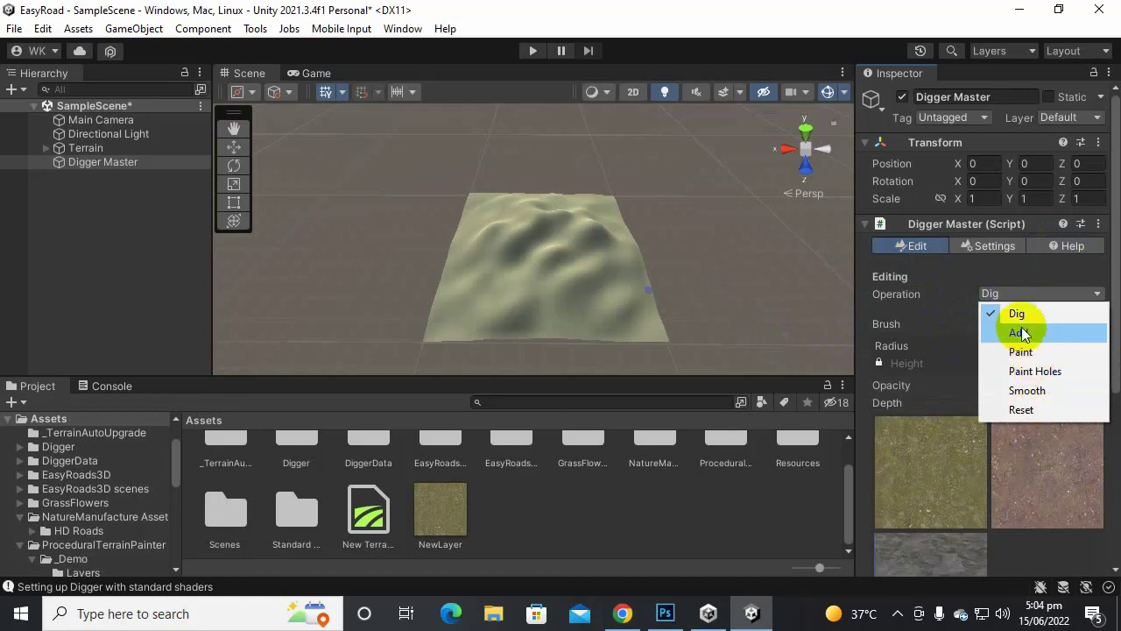
left_click(945, 295)
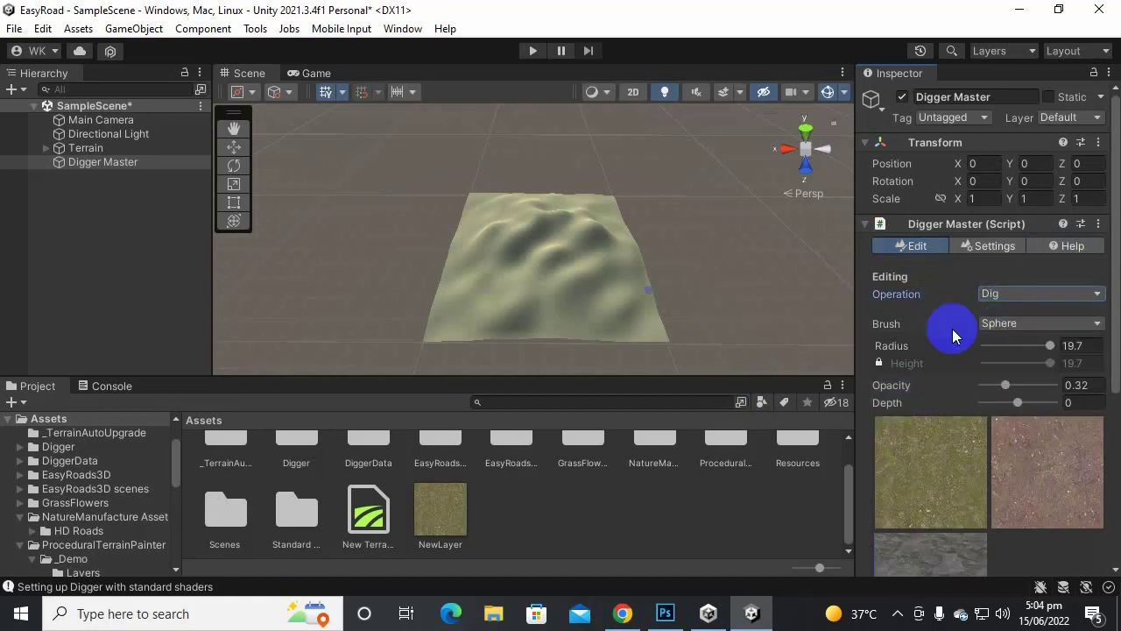
left_click(999, 328)
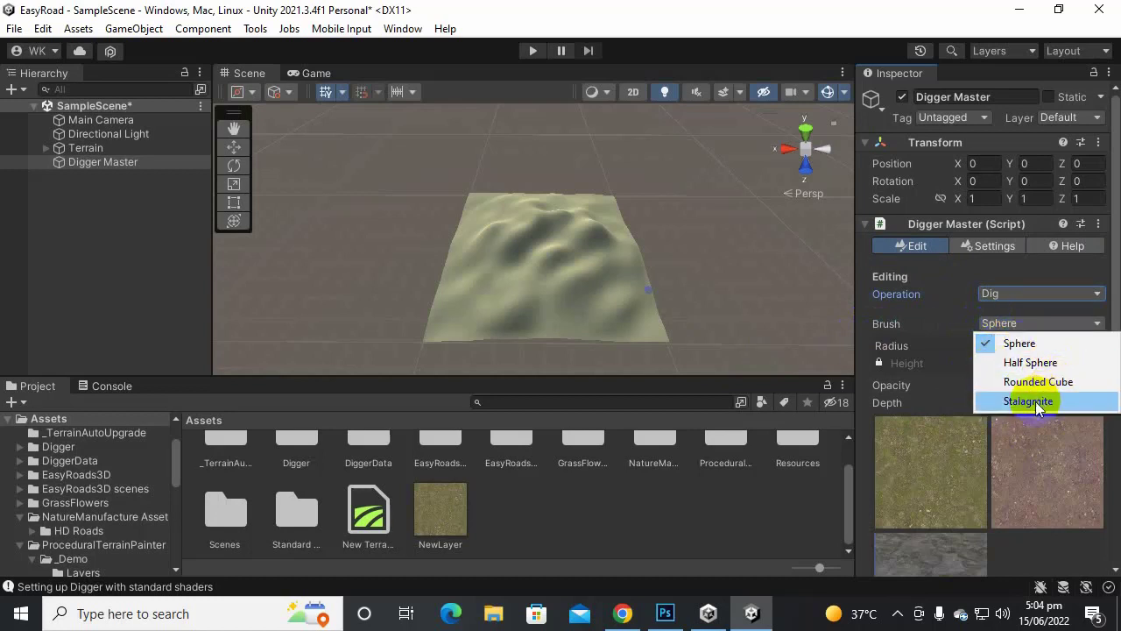
left_click(793, 10)
scroll(637, 333, "up", 3)
scroll(637, 328, "up", 5)
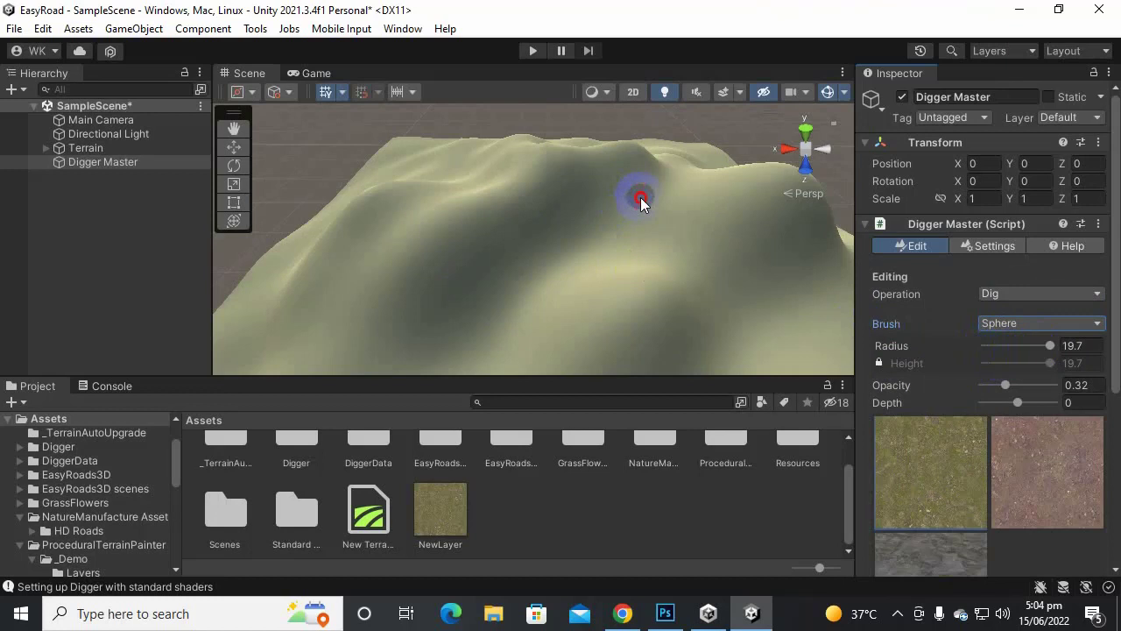
- Carve and deepen a long trench up the hill, then orbit to inspect it from several angles
mouse_move(495, 294)
left_mouse_down()
mouse_move(590, 247)
mouse_move(644, 202)
left_mouse_up()
mouse_move(568, 279)
left_mouse_down()
mouse_move(465, 308)
mouse_move(594, 254)
mouse_move(637, 207)
mouse_move(610, 251)
mouse_move(498, 291)
left_mouse_up()
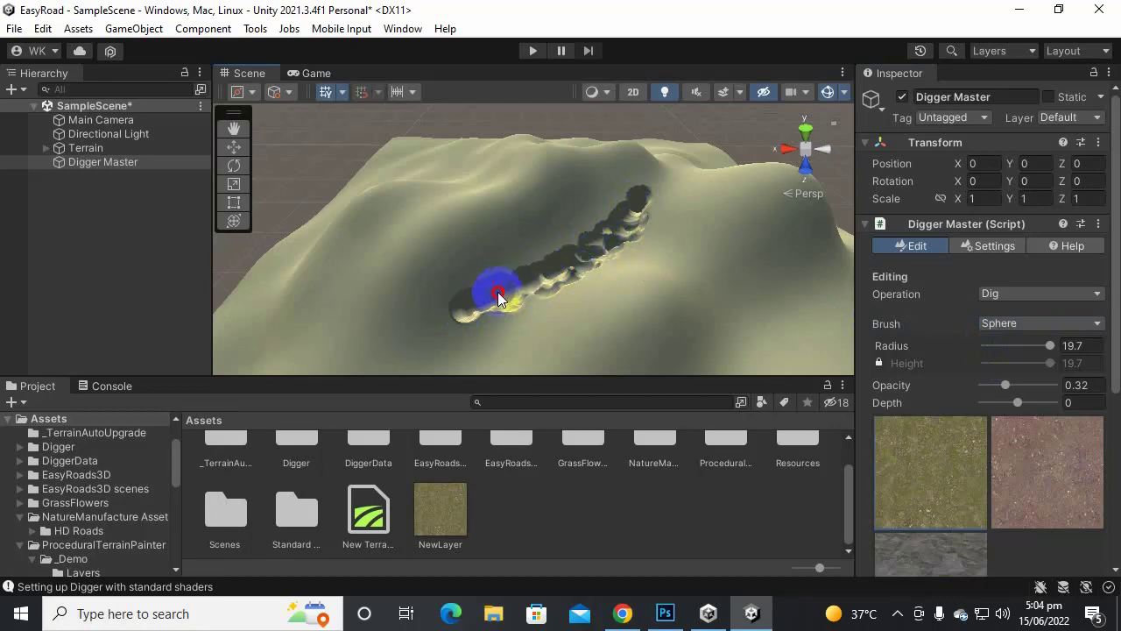
left_click_drag(568, 238, 650, 235, "alt")
mouse_move(698, 281)
left_mouse_down("alt")
mouse_move(671, 318)
mouse_move(639, 262)
mouse_move(734, 216)
mouse_move(670, 280)
mouse_move(661, 269)
left_mouse_up("alt")
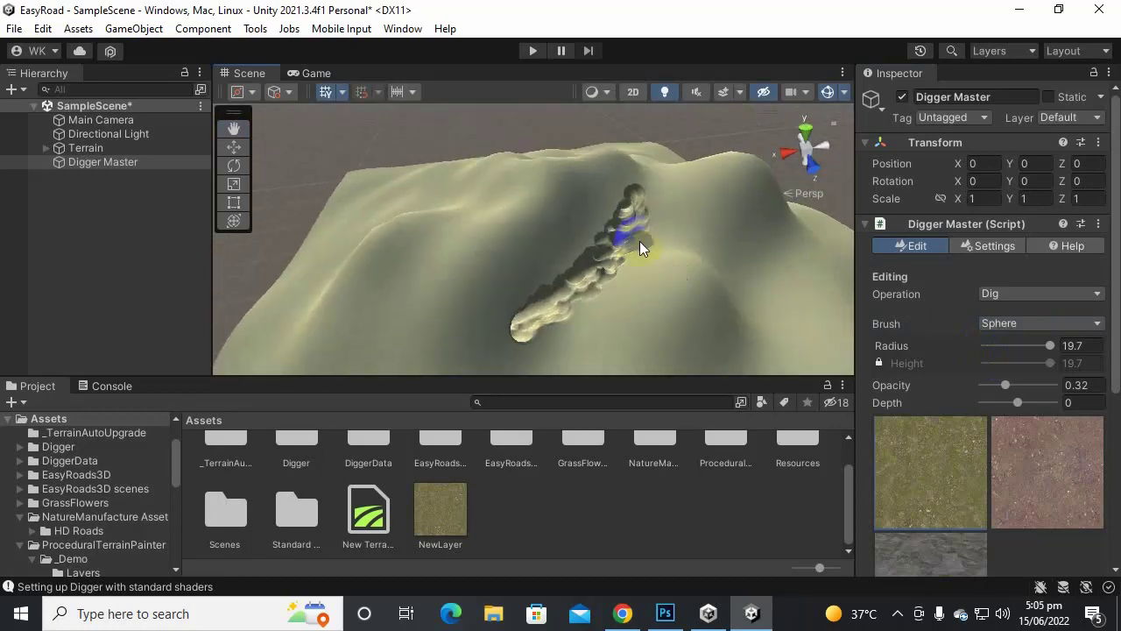
left_click_drag(605, 211, 570, 250, "alt")
- Select the pink dirt texture and dig along the trench again to deepen it
left_click(1041, 505)
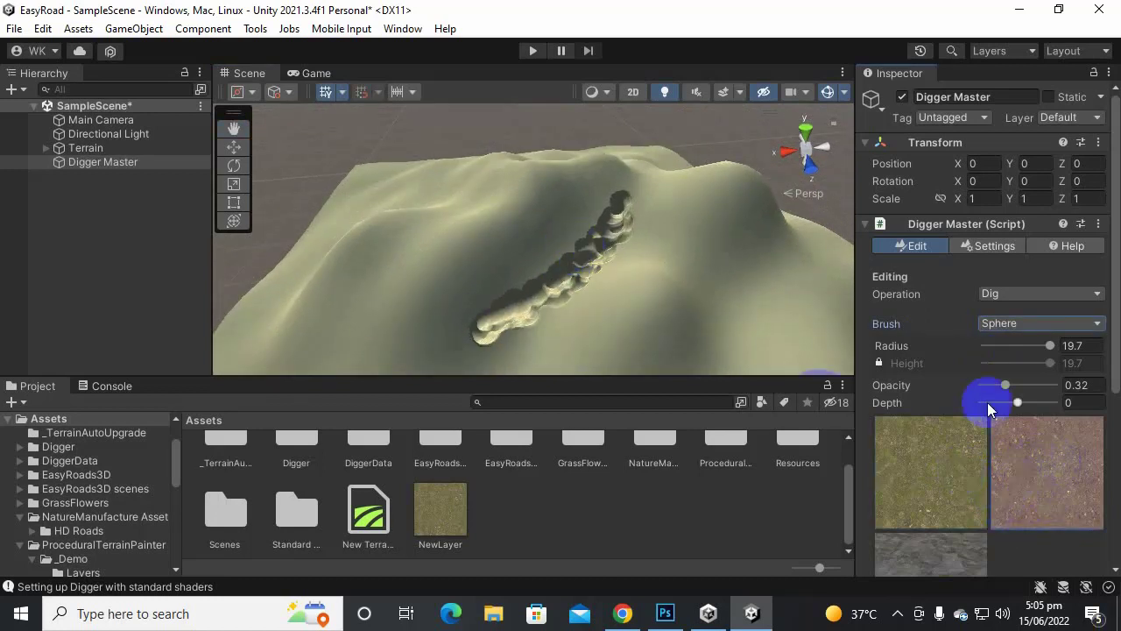
mouse_move(619, 201)
left_mouse_down()
mouse_move(590, 261)
mouse_move(470, 327)
mouse_move(565, 295)
mouse_move(461, 349)
mouse_move(542, 317)
left_mouse_up()
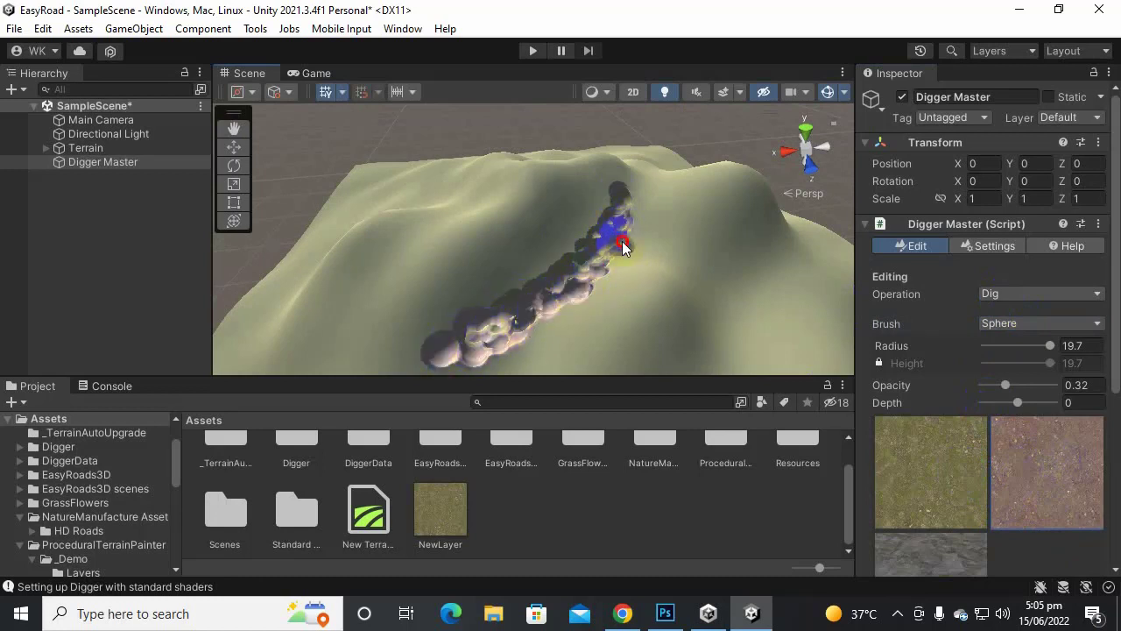
mouse_move(623, 241)
left_mouse_down()
mouse_move(590, 282)
mouse_move(625, 214)
mouse_move(580, 253)
mouse_move(600, 228)
mouse_move(565, 282)
mouse_move(475, 329)
mouse_move(573, 276)
mouse_move(500, 314)
mouse_move(485, 337)
mouse_move(535, 317)
mouse_move(492, 344)
mouse_move(631, 252)
mouse_move(565, 278)
left_mouse_up()
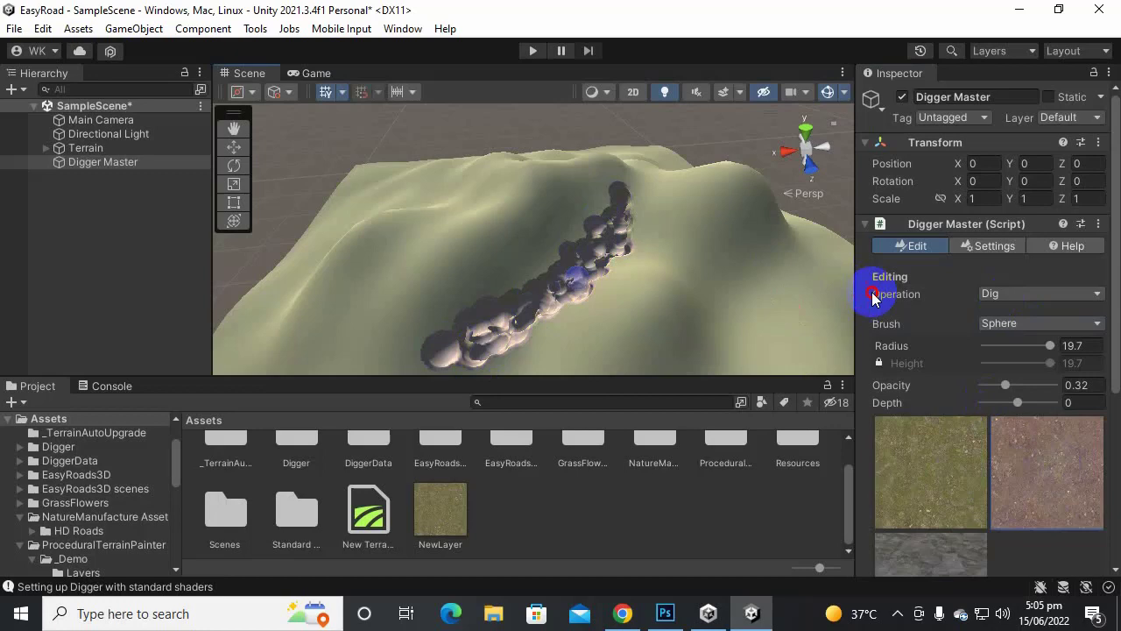
mouse_move(675, 286)
right_mouse_down()
mouse_move(701, 294)
mouse_move(799, 195)
mouse_move(706, 202)
mouse_move(656, 240)
mouse_move(632, 224)
mouse_move(696, 231)
mouse_move(603, 205)
mouse_move(633, 201)
right_mouse_up()
- Carve a second cluster of hollows into the slope beside the trench and view it from new angles
mouse_move(602, 201)
left_mouse_down()
mouse_move(571, 201)
mouse_move(613, 195)
mouse_move(553, 203)
mouse_move(602, 185)
mouse_move(566, 221)
mouse_move(565, 209)
mouse_move(596, 202)
mouse_move(570, 200)
mouse_move(604, 214)
left_mouse_up()
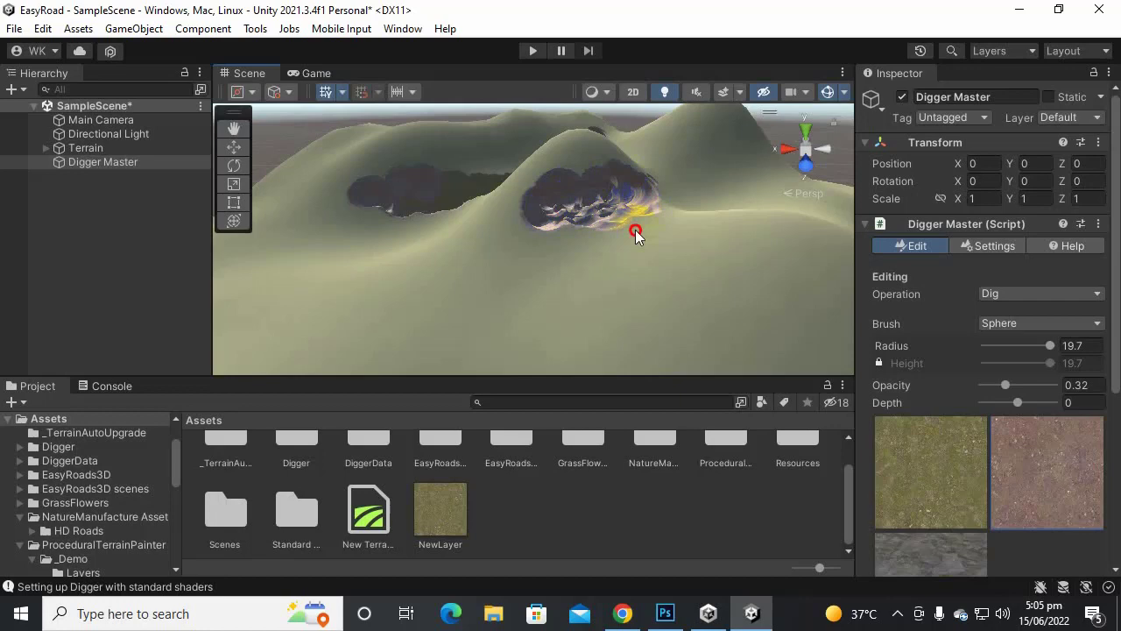
left_click_drag(709, 176, 587, 234, "alt")
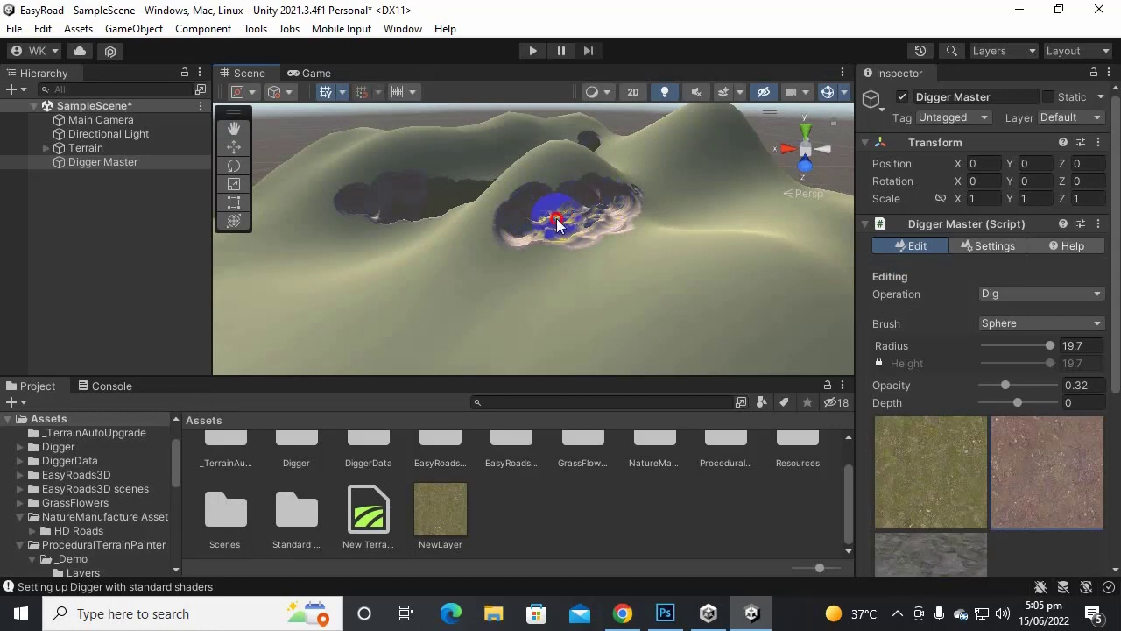
left_click_drag(682, 321, 780, 266, "alt")
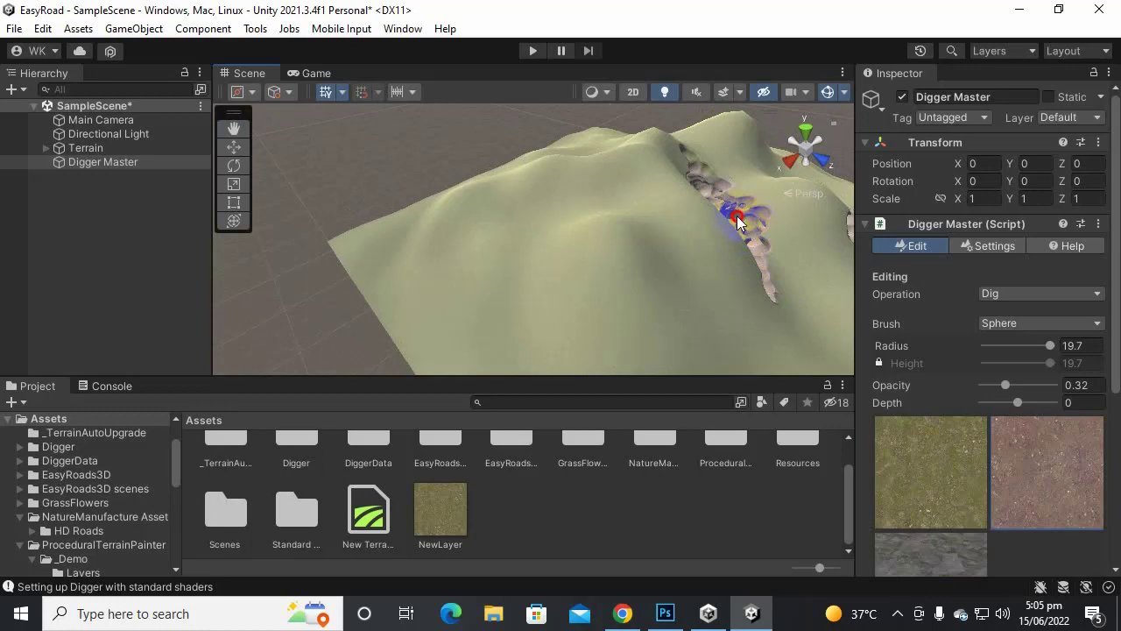
mouse_move(794, 268)
left_mouse_down("alt")
mouse_move(645, 225)
mouse_move(475, 198)
mouse_move(458, 233)
mouse_move(499, 260)
mouse_move(617, 240)
mouse_move(707, 283)
mouse_move(701, 265)
mouse_move(633, 240)
mouse_move(631, 281)
mouse_move(465, 303)
mouse_move(510, 337)
mouse_move(771, 303)
mouse_move(721, 308)
mouse_move(628, 288)
left_mouse_up("alt")
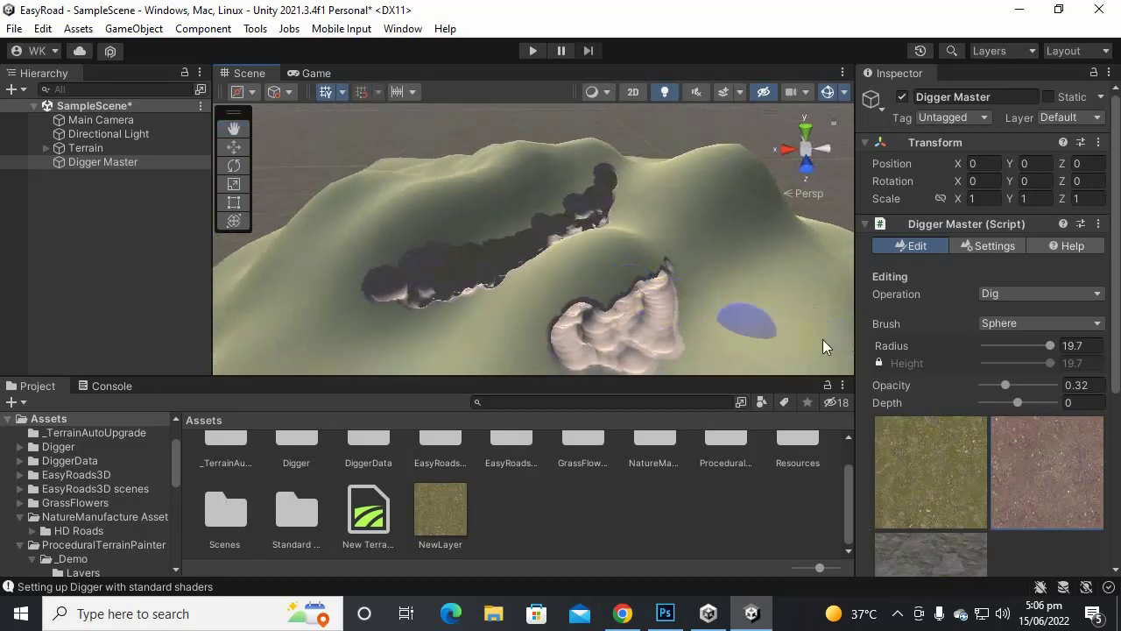
- Switch Digger to Add and build a raised tube of terrain, undoing the oversized arch
left_click(1043, 296)
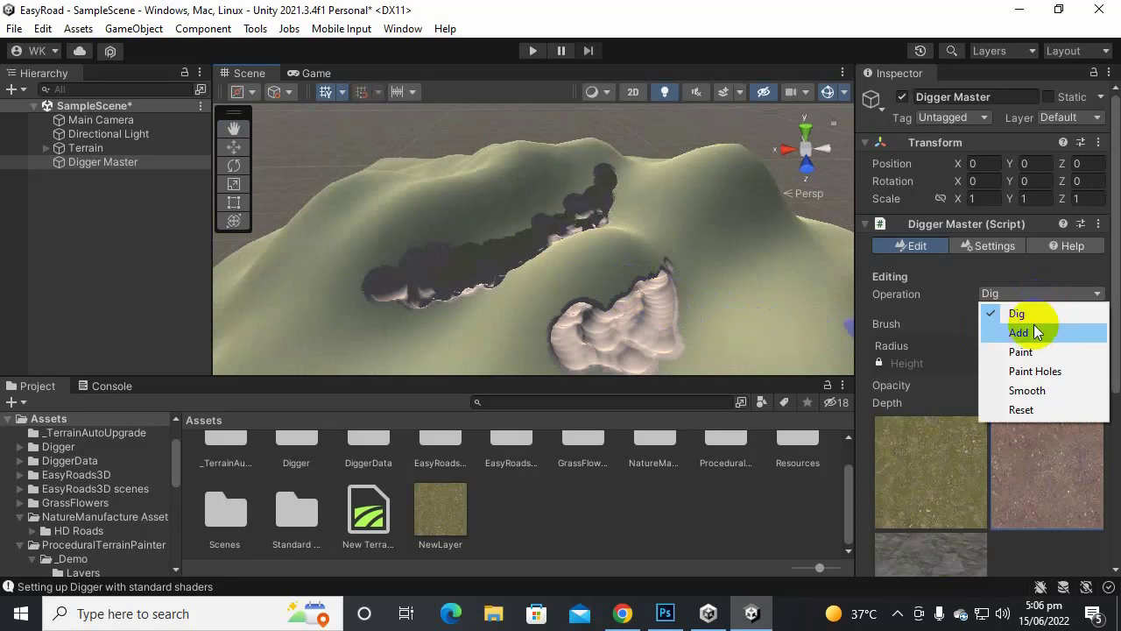
left_click(1021, 333)
left_click_drag(628, 307, 412, 282, "alt")
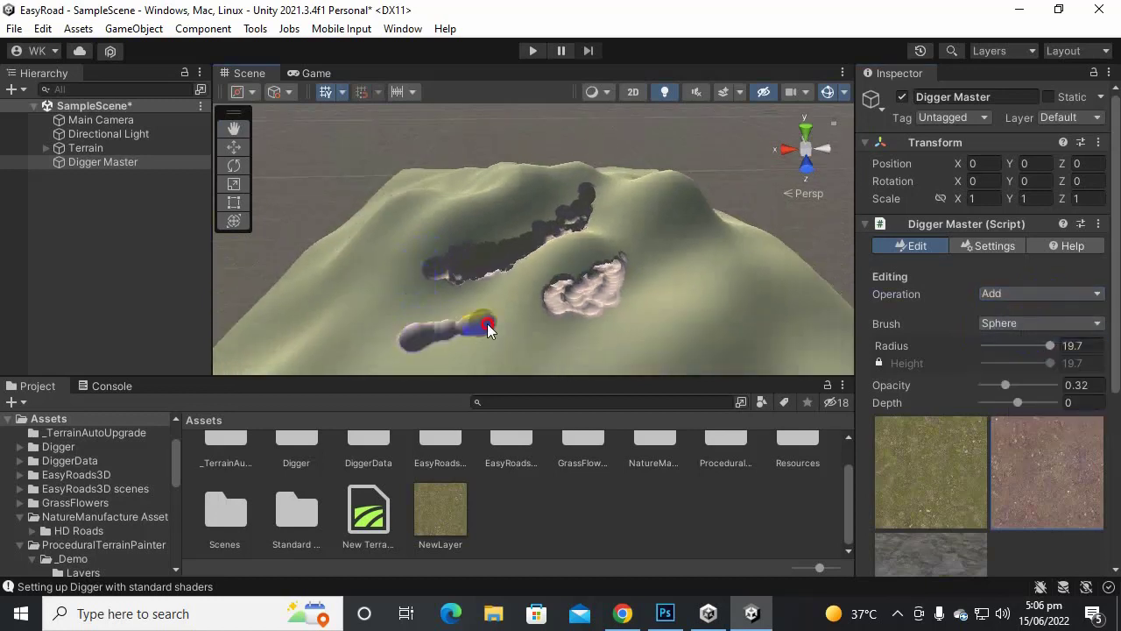
mouse_move(489, 326)
left_mouse_down()
mouse_move(368, 325)
mouse_move(496, 328)
mouse_move(588, 281)
mouse_move(620, 295)
mouse_move(646, 359)
mouse_move(493, 351)
mouse_move(408, 323)
mouse_move(456, 320)
left_mouse_up()
key("ctrl+z")
scroll(545, 280, "down", 3)
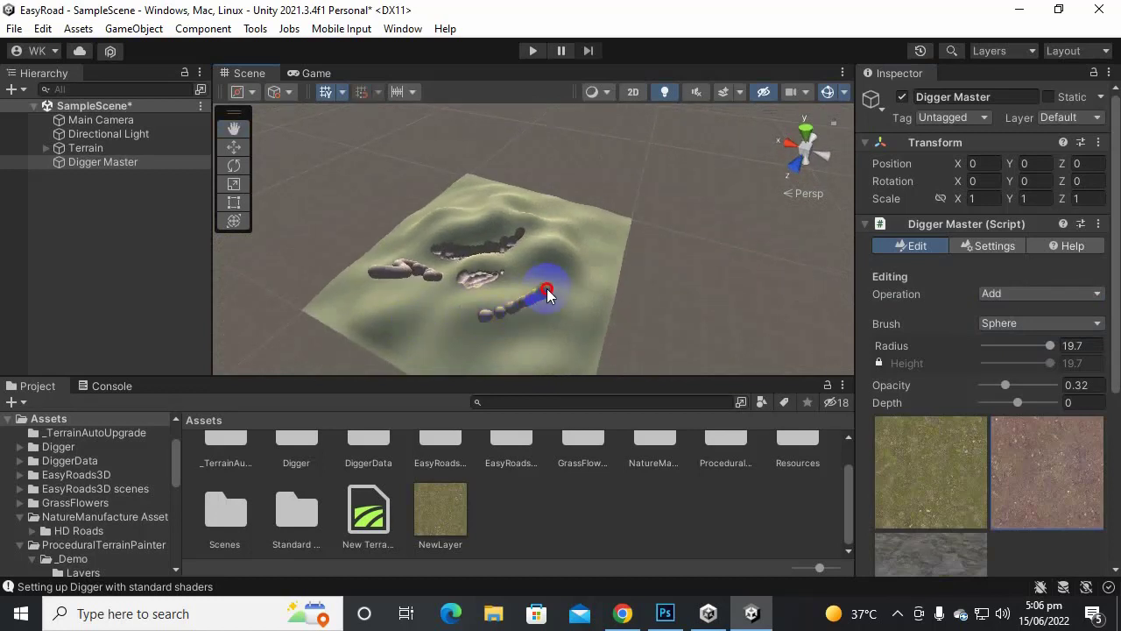
left_click_drag(547, 294, 564, 278)
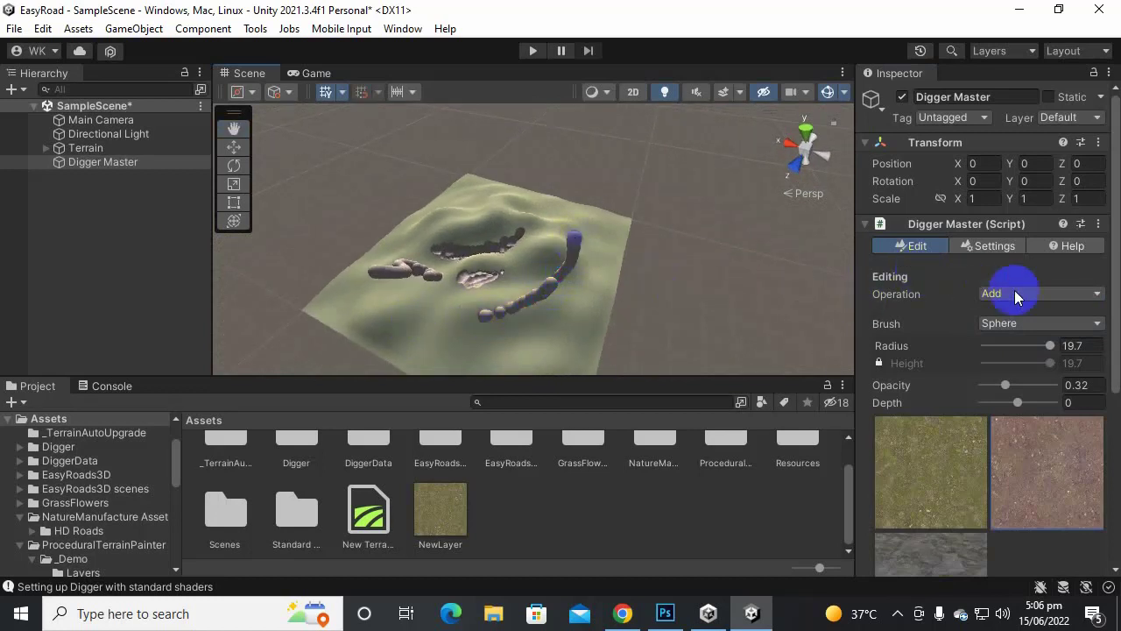
- Change the brush to Half Sphere and add another stroke of terrain lumps
left_click(1010, 322)
left_click(1016, 361)
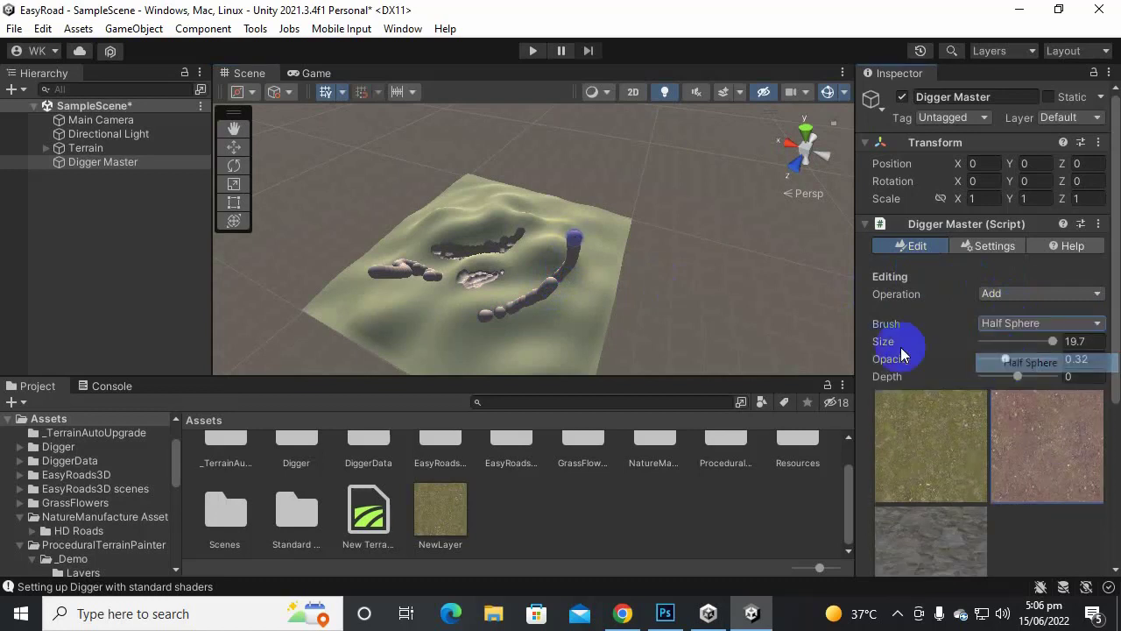
left_click_drag(504, 329, 410, 331)
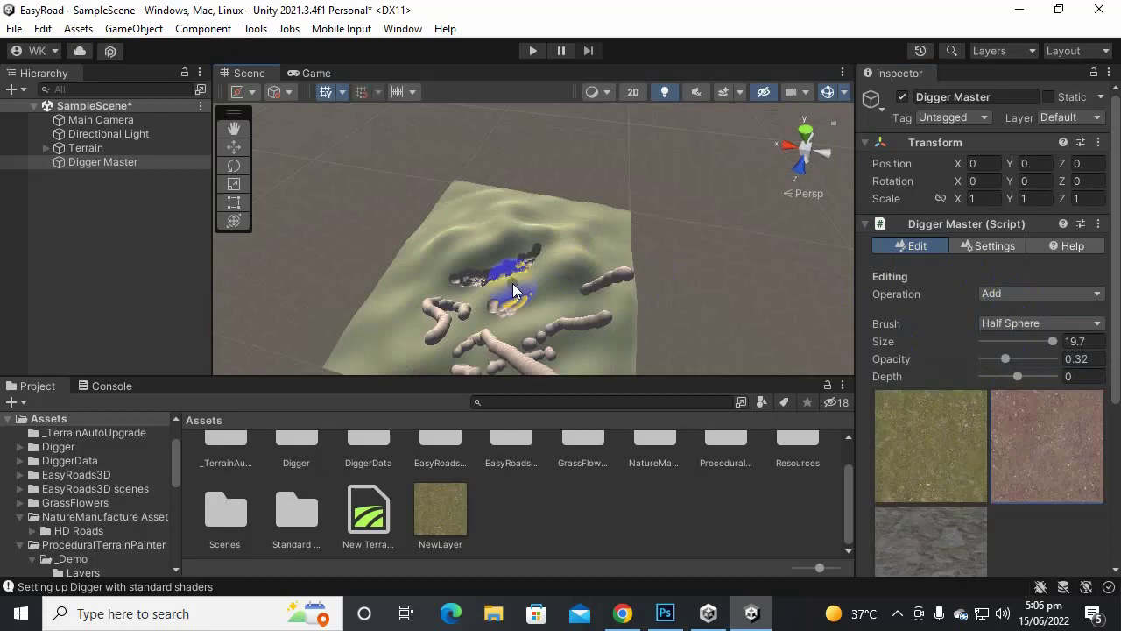
mouse_move(530, 298)
left_mouse_down("alt")
mouse_move(618, 243)
mouse_move(726, 233)
mouse_move(656, 257)
mouse_move(451, 223)
mouse_move(268, 228)
mouse_move(305, 248)
left_mouse_up("alt")
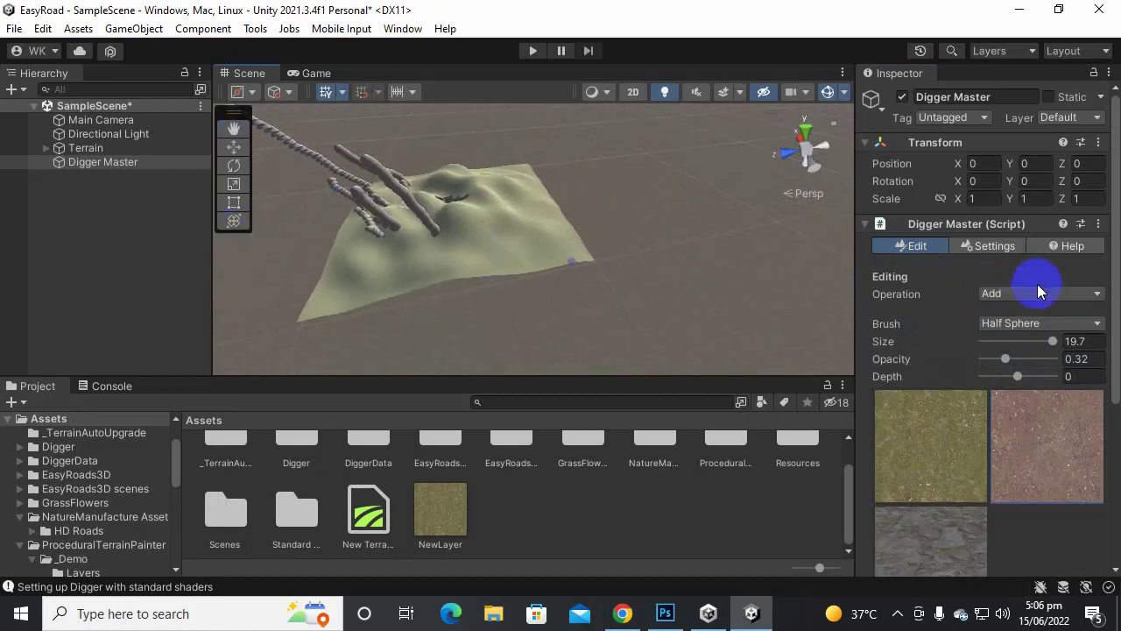
- Add blocky terrain volumes beside the hill with the Rounded Cube brush
left_click(1034, 320)
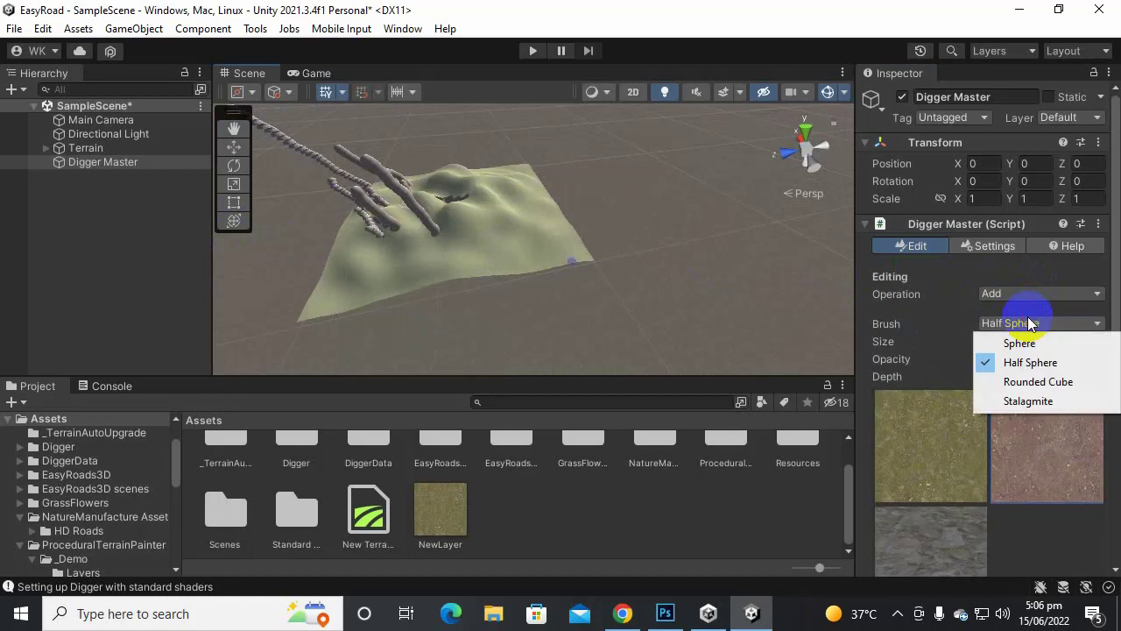
left_click(1034, 383)
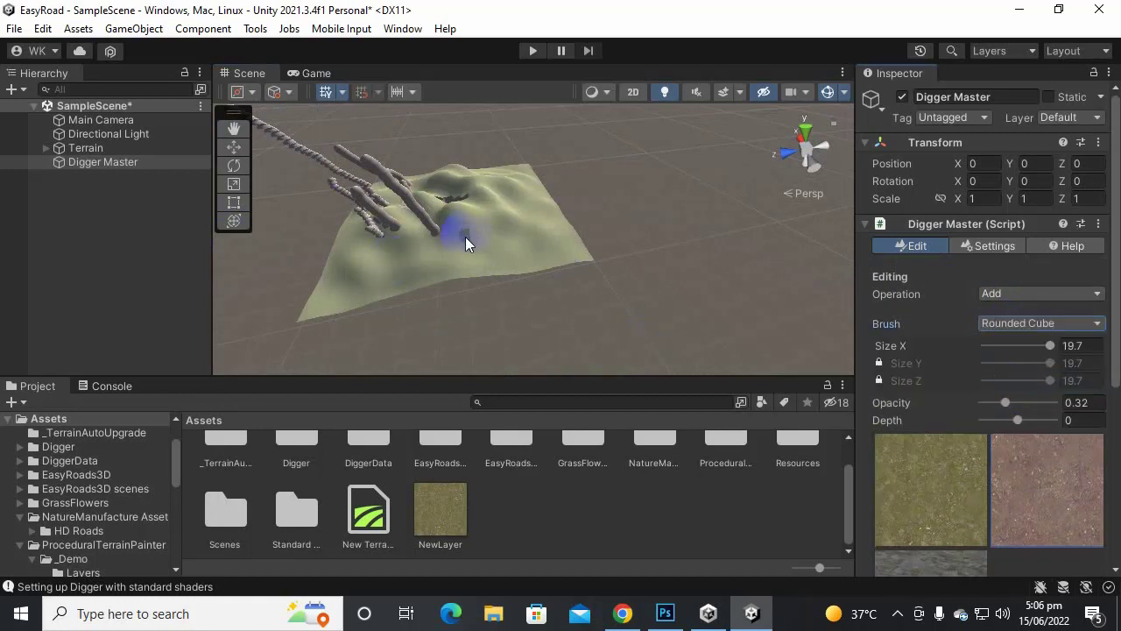
scroll(465, 236, "up", 5)
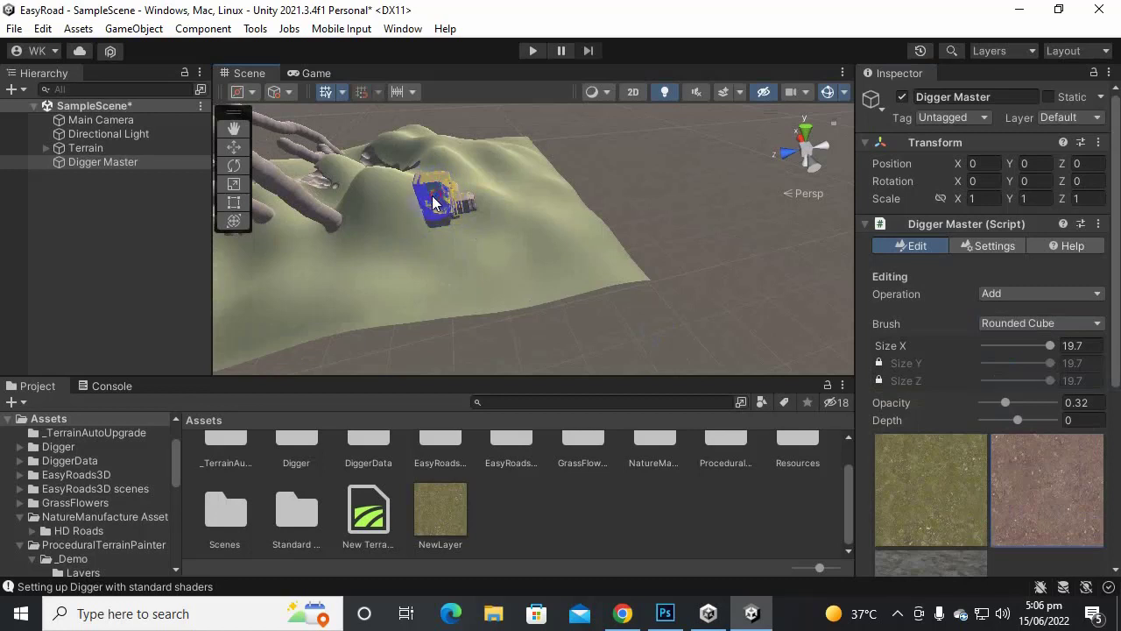
mouse_move(503, 212)
left_mouse_down()
mouse_move(528, 199)
mouse_move(497, 245)
mouse_move(606, 234)
mouse_move(503, 240)
mouse_move(603, 211)
mouse_move(598, 195)
mouse_move(562, 198)
mouse_move(390, 226)
mouse_move(289, 256)
mouse_move(282, 274)
mouse_move(433, 263)
left_mouse_up()
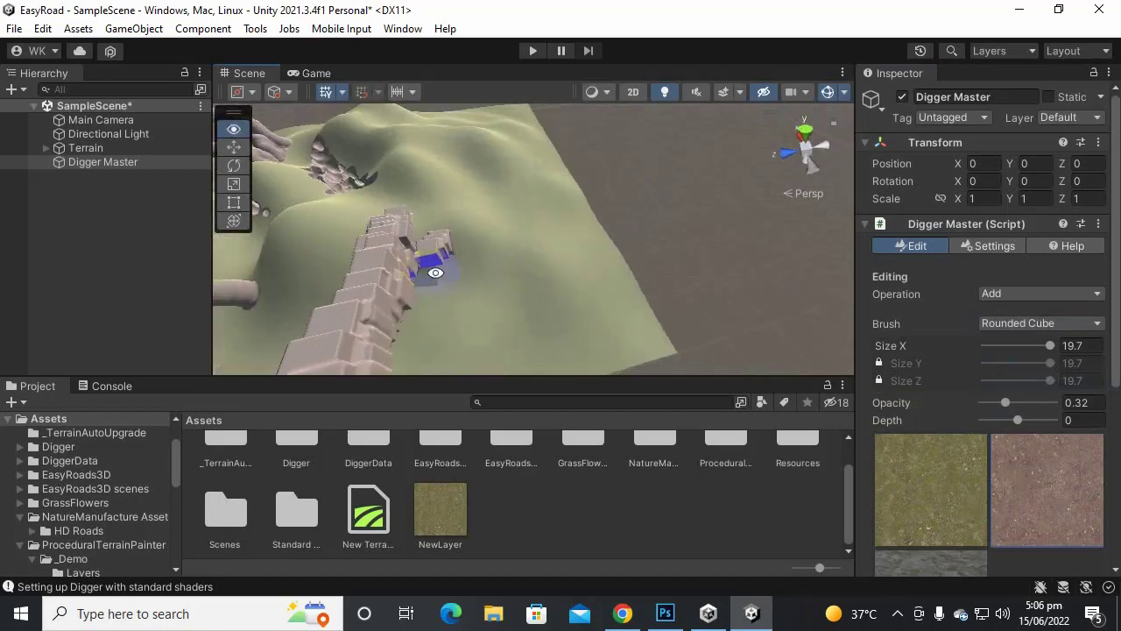
- Switch to the Stalagmite brush, raise stalagmite bumps on the terrain, and pick the grey rock texture
left_click(1017, 322)
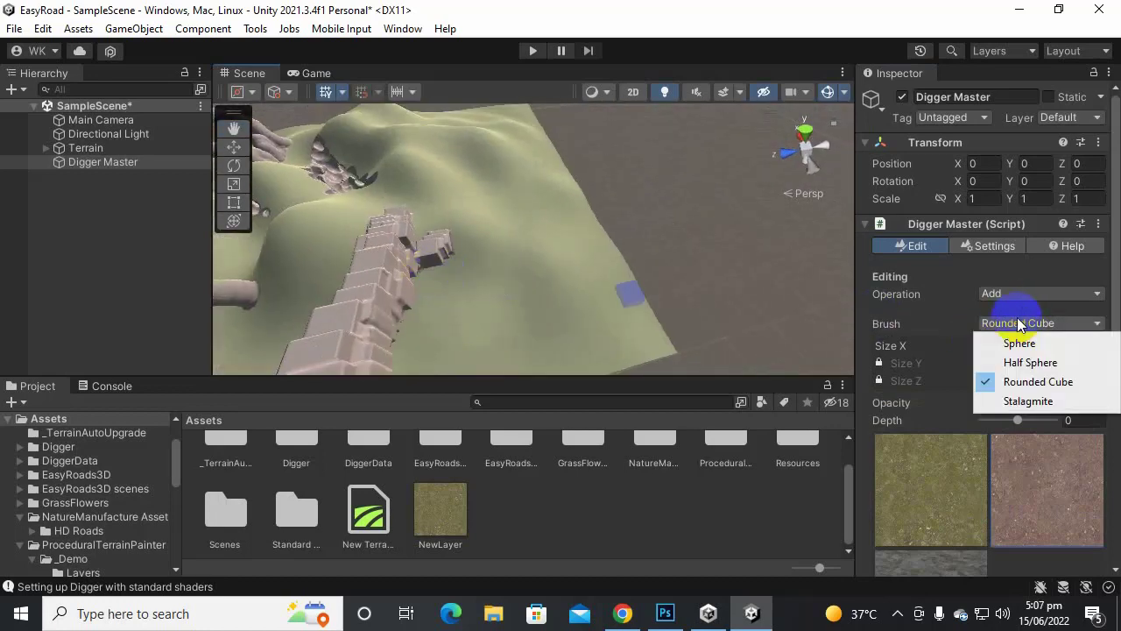
left_click(1020, 400)
scroll(473, 272, "up", 8)
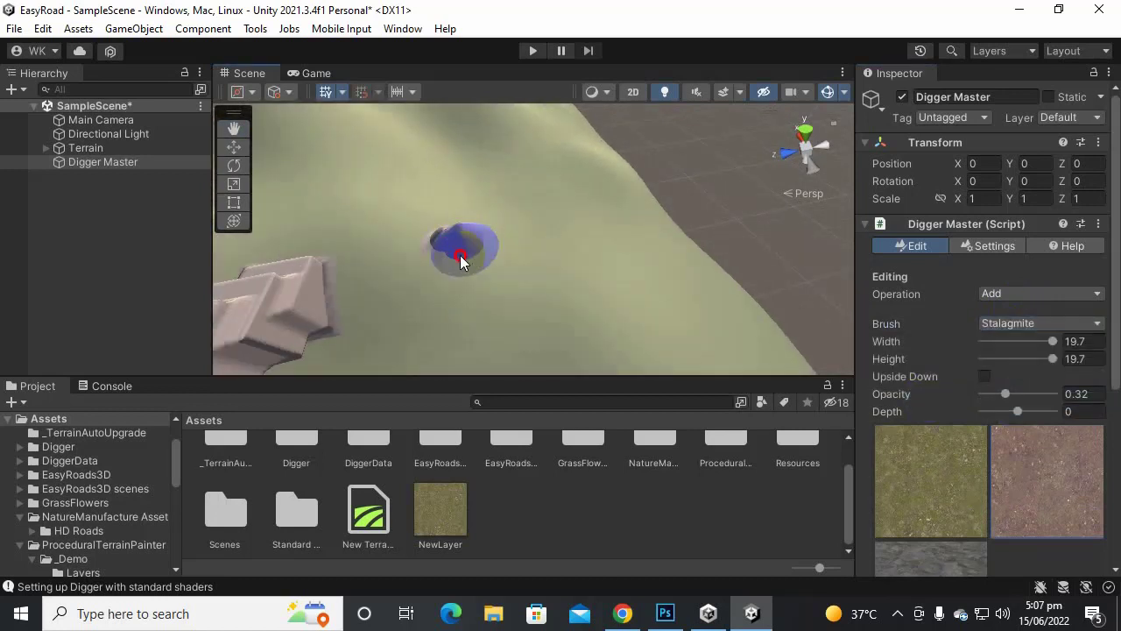
left_click(462, 246)
left_click(501, 257)
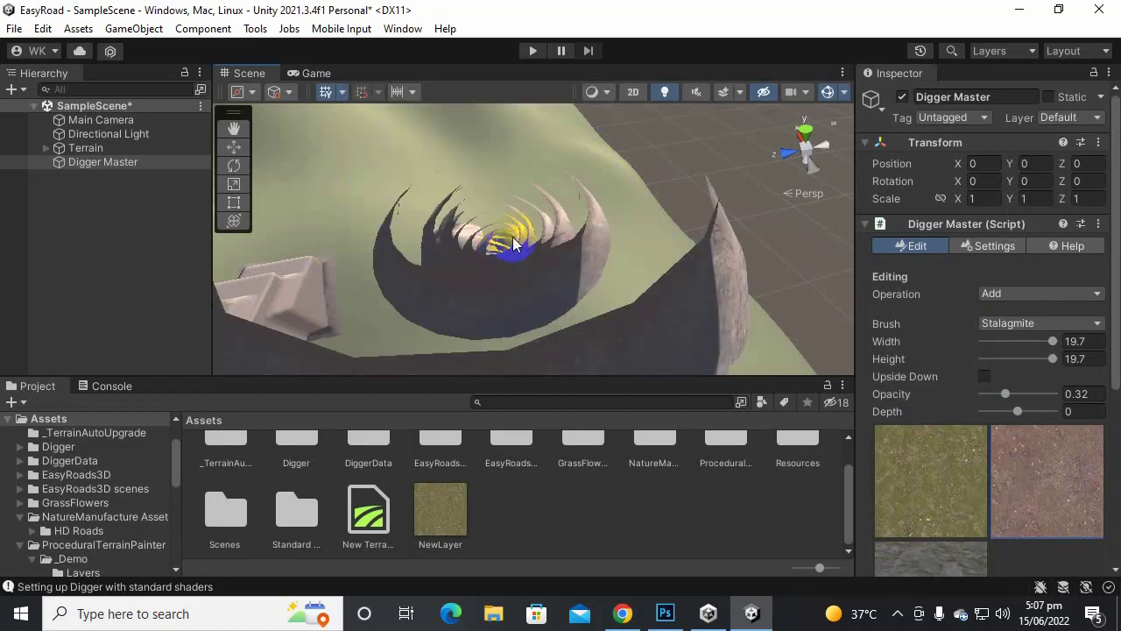
scroll(510, 309, "down", 5)
mouse_move(554, 283)
left_mouse_down("alt")
mouse_move(526, 325)
mouse_move(388, 315)
mouse_move(458, 242)
mouse_move(484, 241)
mouse_move(483, 258)
mouse_move(505, 235)
left_mouse_up("alt")
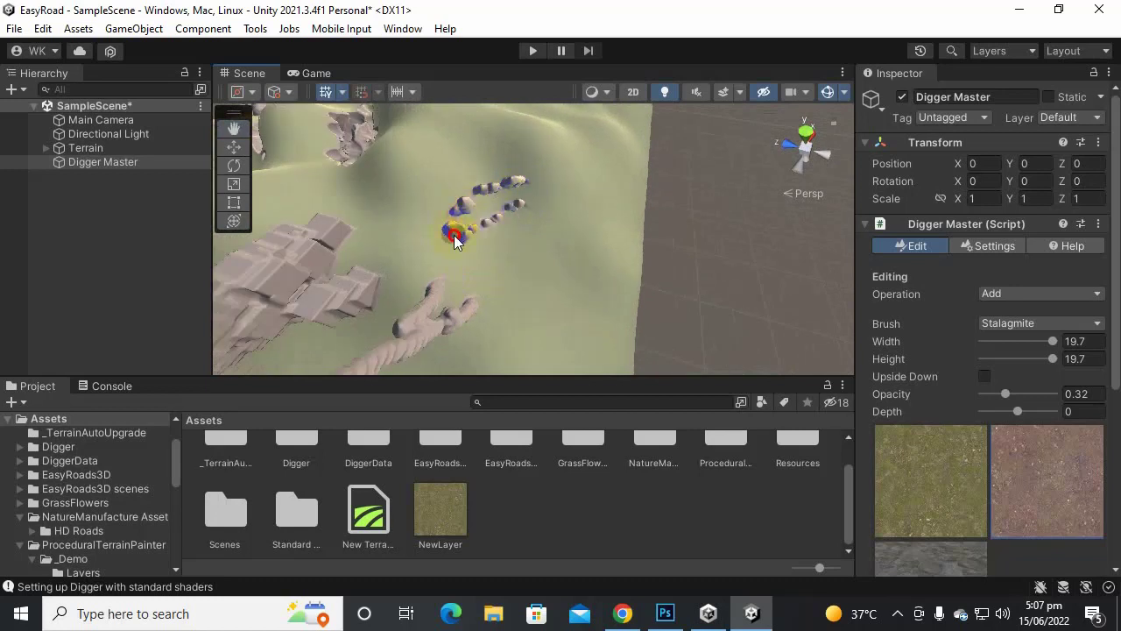
left_click_drag(530, 228, 535, 240, "alt")
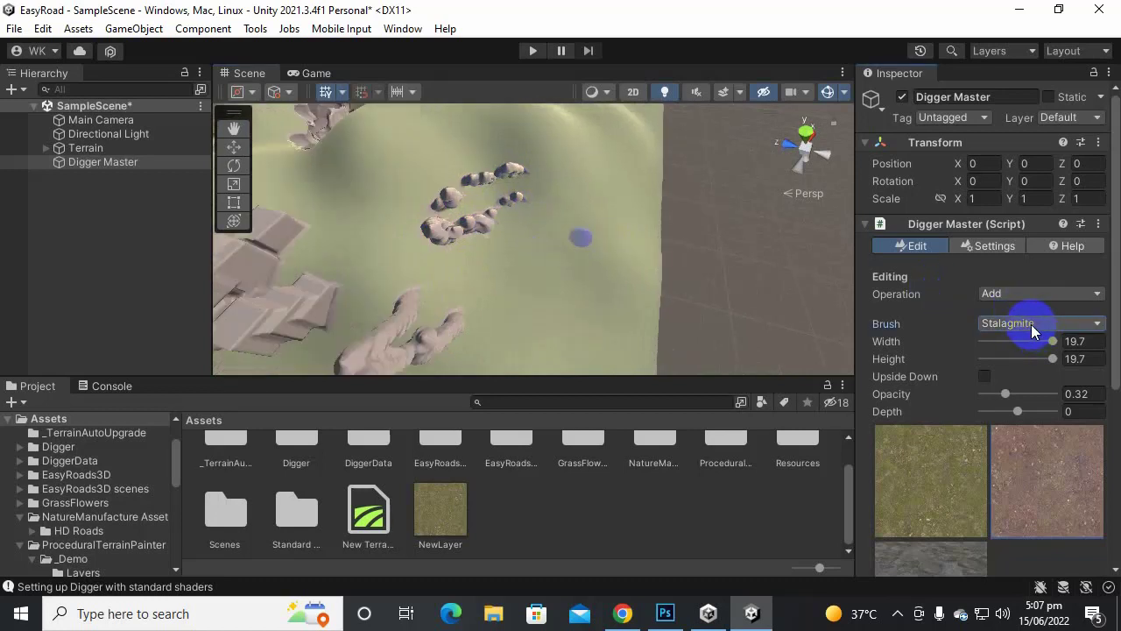
scroll(963, 368, "down", 5)
left_click(943, 391)
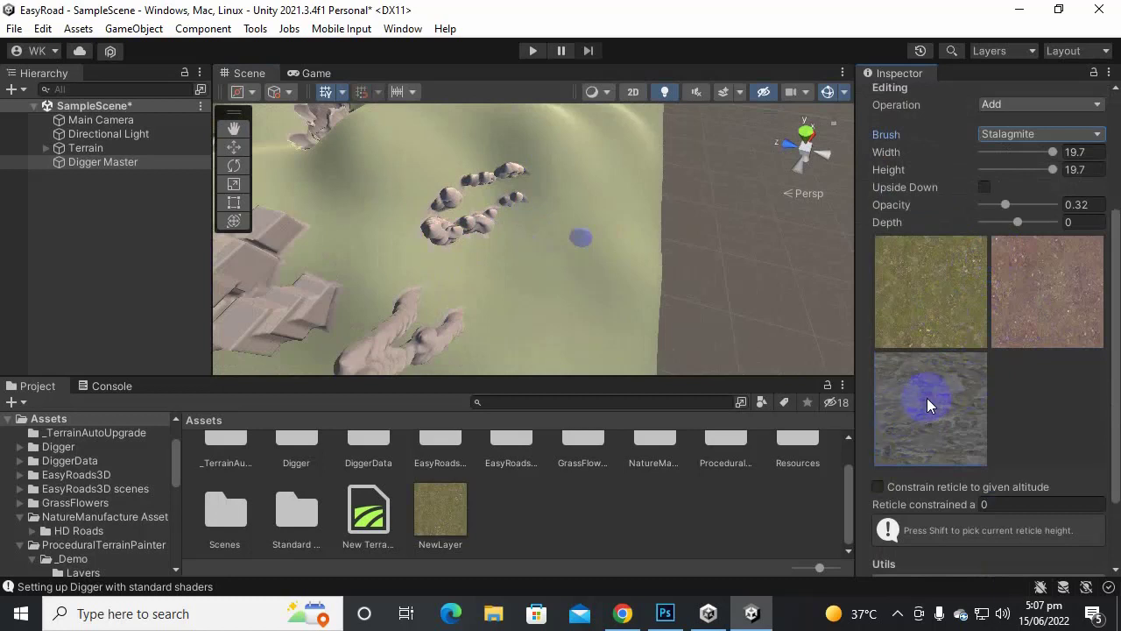
scroll(963, 438, "up", 5)
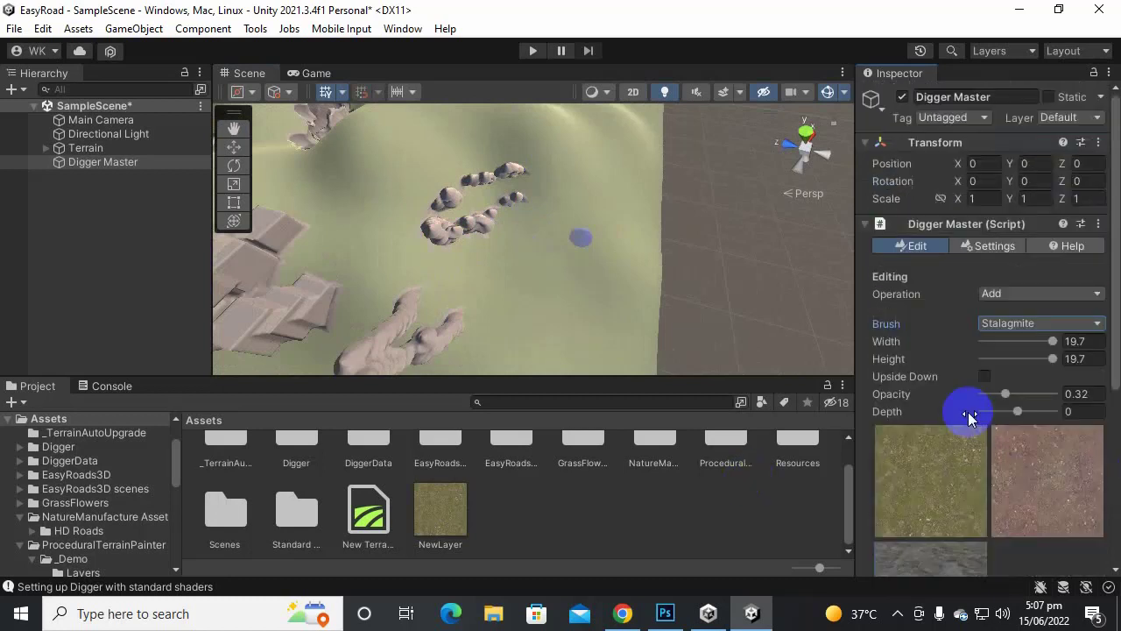
- Switch the operation back to Dig and carve a groove into the hillside slope
left_click(995, 296)
left_click(1020, 317)
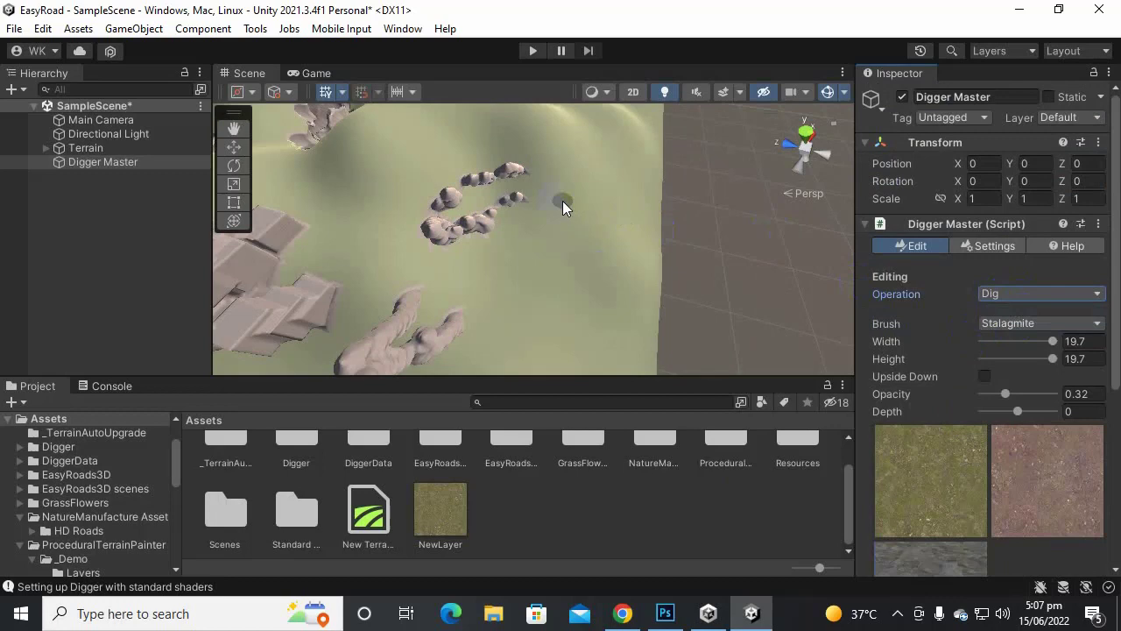
scroll(562, 201, "down", 6)
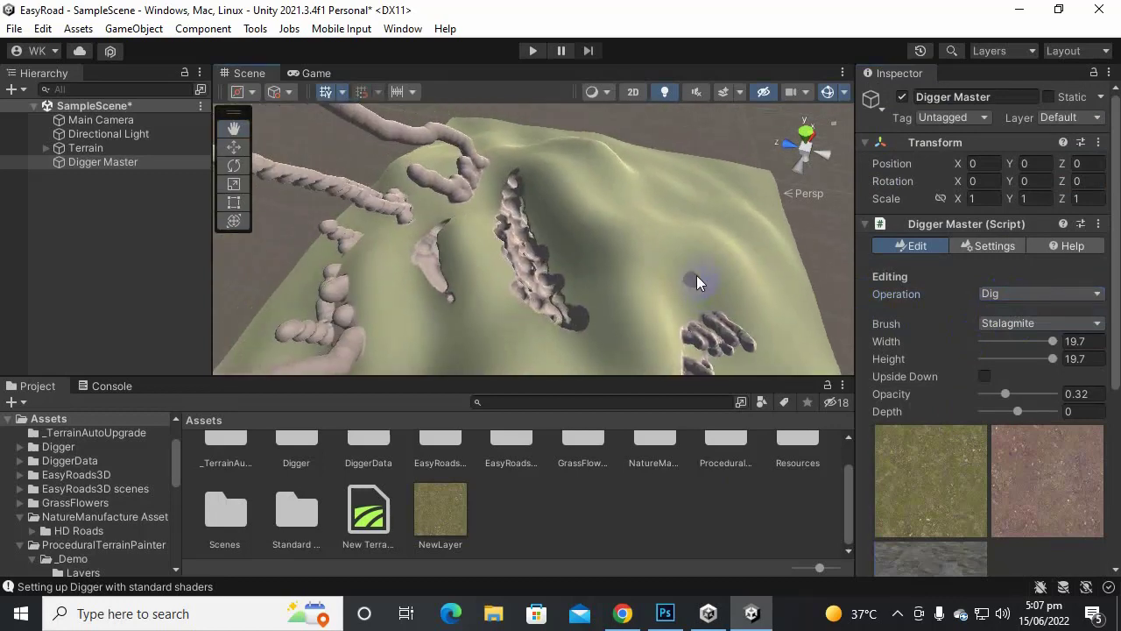
right_click_drag(696, 275, 333, 156)
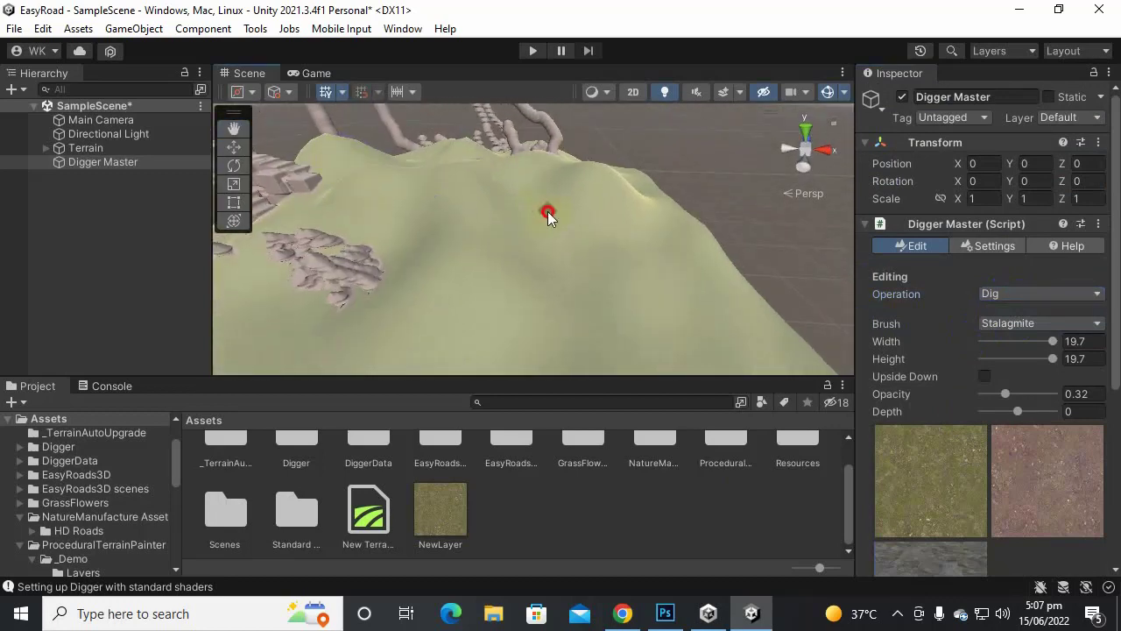
left_click_drag(547, 211, 510, 217)
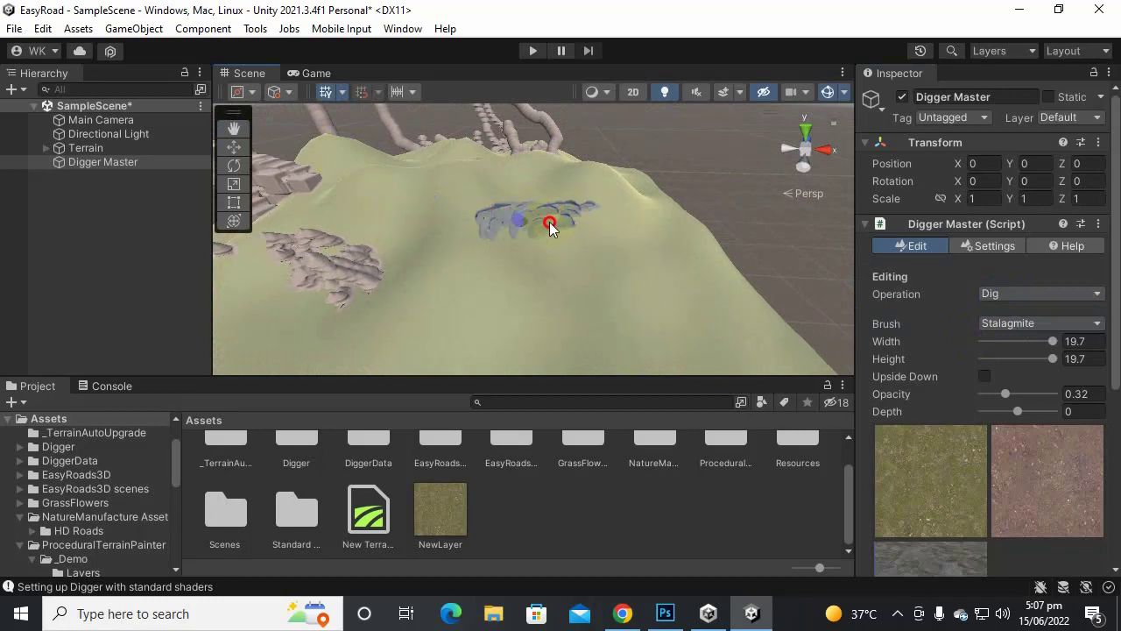
mouse_move(550, 222)
left_mouse_down()
mouse_move(597, 212)
mouse_move(534, 228)
left_mouse_up()
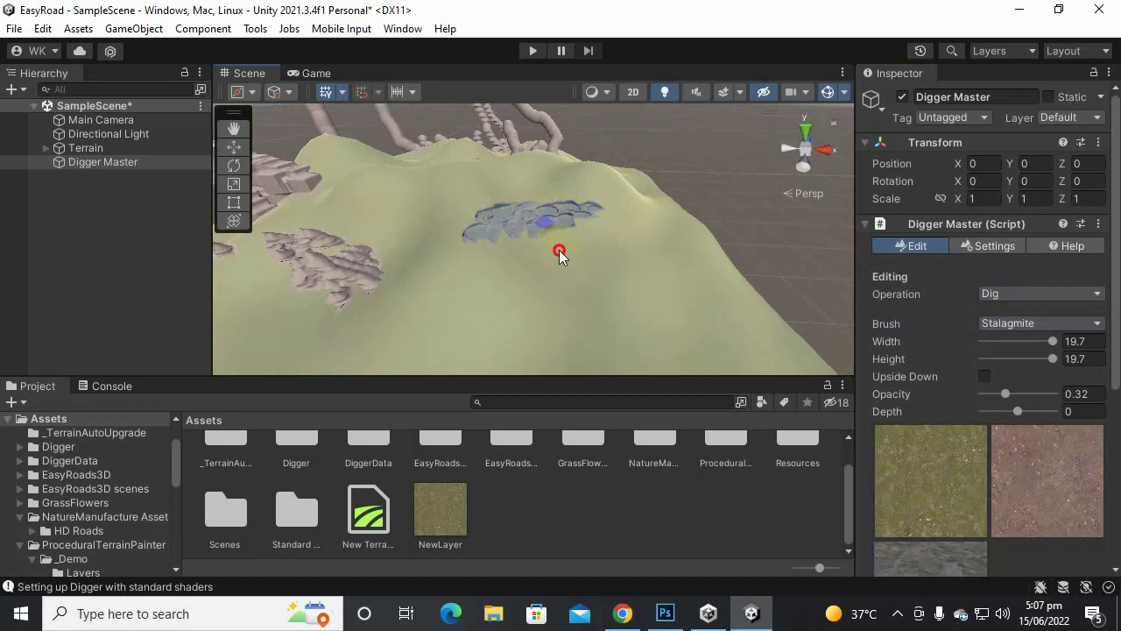
- Extend the hollow across its left side, then set brush opacity to 1 and depth 19.7
mouse_move(559, 249)
left_mouse_down("alt")
mouse_move(568, 307)
mouse_move(581, 315)
mouse_move(719, 279)
mouse_move(664, 290)
mouse_move(684, 203)
mouse_move(546, 267)
mouse_move(626, 193)
mouse_move(556, 247)
mouse_move(606, 214)
mouse_move(555, 265)
mouse_move(561, 274)
mouse_move(627, 223)
mouse_move(615, 243)
mouse_move(648, 226)
mouse_move(596, 261)
mouse_move(662, 217)
mouse_move(664, 229)
mouse_move(571, 291)
mouse_move(496, 290)
left_mouse_up("alt")
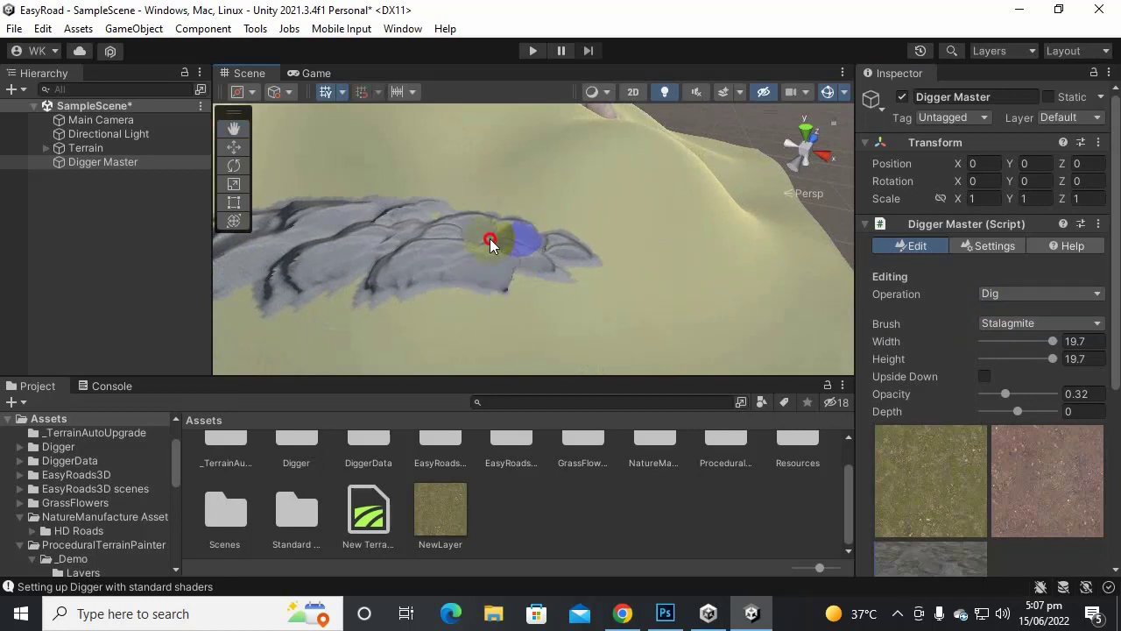
mouse_move(490, 241)
left_mouse_down()
mouse_move(313, 246)
mouse_move(375, 243)
left_mouse_up()
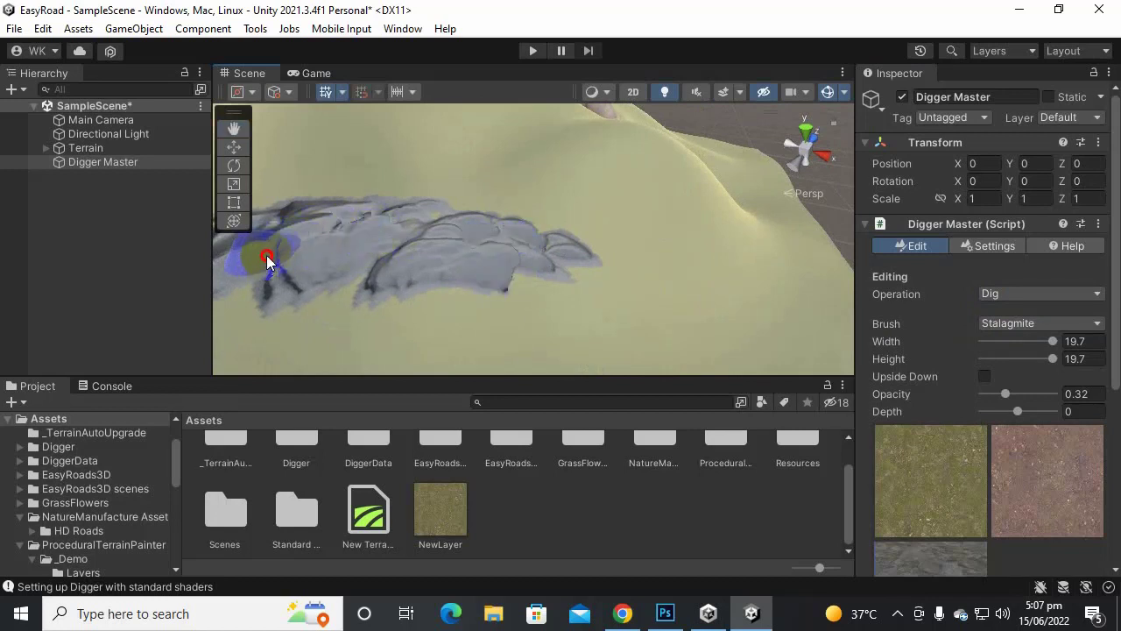
left_click_drag(267, 261, 402, 244)
left_click(1008, 393)
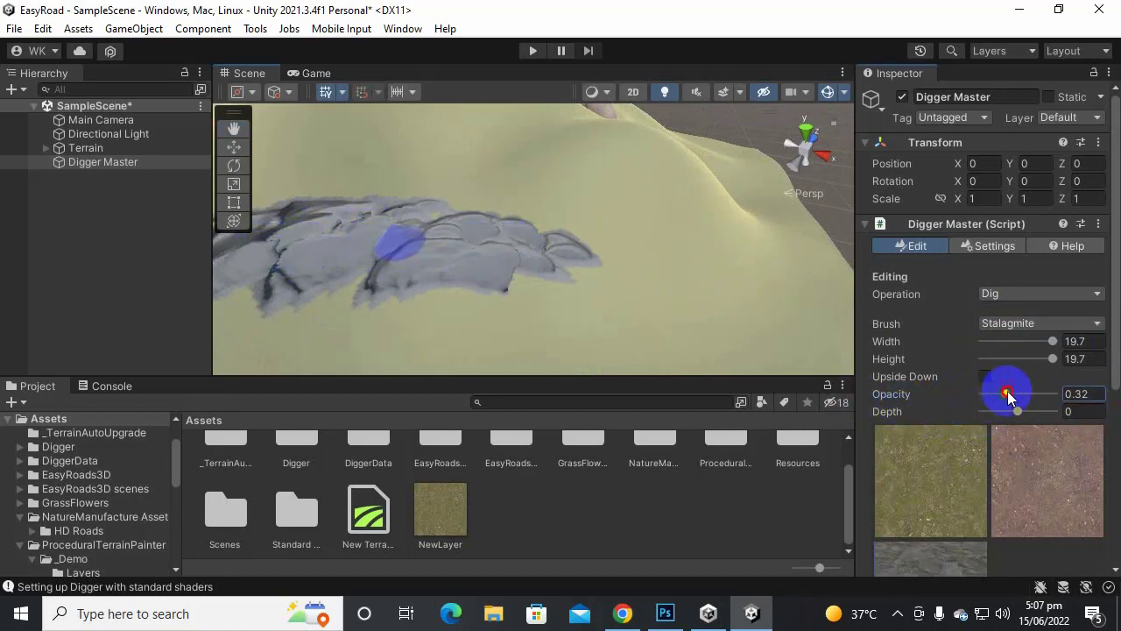
left_click_drag(1008, 395, 1057, 411)
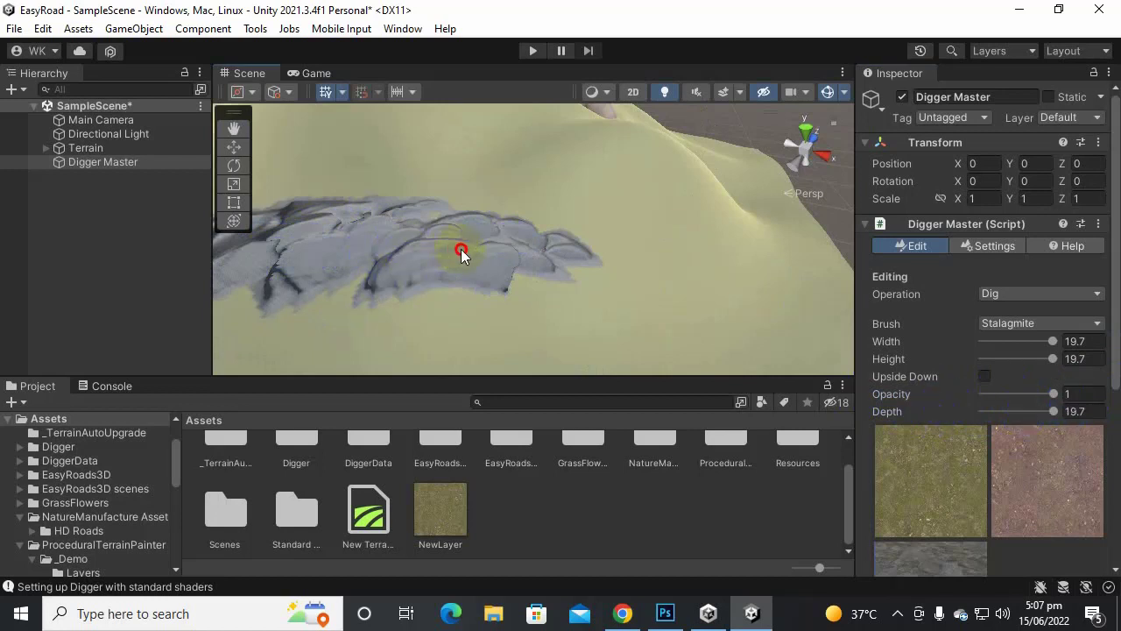
- Change the brush from Stalagmite to Sphere and dig spherical hollows across the excavation
left_click(1012, 298)
left_click(1003, 314)
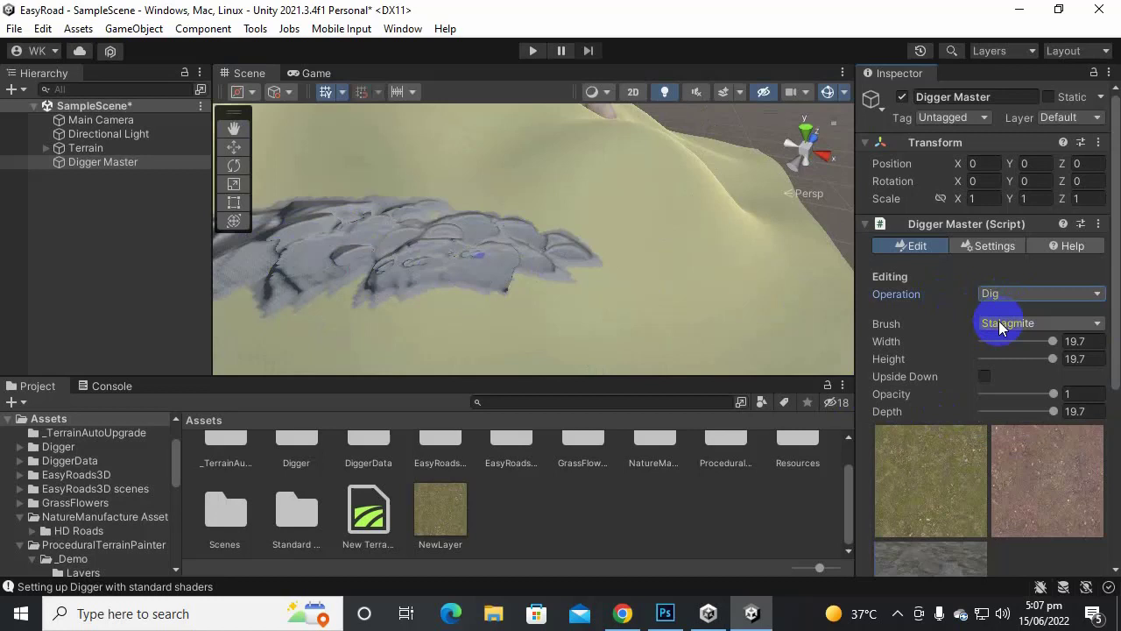
left_click(1001, 325)
left_click(1016, 342)
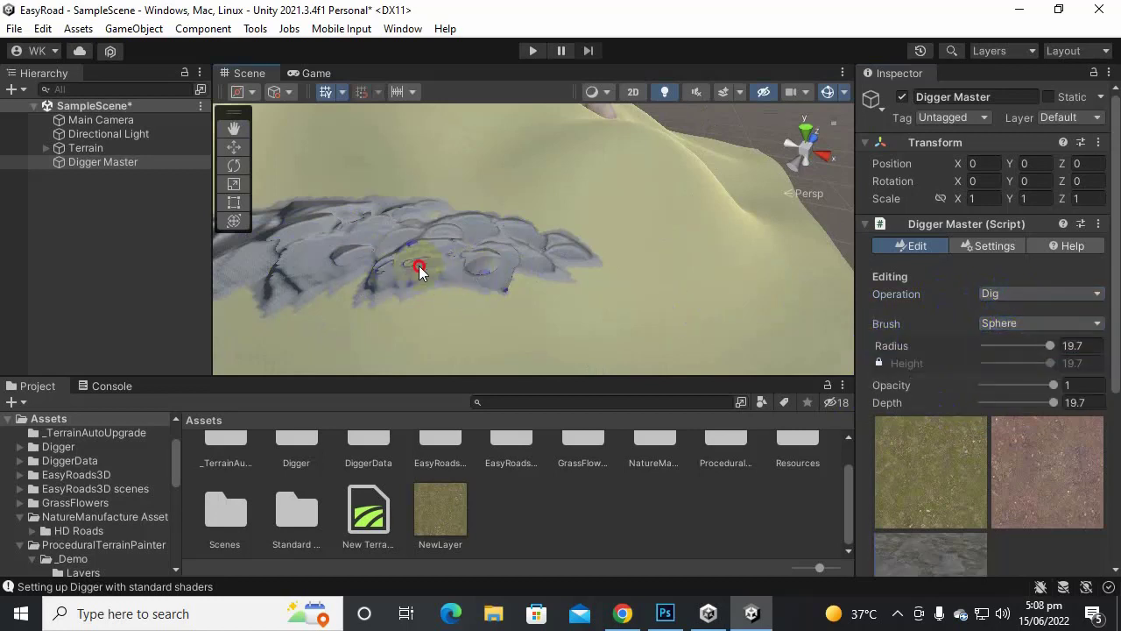
mouse_move(418, 271)
left_mouse_down()
mouse_move(349, 265)
mouse_move(551, 257)
mouse_move(375, 257)
mouse_move(478, 250)
mouse_move(381, 242)
mouse_move(275, 248)
mouse_move(318, 251)
mouse_move(234, 276)
mouse_move(278, 285)
mouse_move(241, 286)
mouse_move(342, 280)
mouse_move(267, 278)
mouse_move(344, 261)
mouse_move(288, 250)
mouse_move(394, 228)
mouse_move(323, 245)
mouse_move(428, 229)
mouse_move(410, 230)
mouse_move(457, 237)
mouse_move(465, 253)
mouse_move(507, 244)
mouse_move(410, 249)
mouse_move(541, 254)
mouse_move(396, 263)
mouse_move(353, 277)
mouse_move(416, 271)
mouse_move(322, 289)
left_mouse_up()
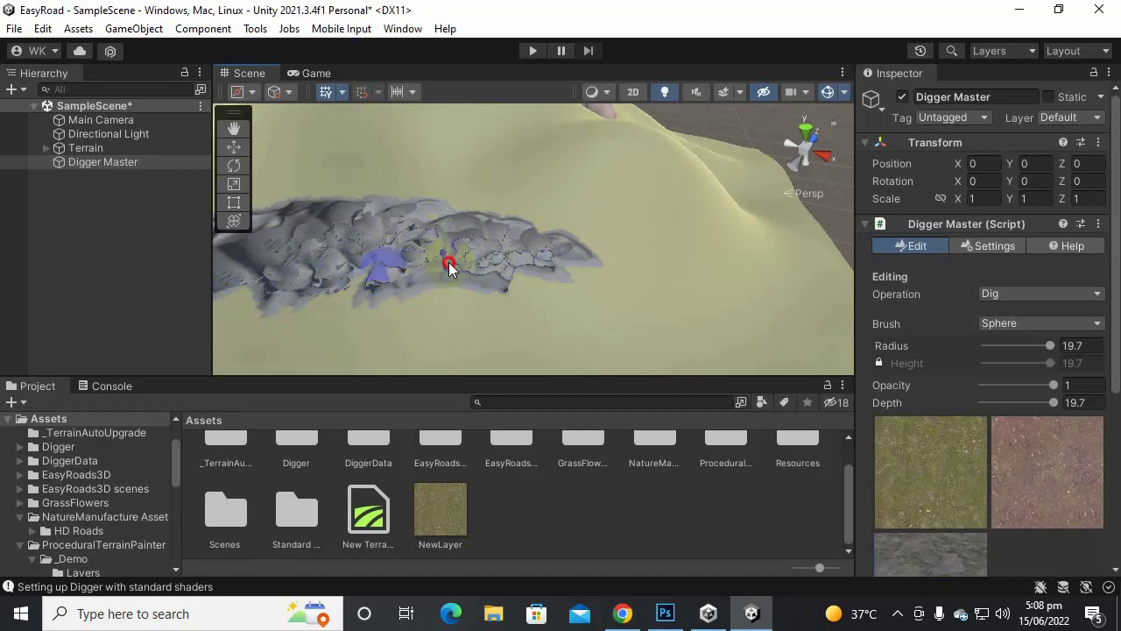
left_click_drag(489, 288, 494, 260, "alt")
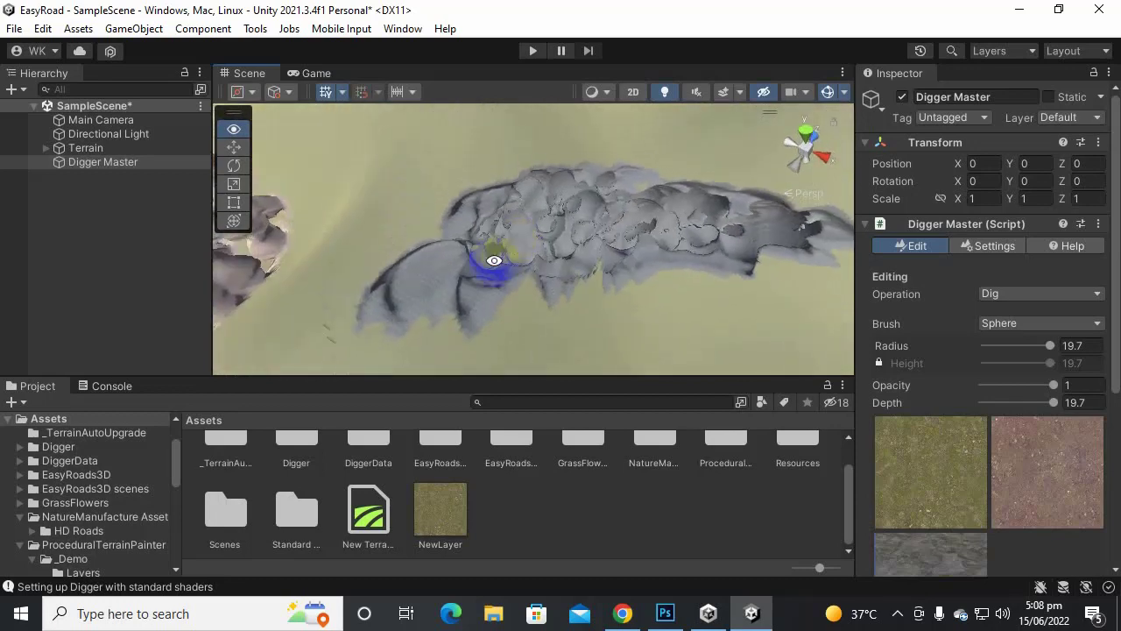
left_click(1080, 293)
- Switch to Smooth (size 12.3, opacity 0.3) and soften the excavation's lower edge, top ridge and walls
left_click(1034, 391)
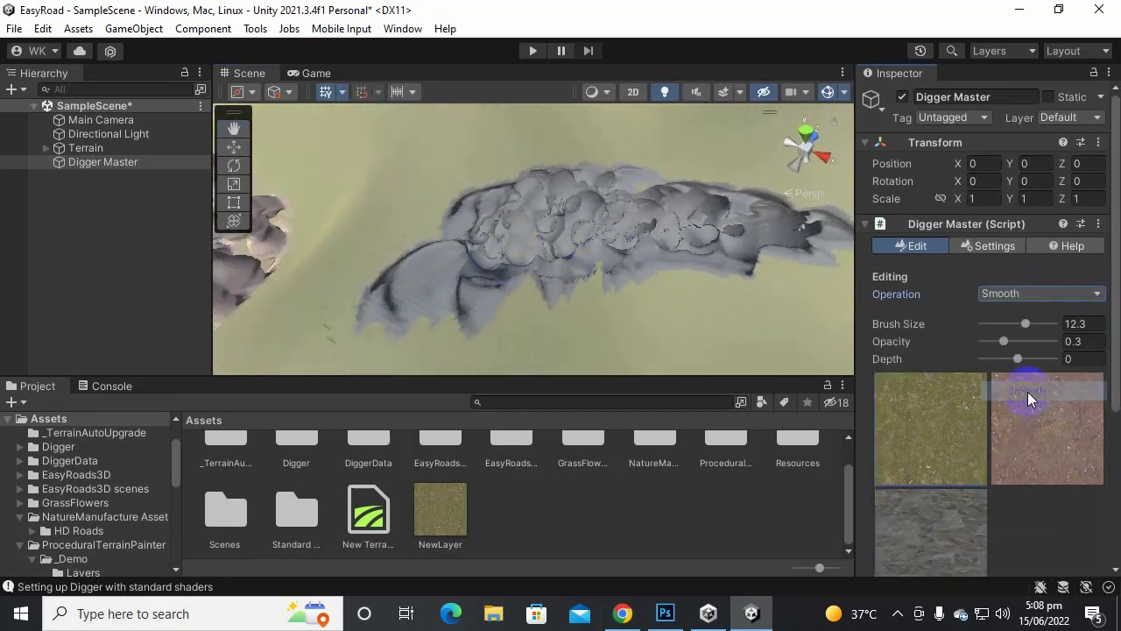
mouse_move(746, 265)
left_mouse_down("alt")
mouse_move(628, 278)
mouse_move(680, 274)
mouse_move(601, 299)
mouse_move(628, 289)
mouse_move(596, 287)
mouse_move(623, 295)
left_mouse_up("alt")
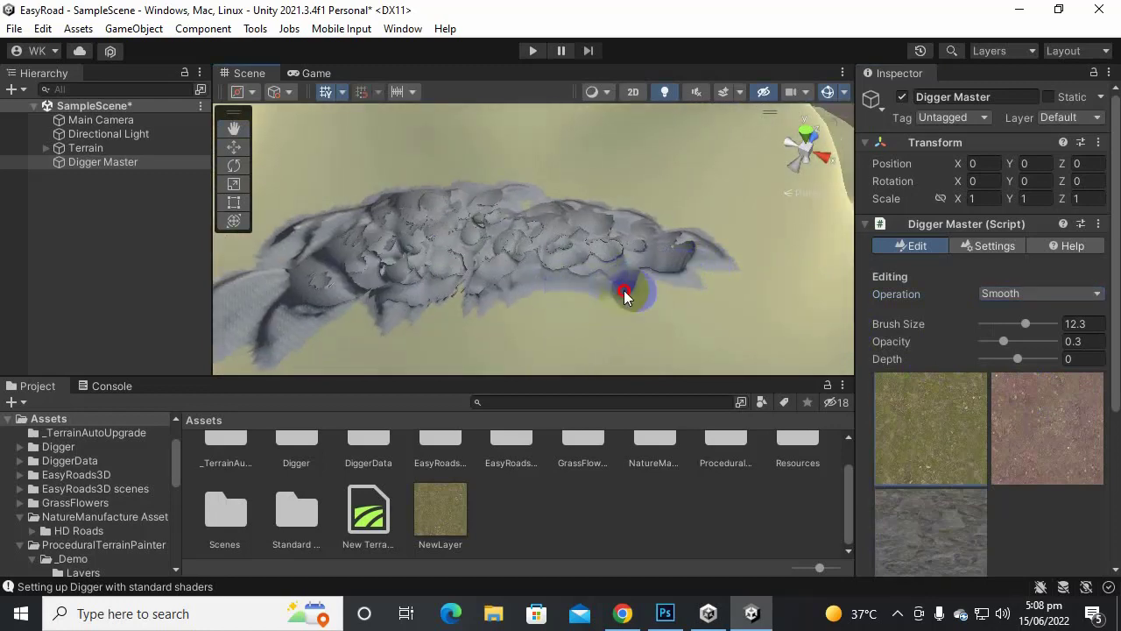
mouse_move(518, 299)
left_mouse_down()
mouse_move(406, 318)
mouse_move(516, 289)
mouse_move(400, 320)
mouse_move(483, 295)
mouse_move(404, 317)
mouse_move(487, 315)
mouse_move(416, 329)
mouse_move(528, 303)
left_mouse_up()
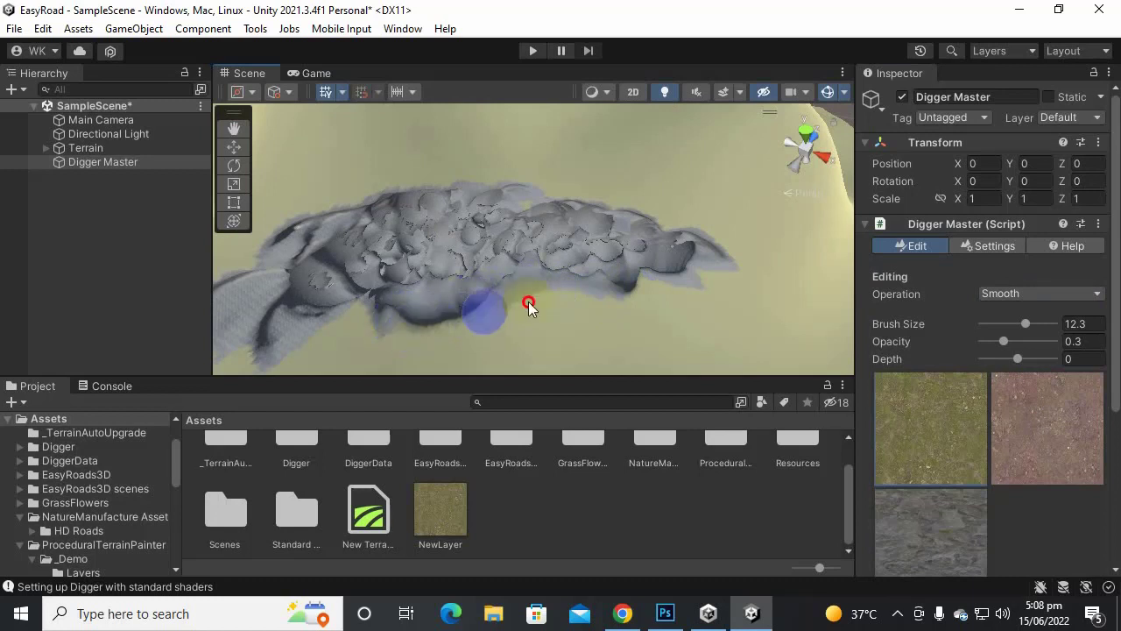
mouse_move(417, 326)
left_mouse_down()
mouse_move(489, 322)
mouse_move(475, 312)
mouse_move(622, 294)
mouse_move(660, 275)
left_mouse_up()
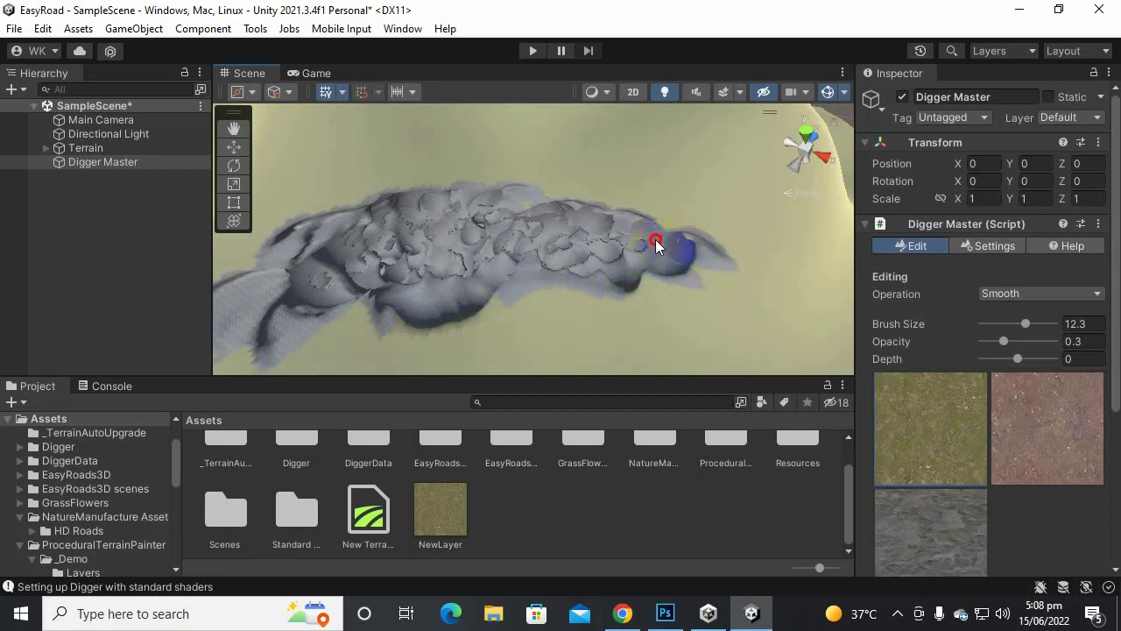
mouse_move(594, 218)
left_mouse_down()
mouse_move(562, 210)
mouse_move(617, 206)
mouse_move(534, 205)
mouse_move(512, 188)
mouse_move(356, 207)
mouse_move(299, 250)
mouse_move(268, 295)
mouse_move(317, 221)
mouse_move(358, 206)
mouse_move(229, 289)
mouse_move(230, 344)
mouse_move(299, 337)
mouse_move(285, 337)
mouse_move(290, 279)
mouse_move(292, 330)
mouse_move(325, 277)
mouse_move(344, 302)
mouse_move(331, 268)
mouse_move(357, 287)
mouse_move(341, 295)
mouse_move(359, 272)
mouse_move(303, 286)
mouse_move(374, 254)
mouse_move(355, 242)
mouse_move(394, 215)
mouse_move(375, 251)
mouse_move(379, 274)
mouse_move(401, 259)
mouse_move(405, 322)
left_mouse_up()
mouse_move(456, 282)
left_mouse_down()
mouse_move(508, 272)
mouse_move(581, 214)
mouse_move(527, 248)
mouse_move(546, 260)
mouse_move(603, 274)
left_mouse_up()
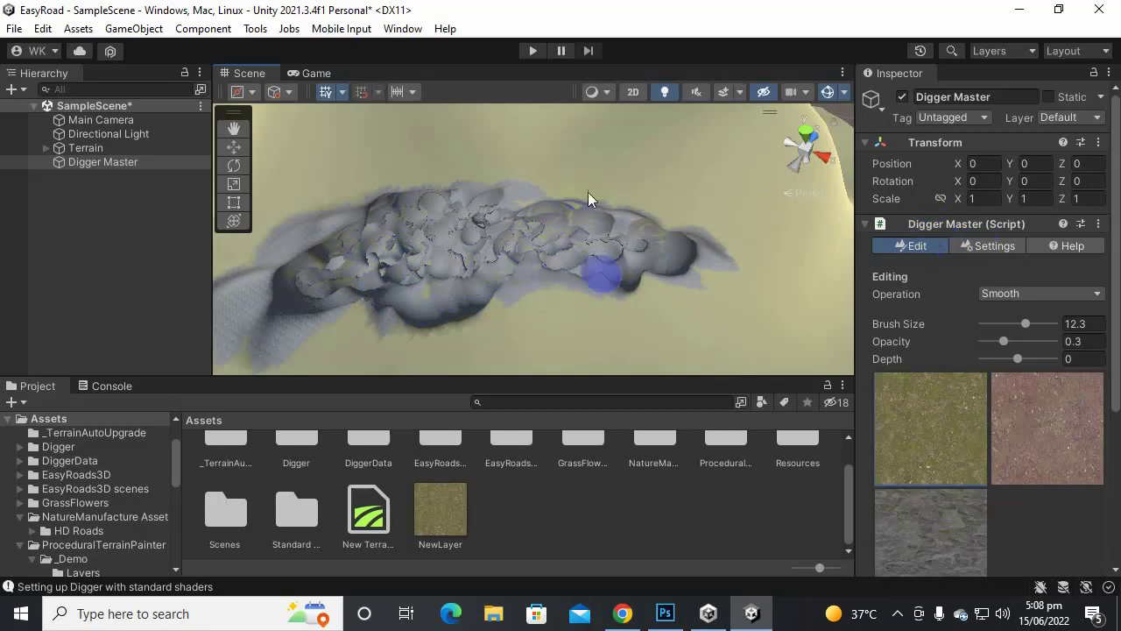
left_click_drag(588, 198, 187, 234, "alt")
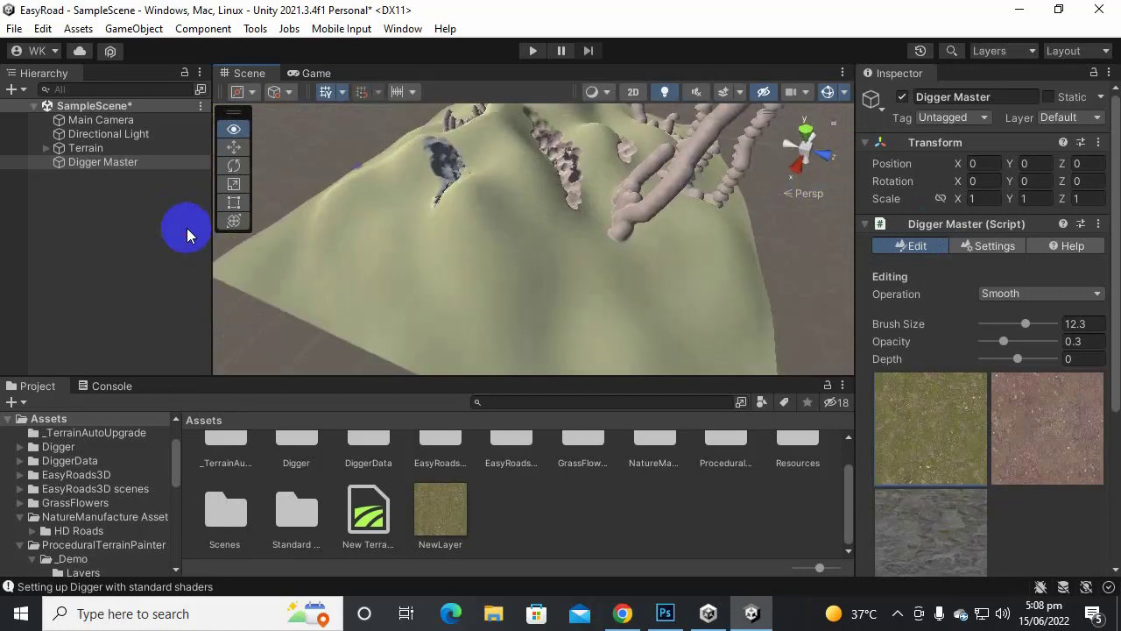
left_click_drag(467, 270, 324, 296, "alt")
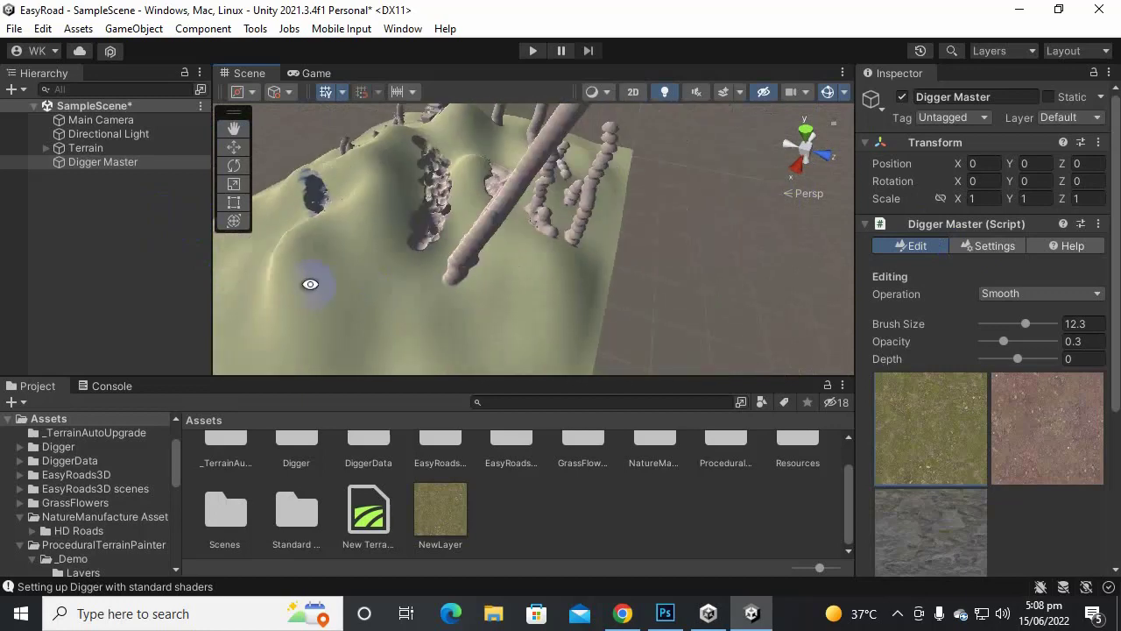
left_click_drag(388, 280, 229, 237, "alt")
left_click_drag(483, 212, 776, 258, "alt")
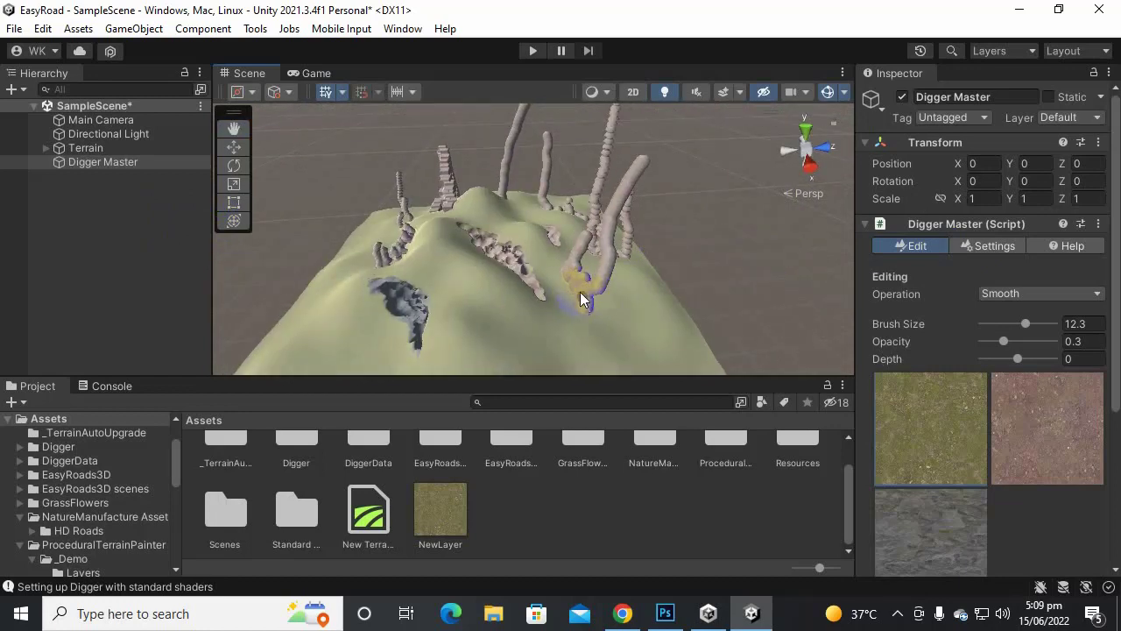
left_click_drag(530, 266, 547, 270, "alt")
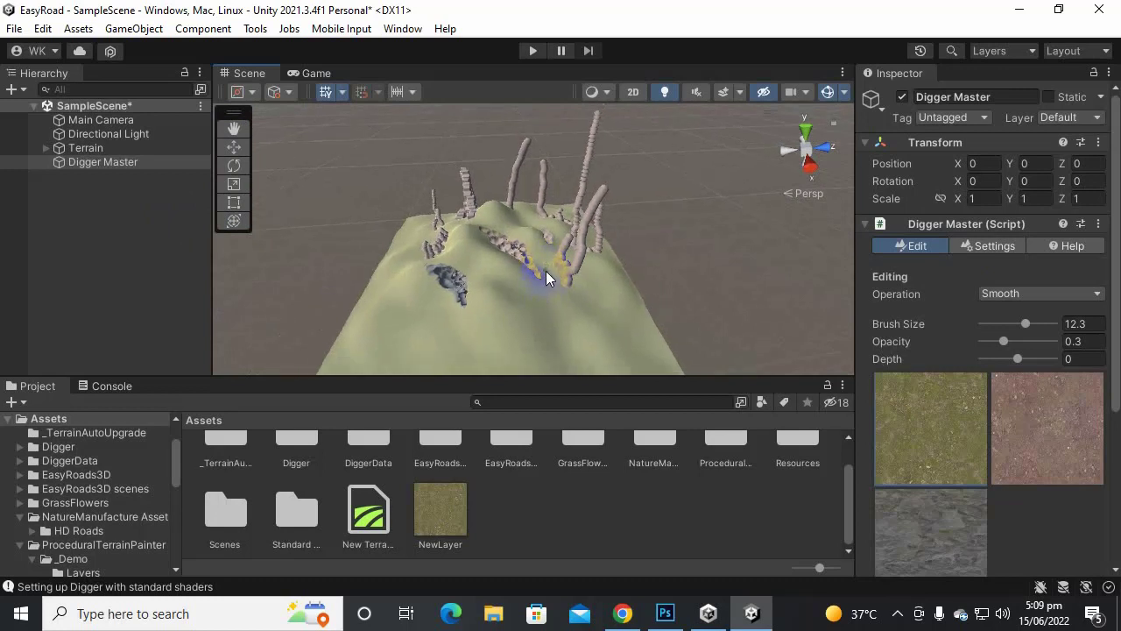
middle_click_drag(546, 270, 574, 253)
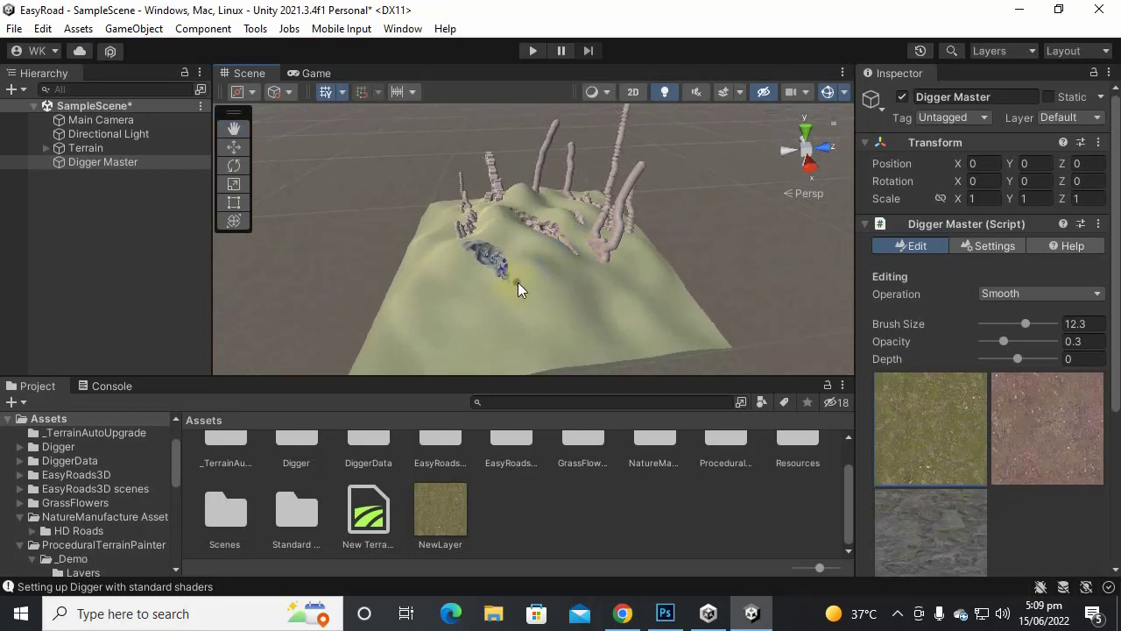